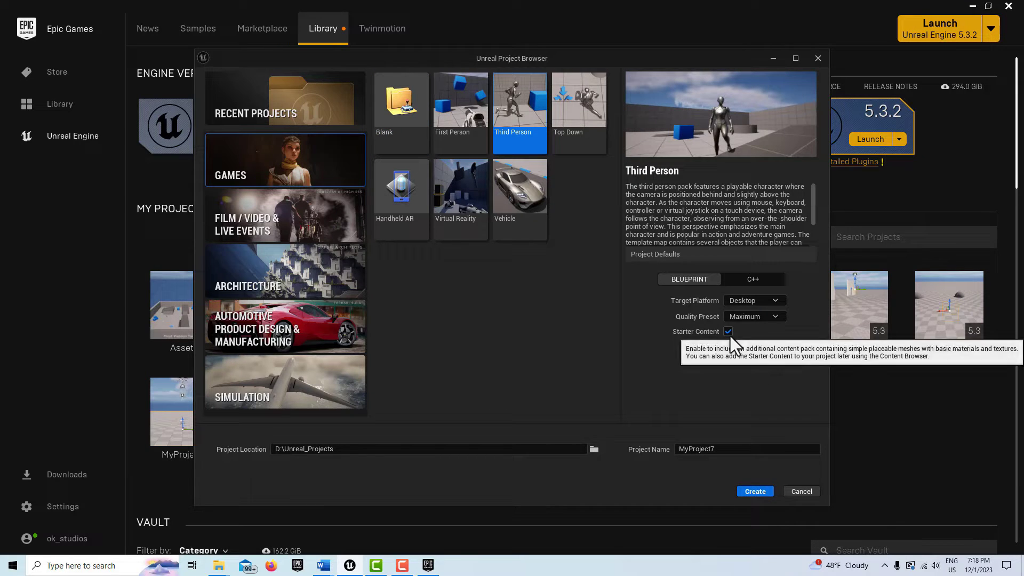
Create the Third Person project MyProject7 with starter content and load the default editor layout.
{"action": "left_click", "coordinate": [759, 492]}
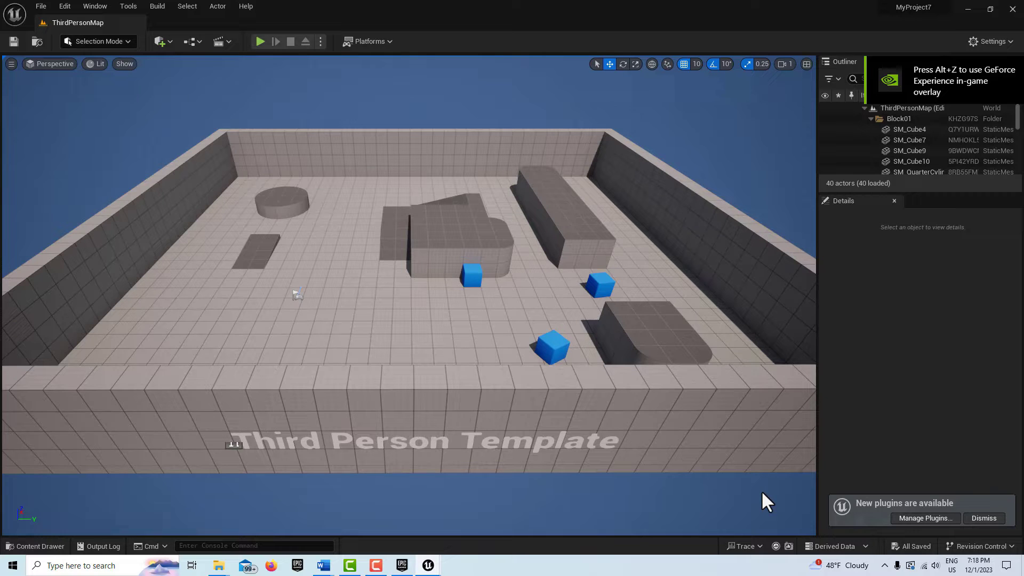
{"action": "left_click", "coordinate": [92, 6]}
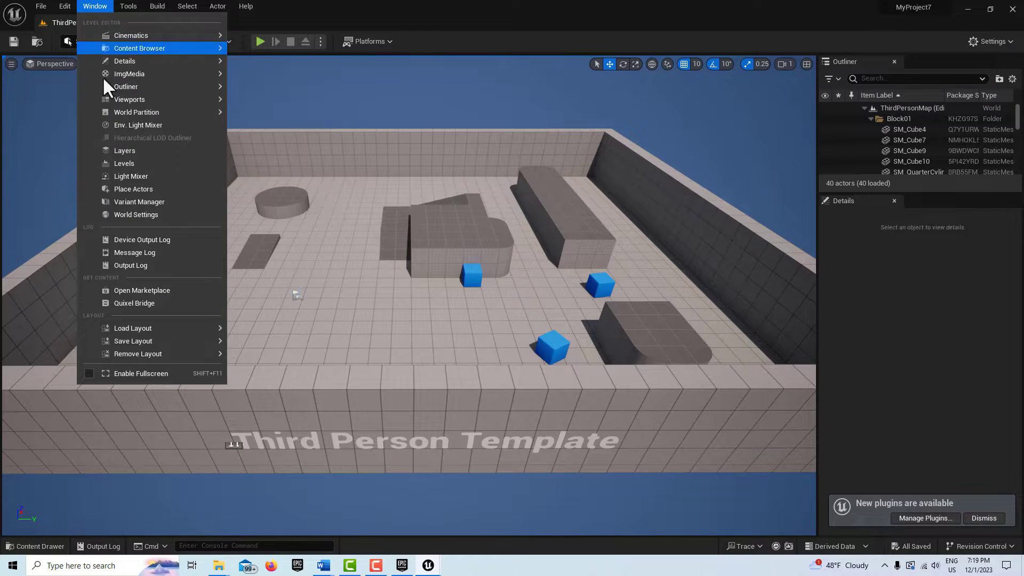
{"action": "left_click", "coordinate": [291, 343]}
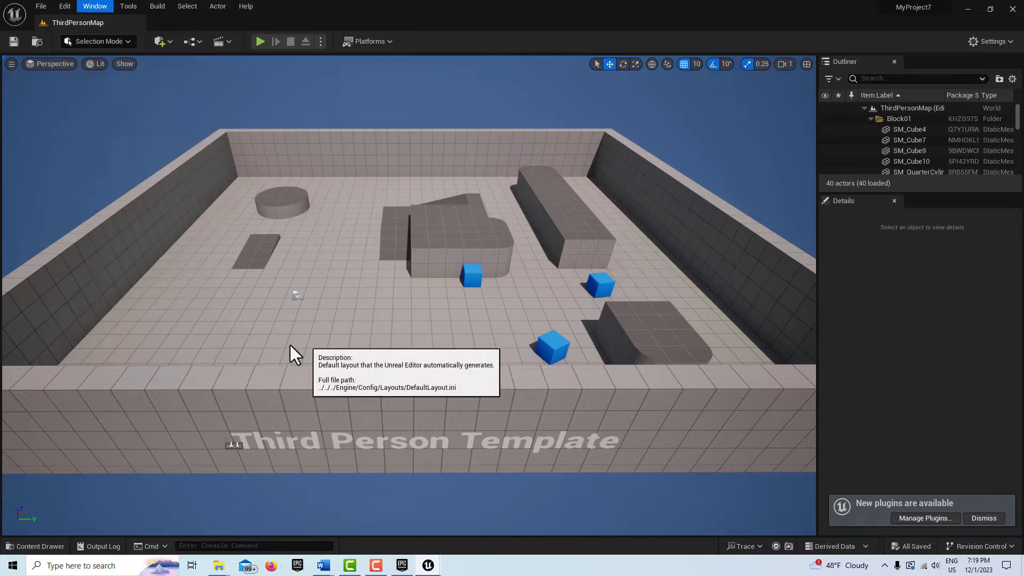
Dock the content drawer in the editor layout and show the project's top-level Content folder.
{"action": "left_click", "coordinate": [55, 548]}
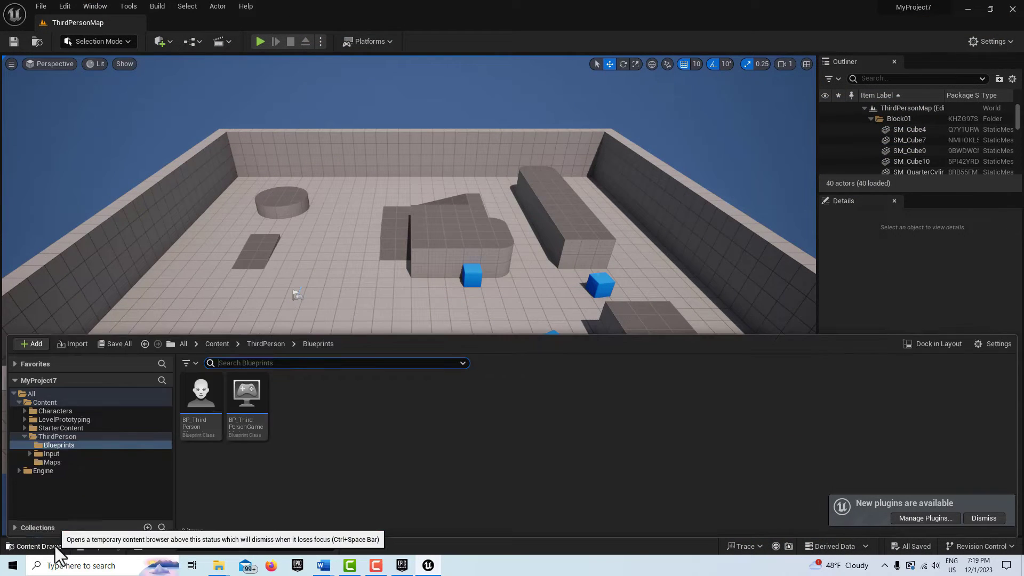
{"action": "left_click", "coordinate": [933, 344]}
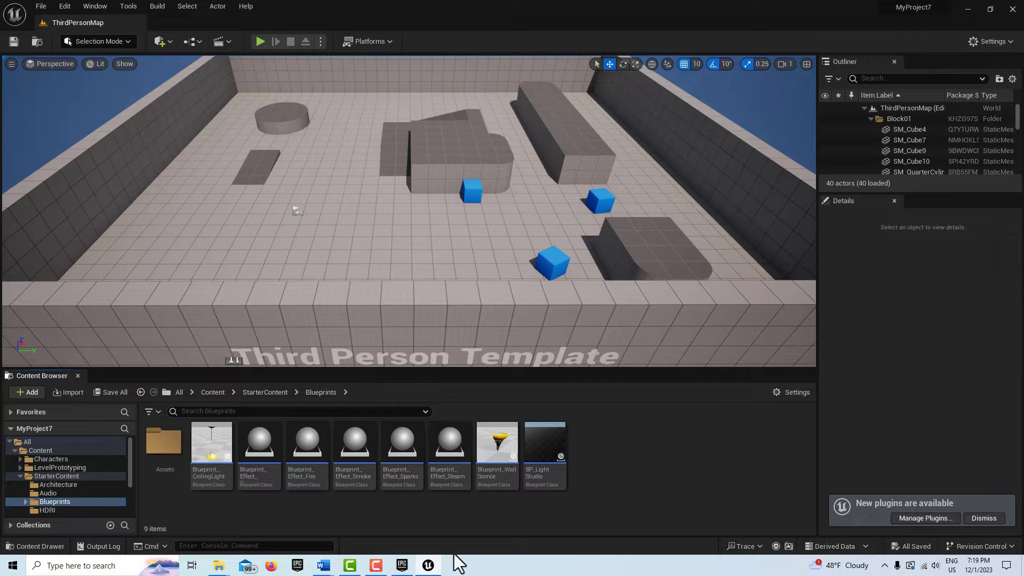
{"action": "left_click", "coordinate": [43, 450]}
Switch to the Epic Games Launcher and look through the asset packs in the library's Vault.
{"action": "mouse_move", "coordinate": [374, 568]}
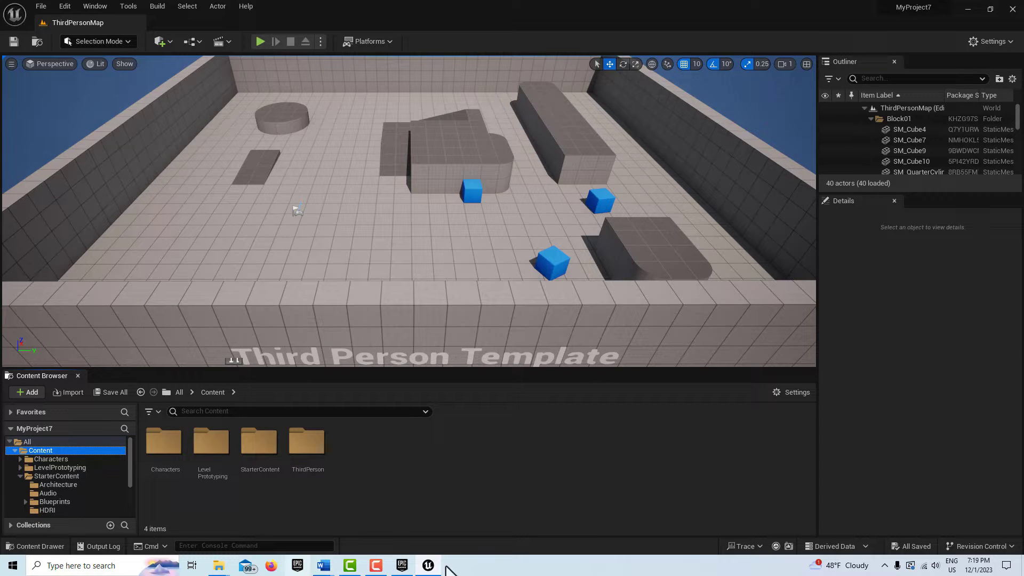
{"action": "left_click", "coordinate": [408, 522]}
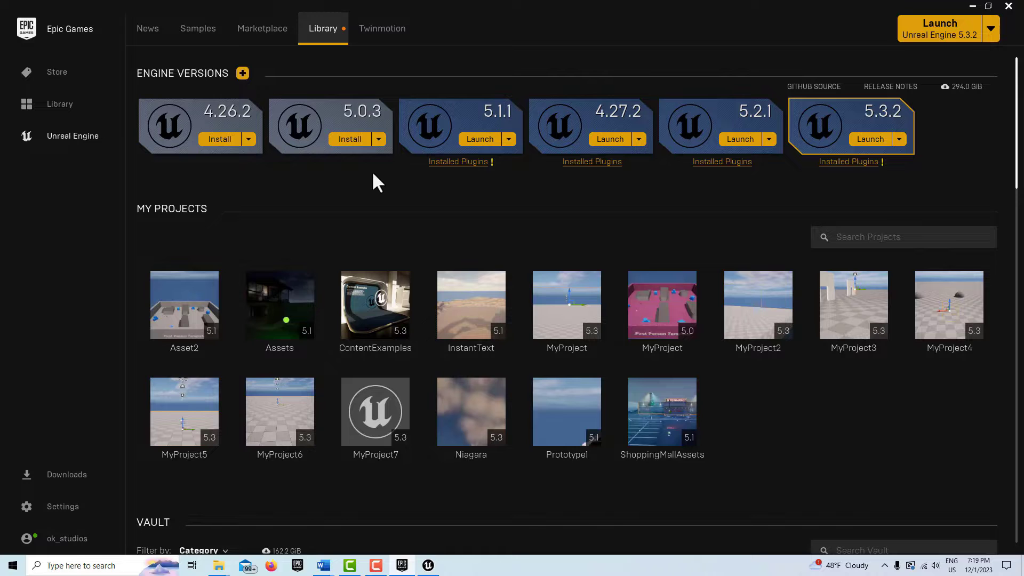
{"action": "scroll", "coordinate": [581, 395], "scroll_direction": "down", "scroll_amount": 5}
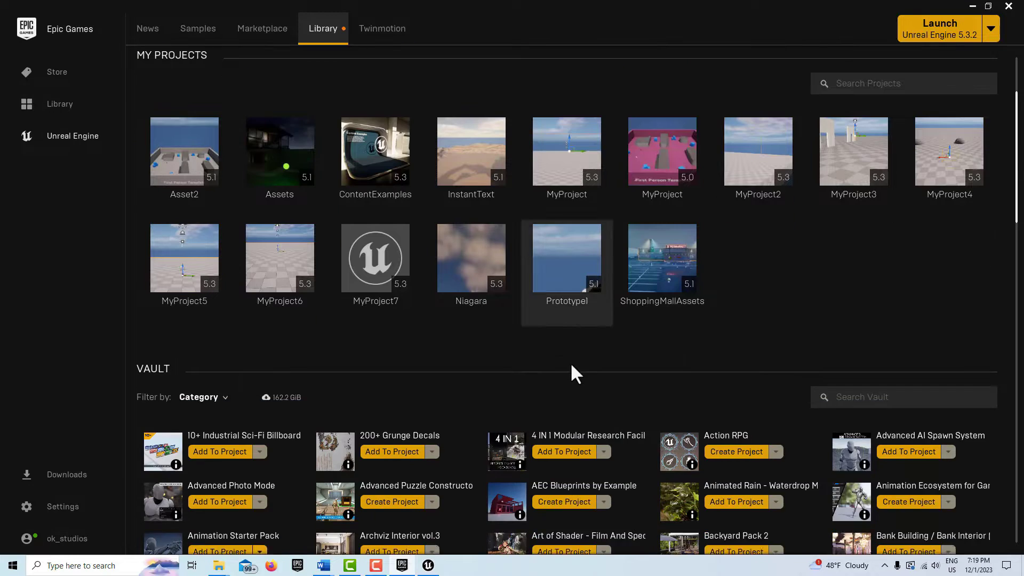
{"action": "scroll", "coordinate": [567, 370], "scroll_direction": "down", "scroll_amount": 5}
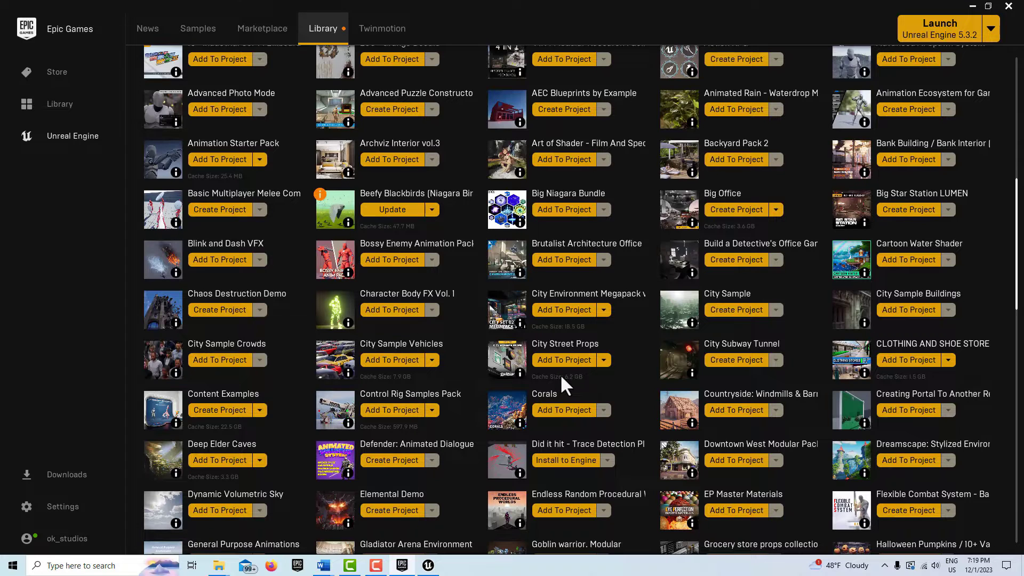
{"action": "scroll", "coordinate": [561, 374], "scroll_direction": "down", "scroll_amount": 6}
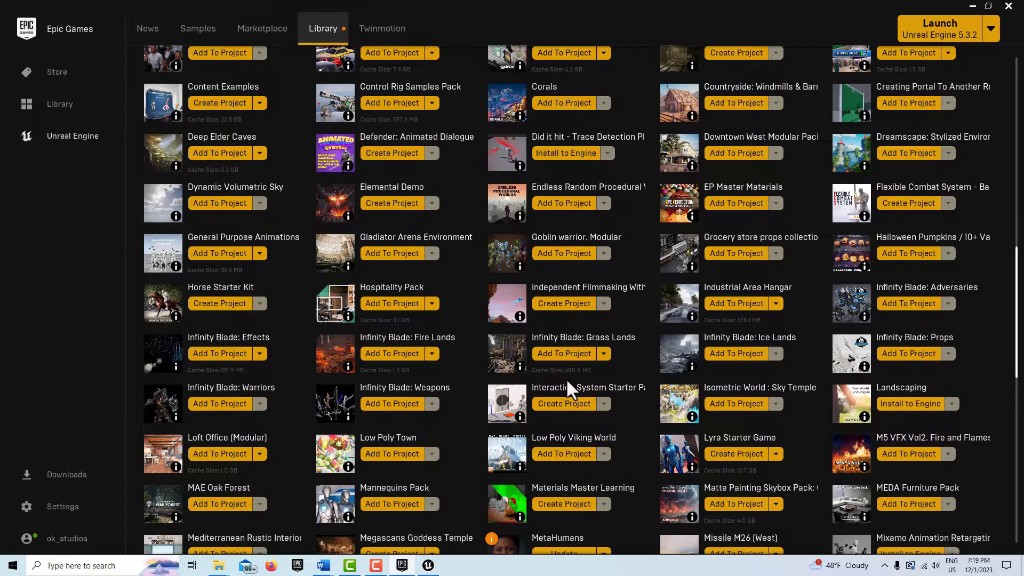
{"action": "scroll", "coordinate": [566, 377], "scroll_direction": "down", "scroll_amount": 4}
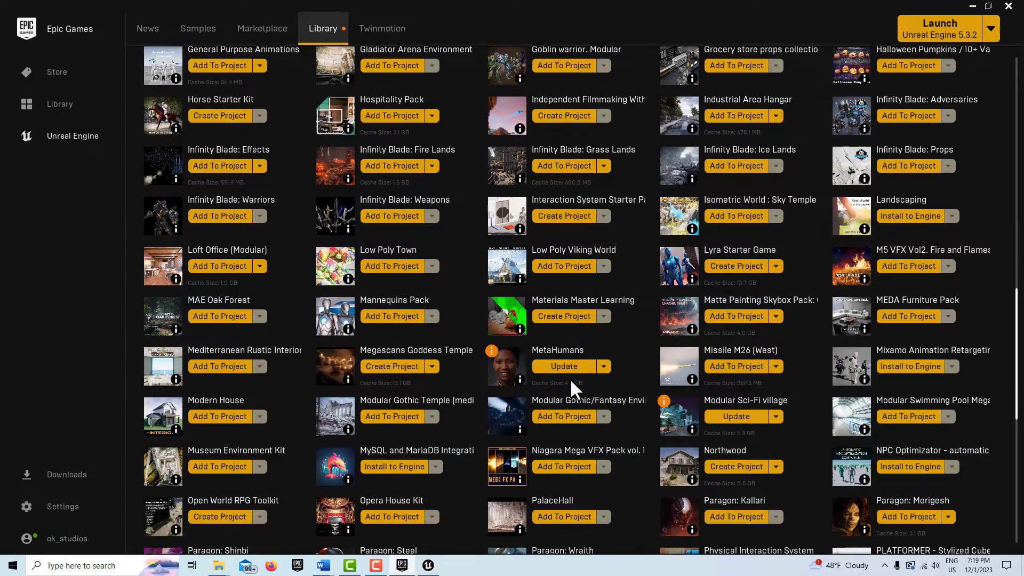
{"action": "scroll", "coordinate": [569, 379], "scroll_direction": "down", "scroll_amount": 4}
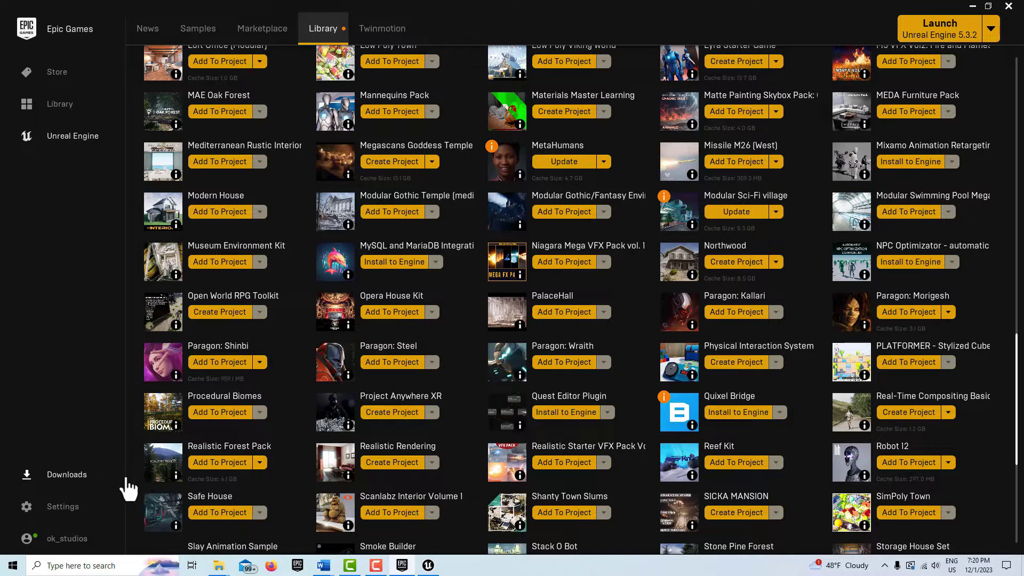
{"action": "scroll", "coordinate": [257, 456], "scroll_direction": "down", "scroll_amount": 1}
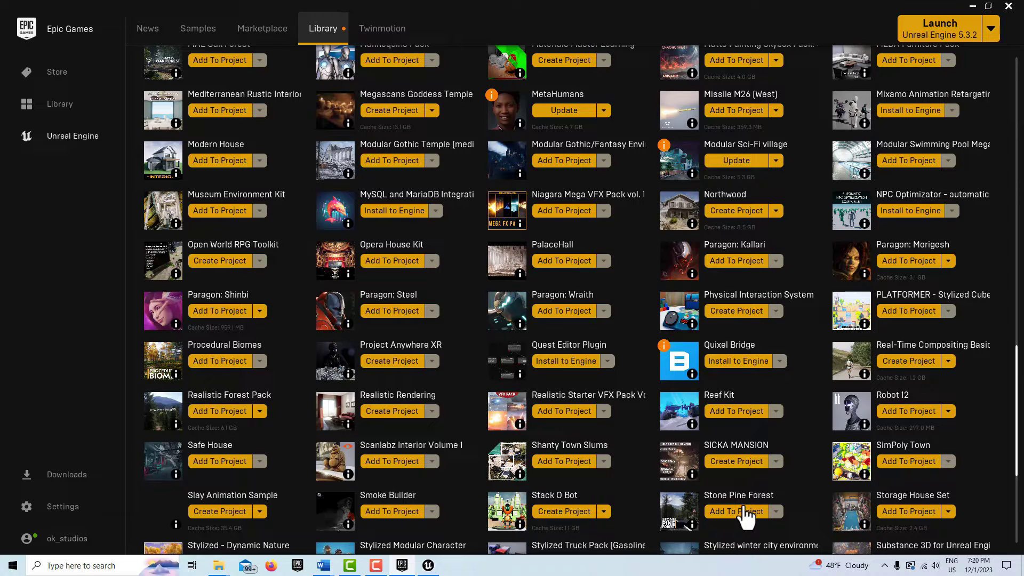
{"action": "scroll", "coordinate": [739, 504], "scroll_direction": "up", "scroll_amount": 1}
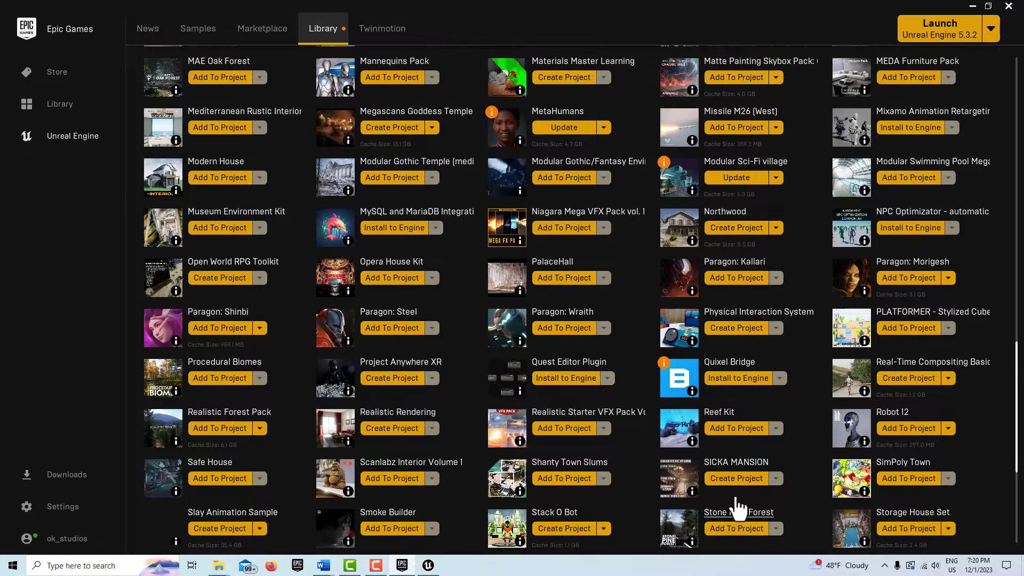
{"action": "scroll", "coordinate": [739, 504], "scroll_direction": "down", "scroll_amount": 1}
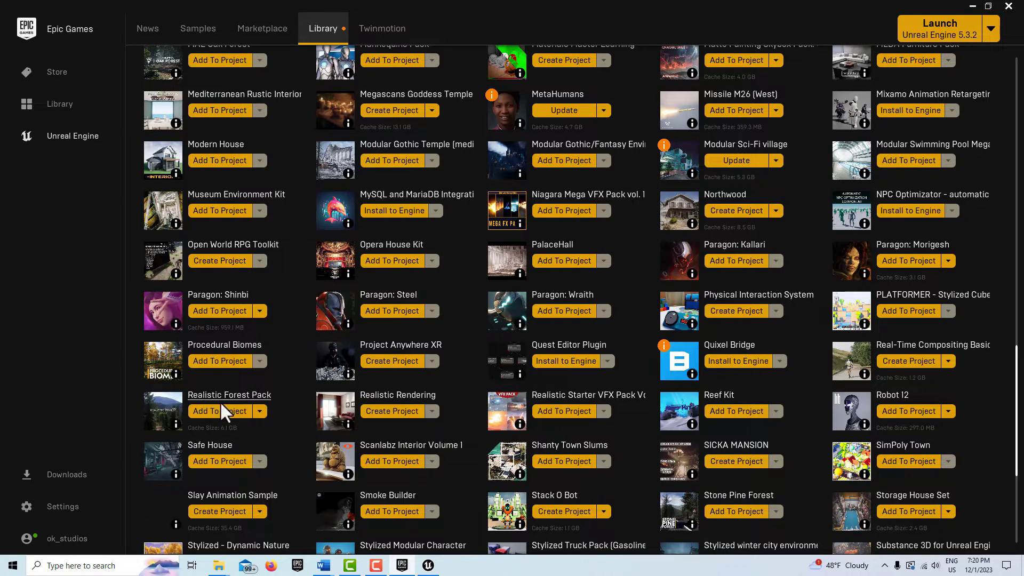
{"action": "scroll", "coordinate": [555, 423], "scroll_direction": "up", "scroll_amount": 5}
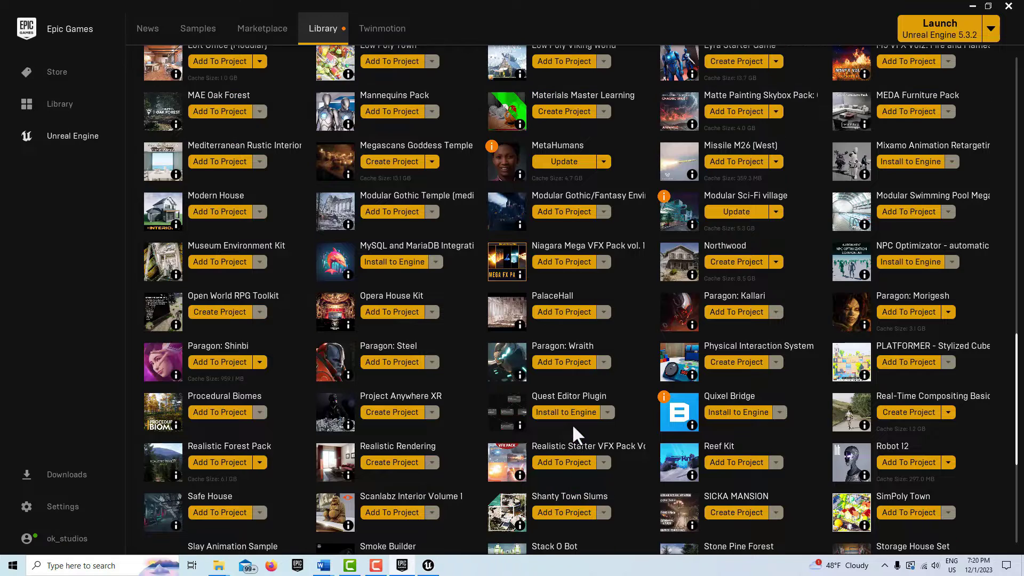
{"action": "scroll", "coordinate": [584, 442], "scroll_direction": "up", "scroll_amount": 1}
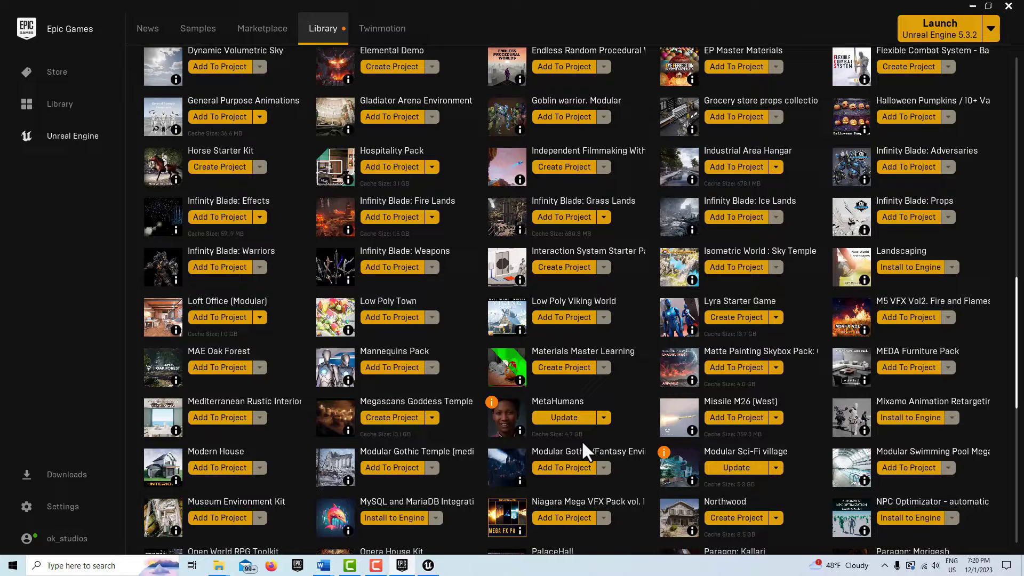
Add the Infinity Blade: Grass Lands asset pack from the Vault to MyProject7.
{"action": "left_click", "coordinate": [579, 228]}
{"action": "scroll", "coordinate": [578, 238], "scroll_direction": "down", "scroll_amount": 5}
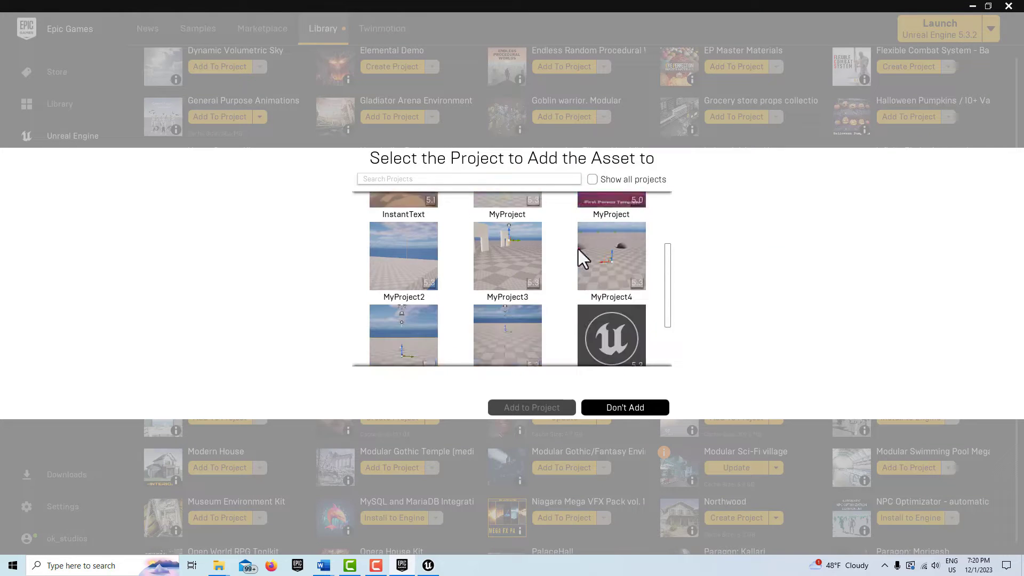
{"action": "left_click", "coordinate": [594, 251]}
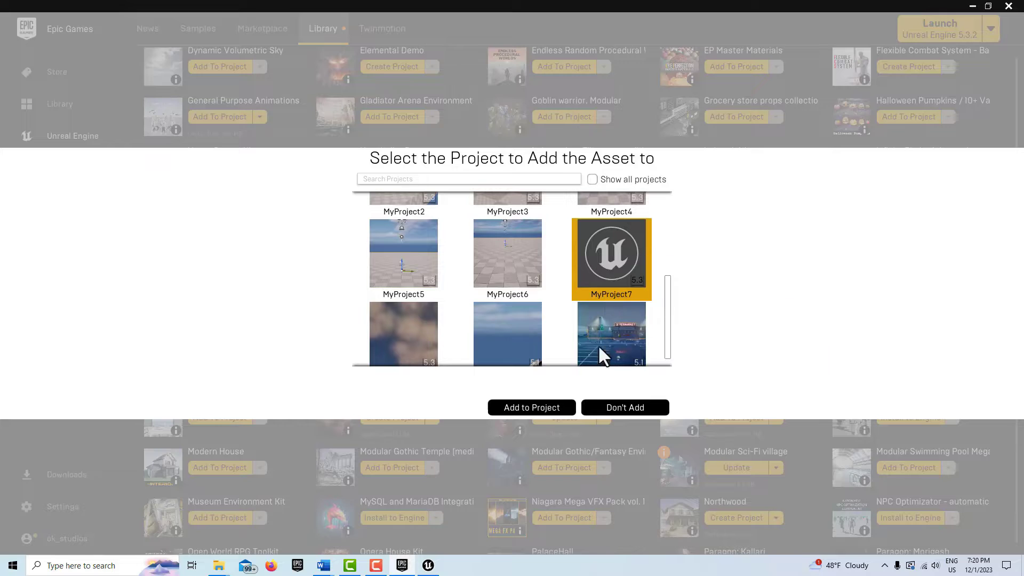
{"action": "left_click", "coordinate": [546, 408]}
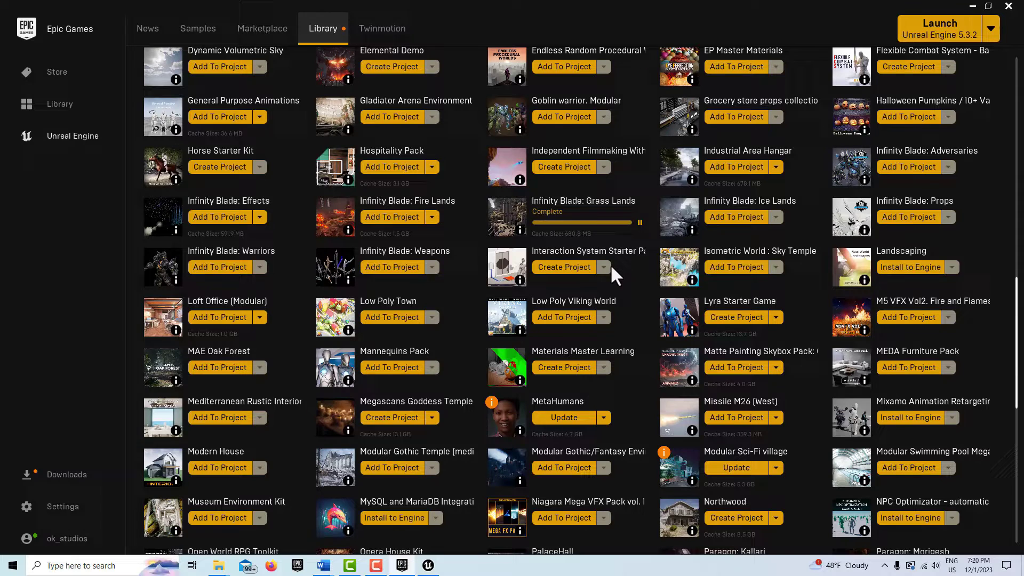
Switch back to the Unreal Editor, collapse the StarterContent folder and open the InfinityBladeGrassLands folder.
{"action": "key", "text": "alt+Tab"}
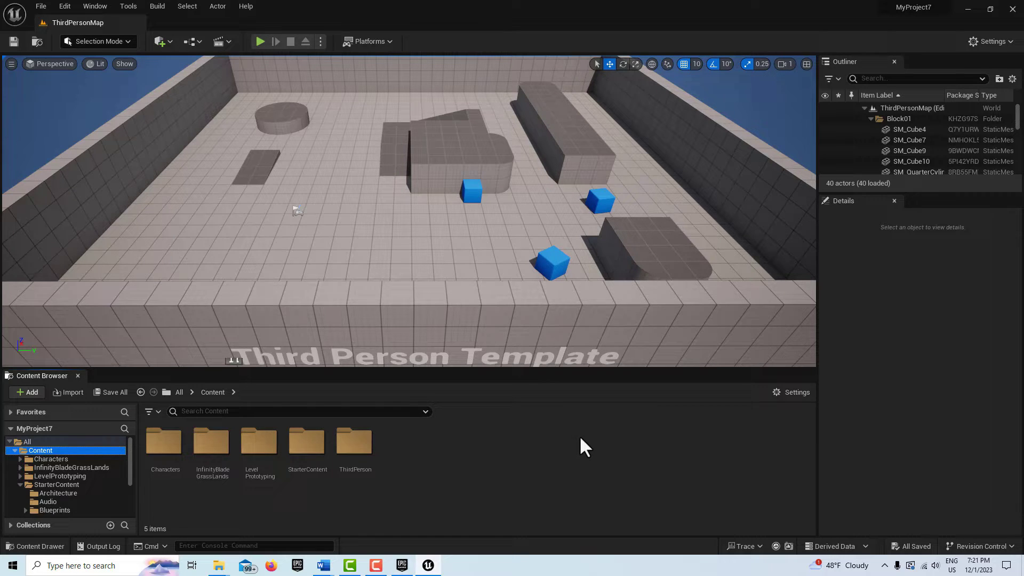
{"action": "left_click", "coordinate": [59, 466]}
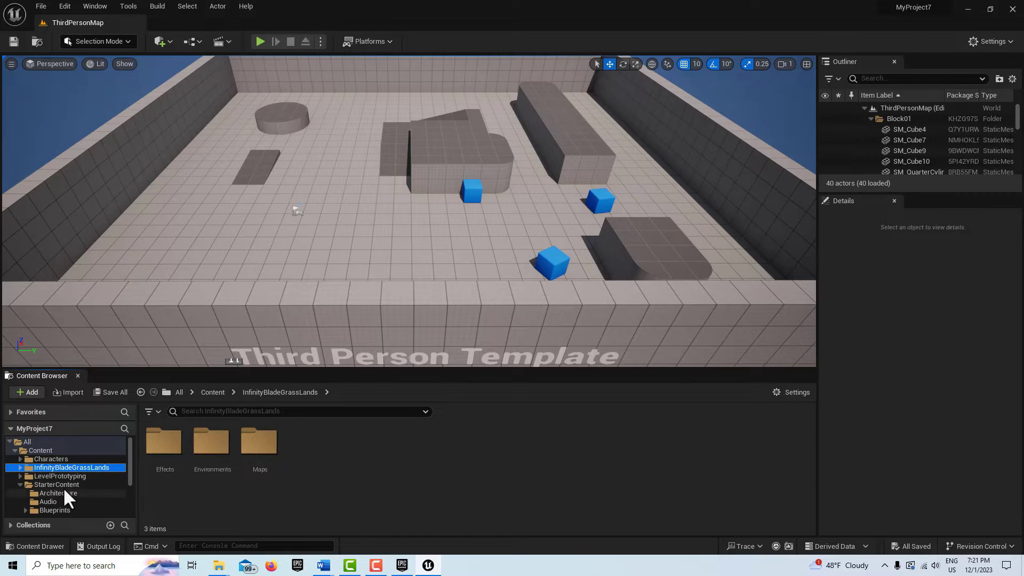
{"action": "left_click", "coordinate": [63, 484]}
{"action": "left_click", "coordinate": [20, 484]}
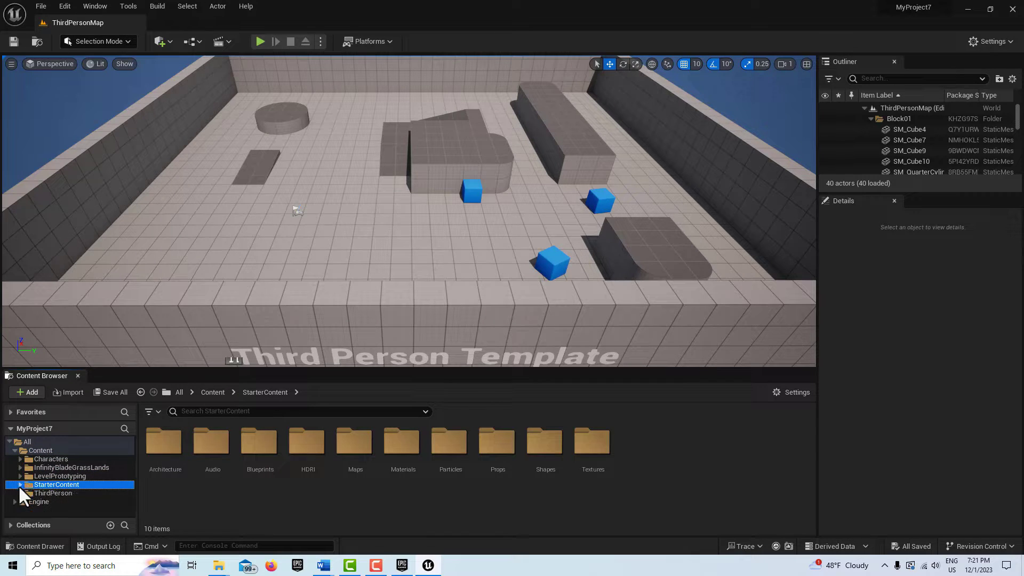
{"action": "left_click", "coordinate": [63, 469]}
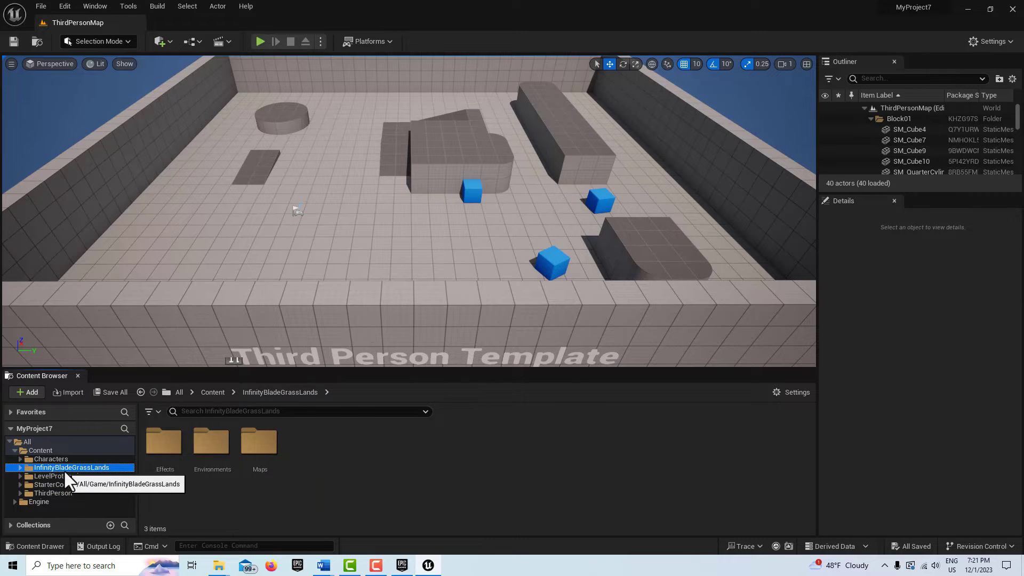
Search the InfinityBladeGrassLands folder for "tree" and place the SM_Cherry_Tree static mesh on the level's floor.
{"action": "left_click", "coordinate": [275, 411]}
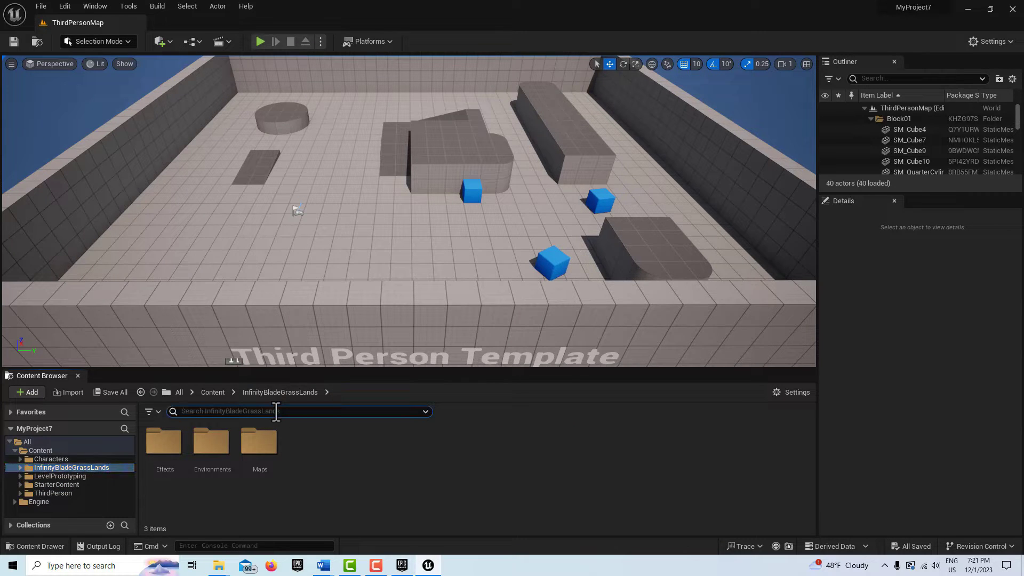
{"action": "type", "text": "trees"}
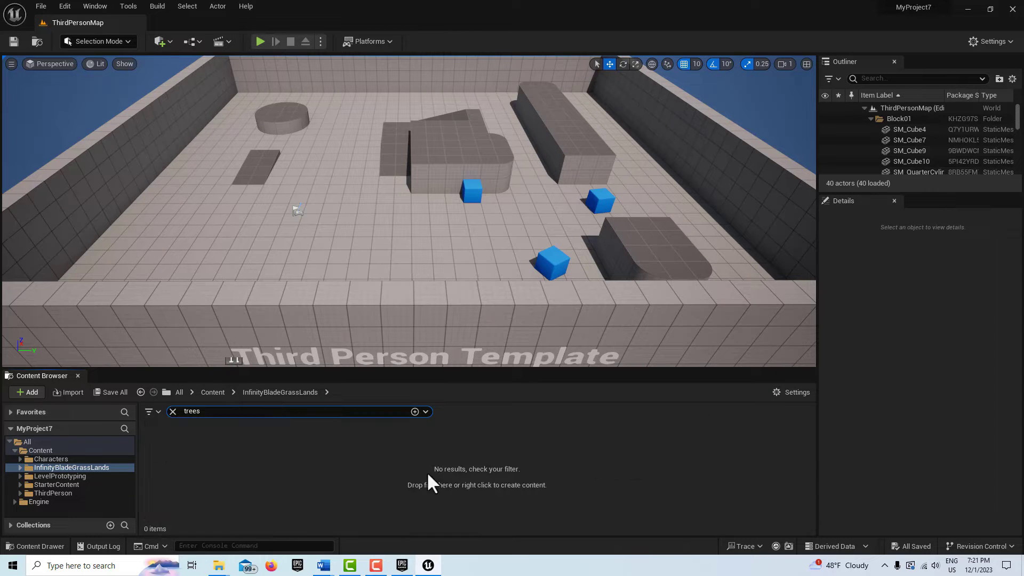
{"action": "key", "text": "BackSpace"}
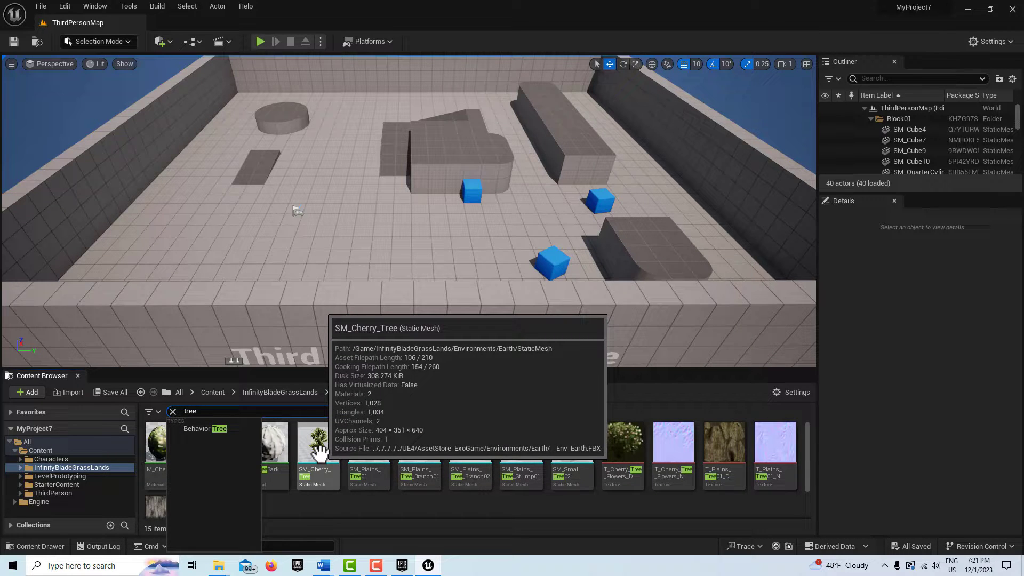
{"action": "left_click_drag", "start_coordinate": [319, 452], "coordinate": [354, 227]}
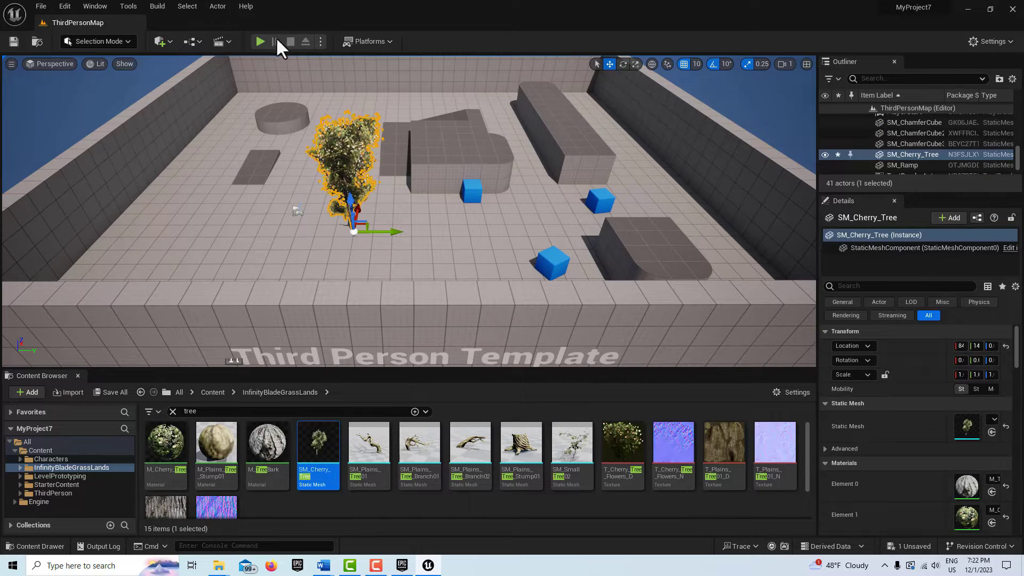
Play the level, move the character around the cherry tree to inspect it, and end the play session.
{"action": "left_click", "coordinate": [262, 42]}
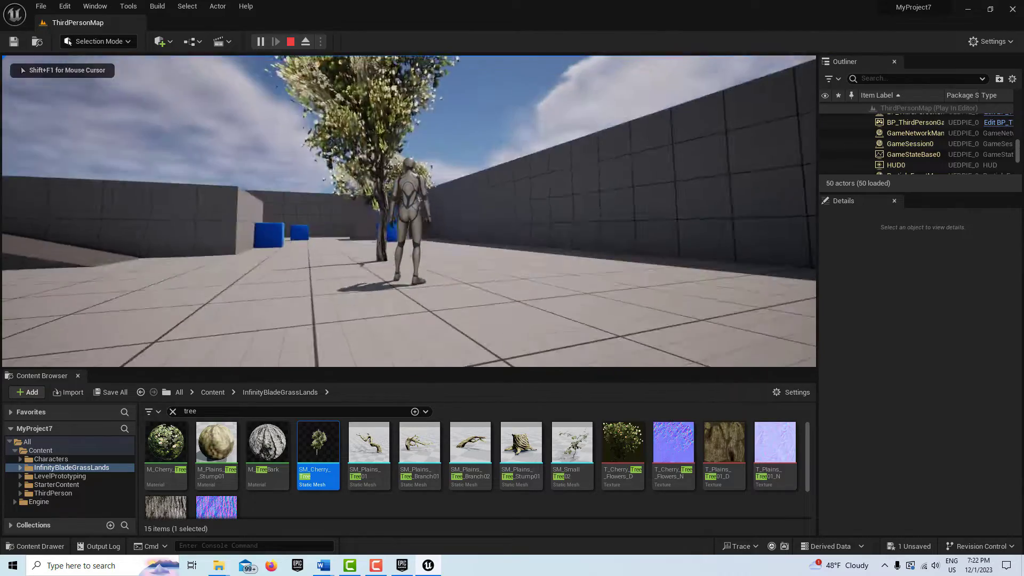
{"action": "key", "text": "s"}
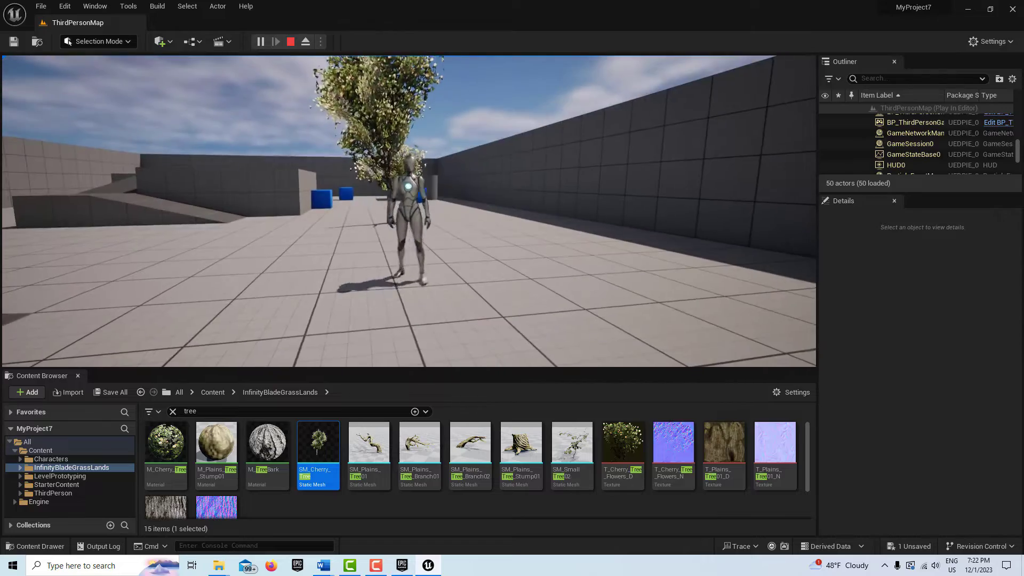
{"action": "key", "text": "w"}
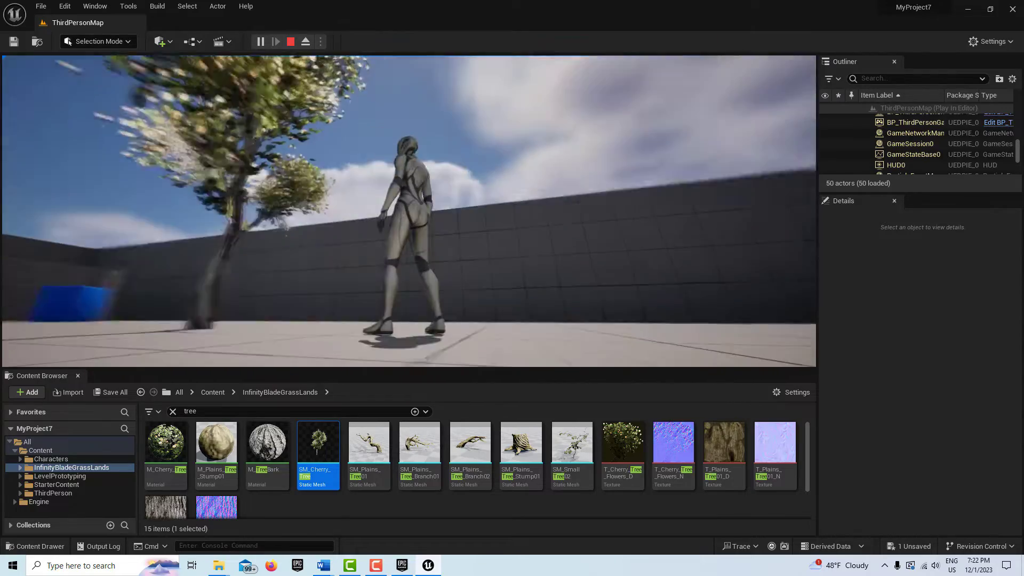
{"action": "key", "text": "w"}
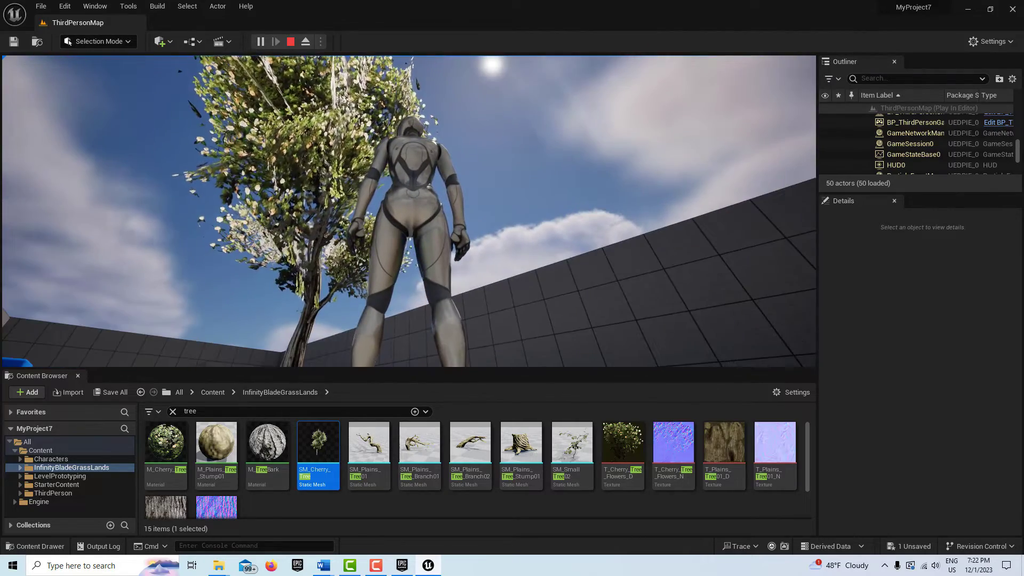
{"action": "key", "text": "s"}
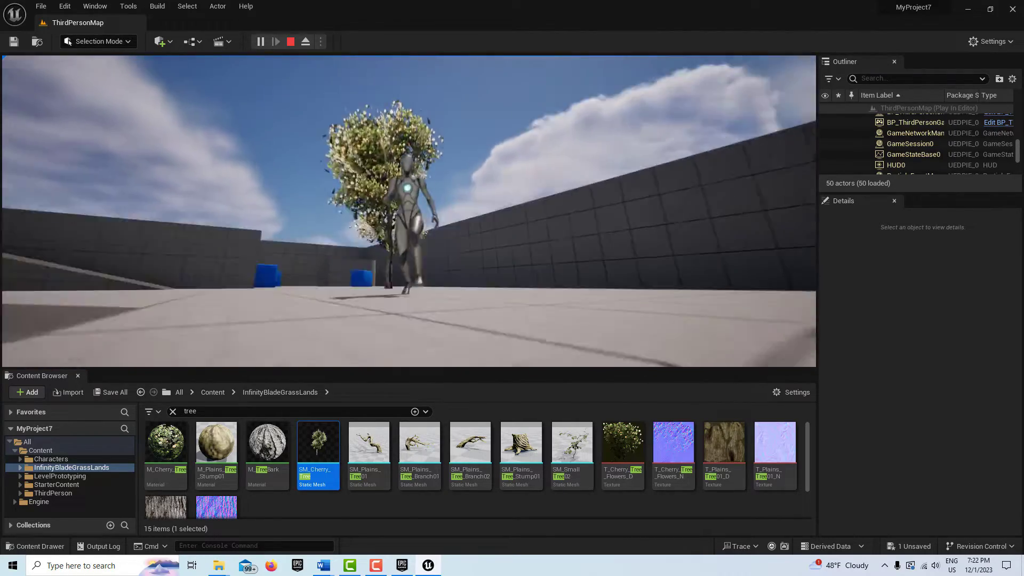
{"action": "key", "text": "a"}
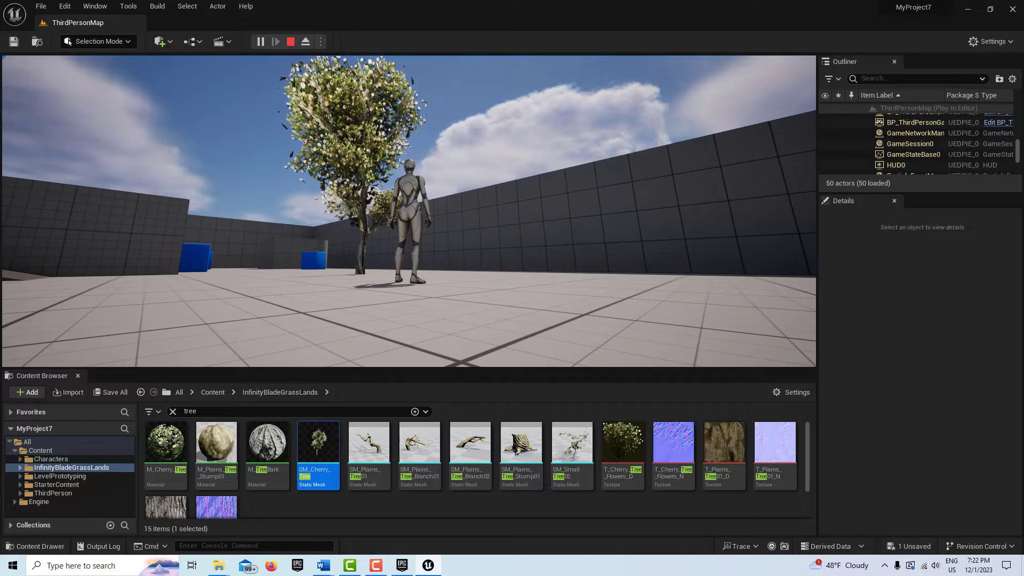
{"action": "key", "text": "Escape"}
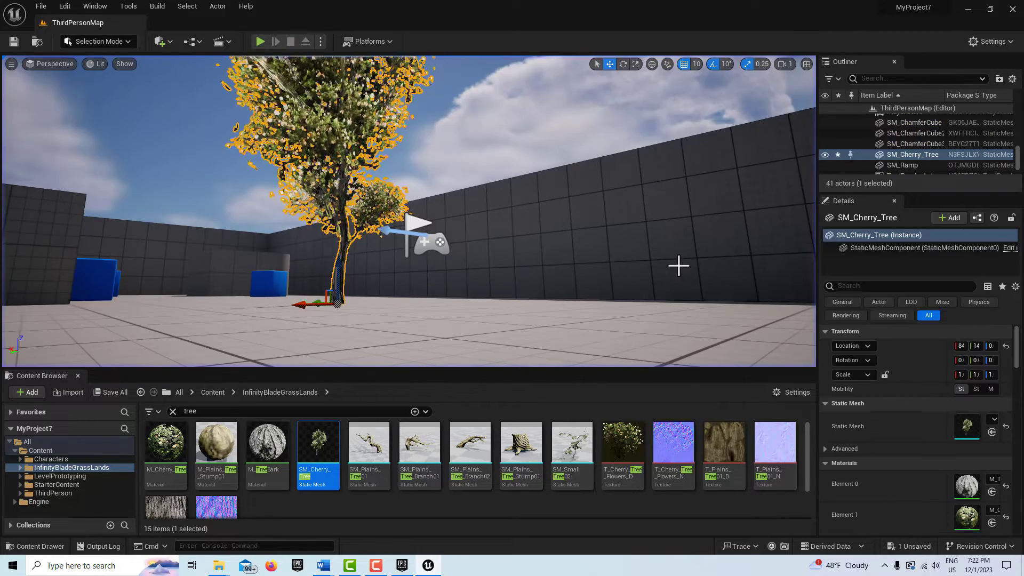
Open the M_Cherry_Tree material assigned to Element 1 of the cherry tree and dock its editor beside the ThirdPersonMap level.
{"action": "left_click_drag", "start_coordinate": [505, 367], "coordinate": [512, 265]}
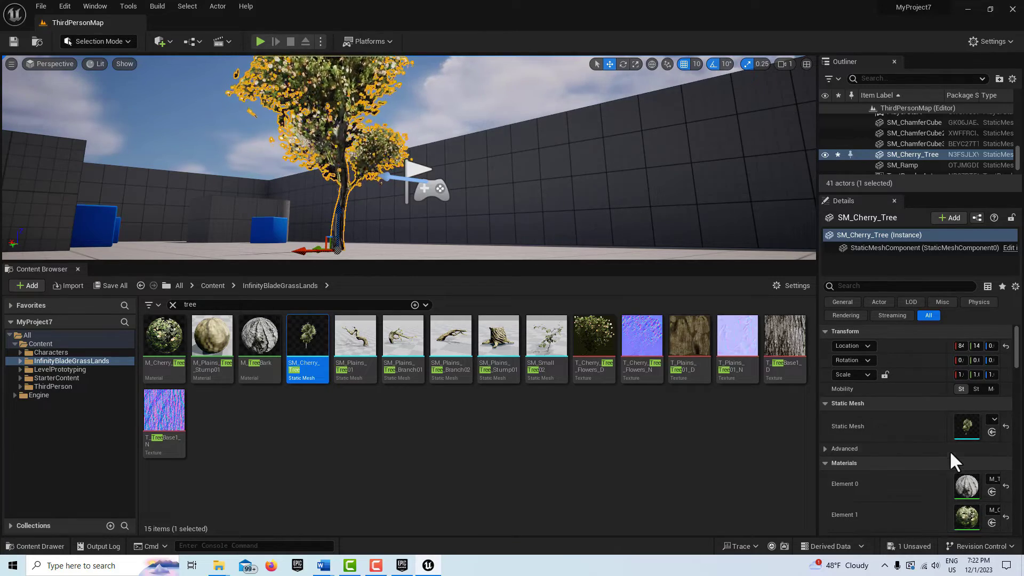
{"action": "double_click", "coordinate": [968, 518]}
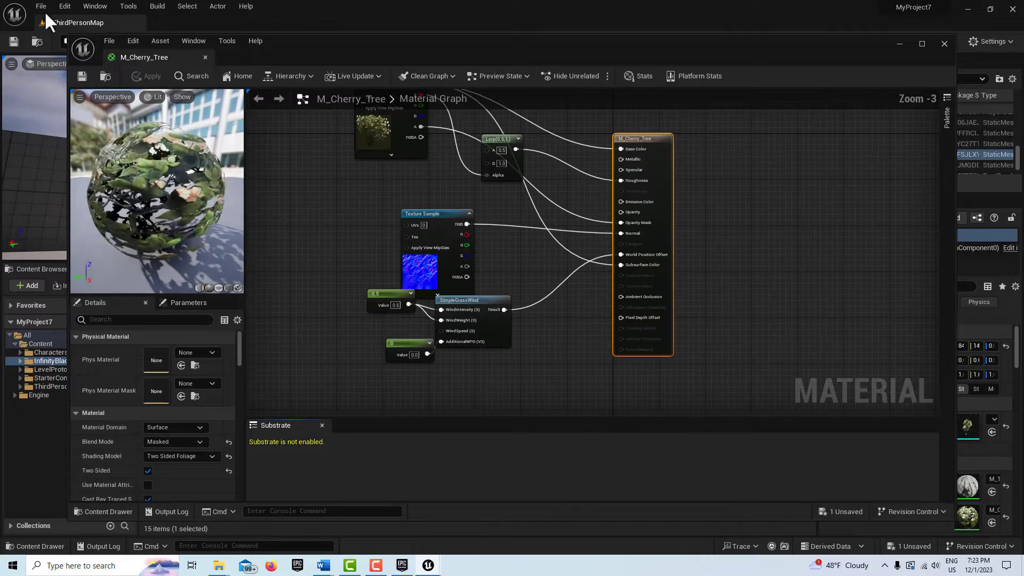
{"action": "left_click_drag", "start_coordinate": [180, 56], "coordinate": [226, 29]}
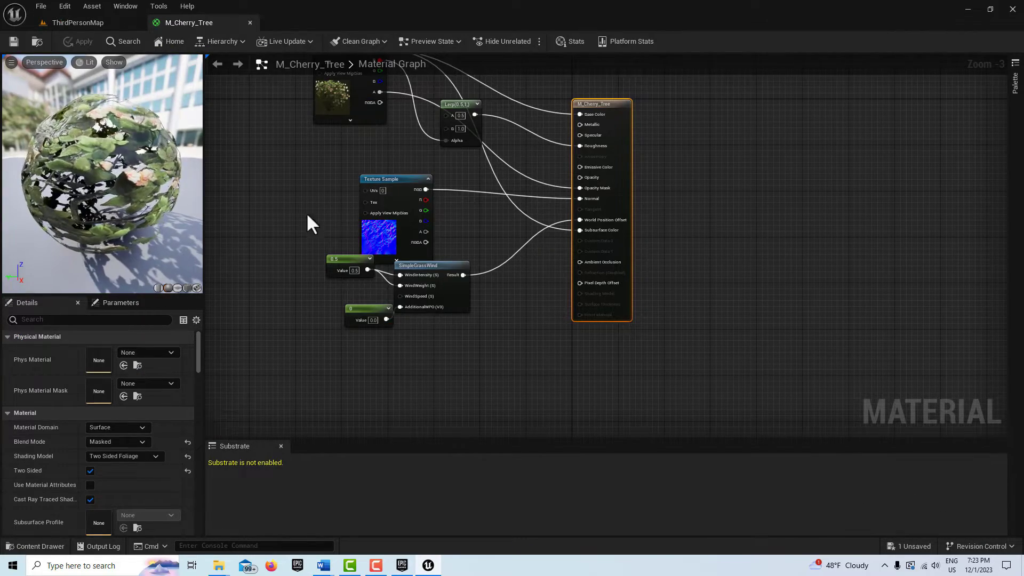
Shift the 0.5 constant node that feeds SimpleGrassWind slightly farther away from it in the material graph.
{"action": "scroll", "coordinate": [288, 208], "scroll_direction": "down", "scroll_amount": 5}
{"action": "scroll", "coordinate": [288, 208], "scroll_direction": "up", "scroll_amount": 4}
{"action": "right_click_drag", "start_coordinate": [288, 208], "coordinate": [408, 239]}
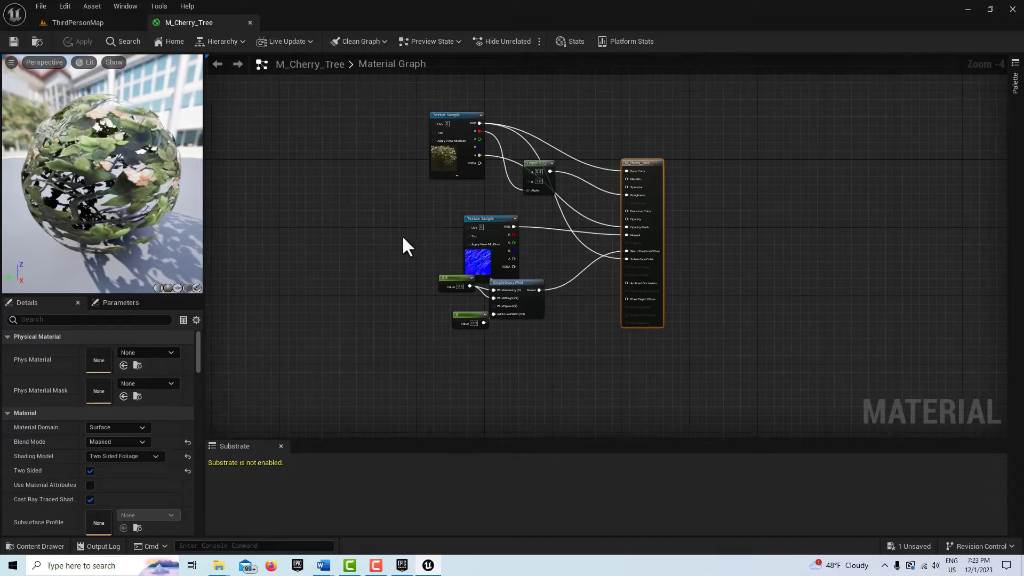
{"action": "scroll", "coordinate": [410, 252], "scroll_direction": "up", "scroll_amount": 2}
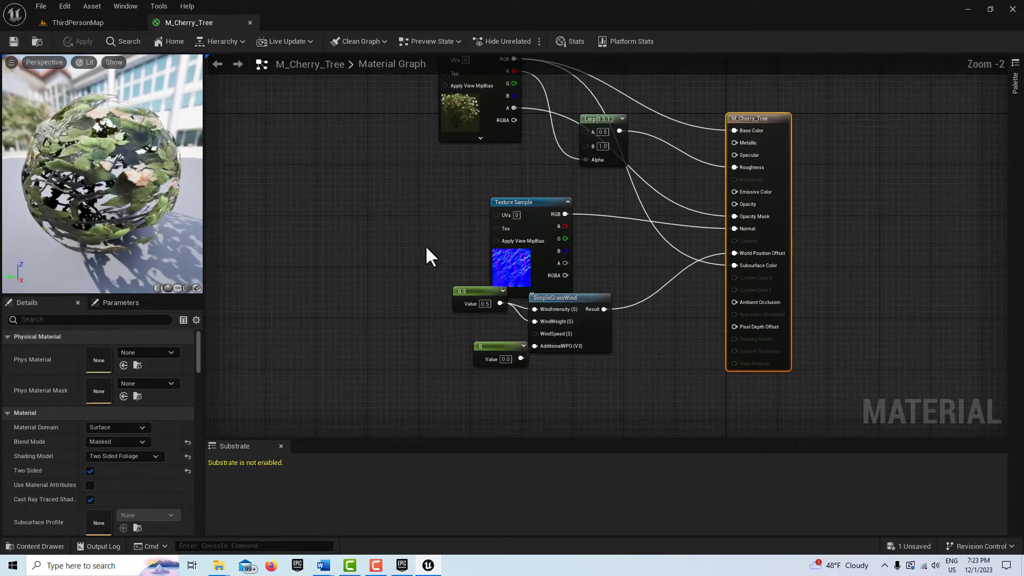
{"action": "right_click_drag", "start_coordinate": [428, 247], "coordinate": [357, 270]}
{"action": "scroll", "coordinate": [357, 270], "scroll_direction": "up", "scroll_amount": 2}
{"action": "scroll", "coordinate": [357, 270], "scroll_direction": "down", "scroll_amount": 1}
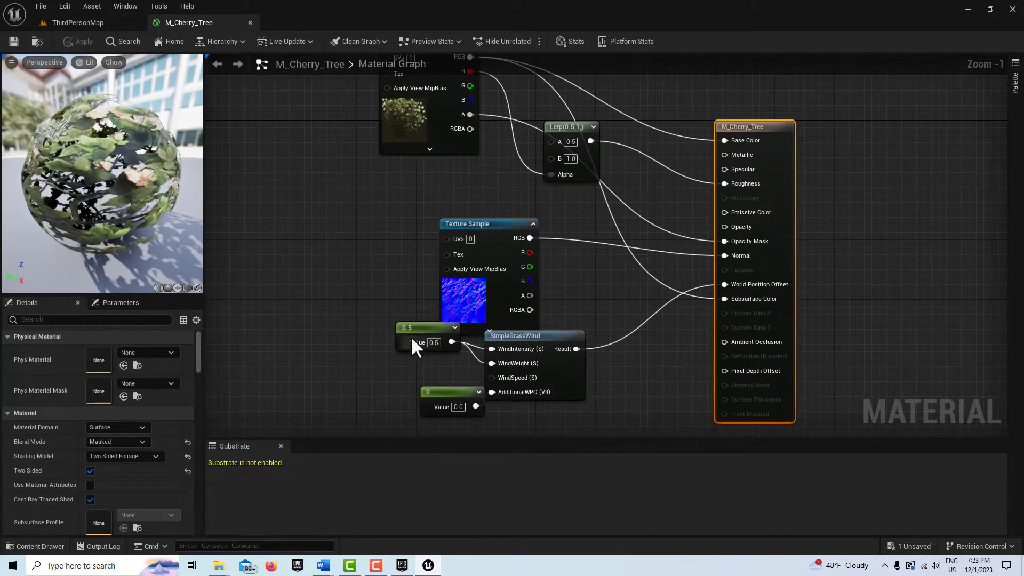
{"action": "left_click_drag", "start_coordinate": [411, 337], "coordinate": [396, 331]}
{"action": "right_click_drag", "start_coordinate": [359, 281], "coordinate": [424, 211]}
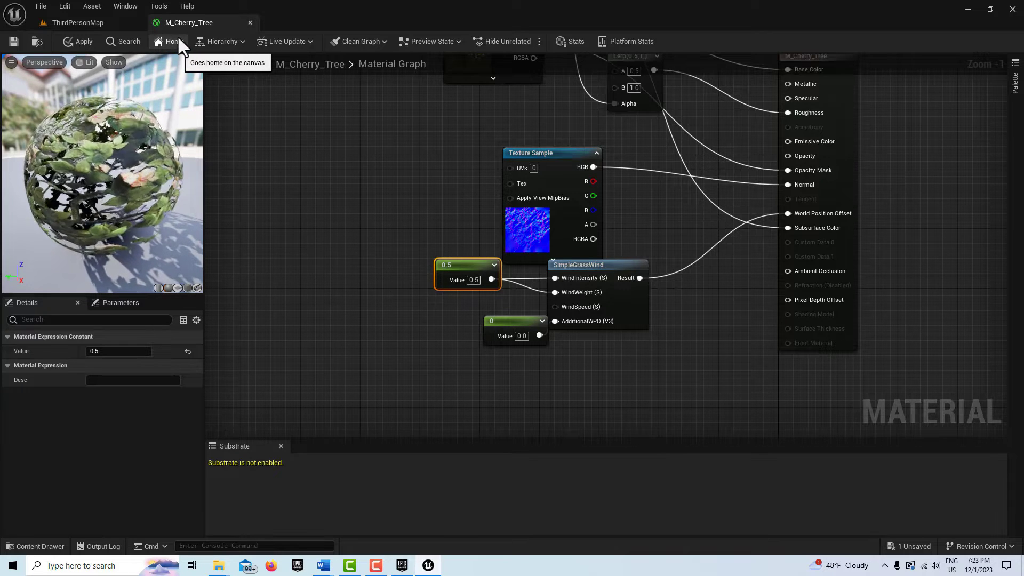
Add a scalar parameter named WindValue in the empty graph area beside the 0.5 constant node.
{"action": "left_click", "coordinate": [341, 252]}
{"action": "type", "text": "ssssssssss"}
{"action": "mouse_move", "coordinate": [428, 319]}
{"action": "key", "text": "BackSpace"}
{"action": "key", "text": "BackSpace"}
{"action": "key", "text": "BackSpace"}
{"action": "key", "text": "BackSpace"}
{"action": "key", "text": "BackSpace"}
{"action": "key", "text": "BackSpace"}
{"action": "key", "text": "BackSpace"}
{"action": "key", "text": "BackSpace"}
{"action": "key", "text": "BackSpace"}
{"action": "key", "text": "BackSpace"}
{"action": "type", "text": "Wind"}
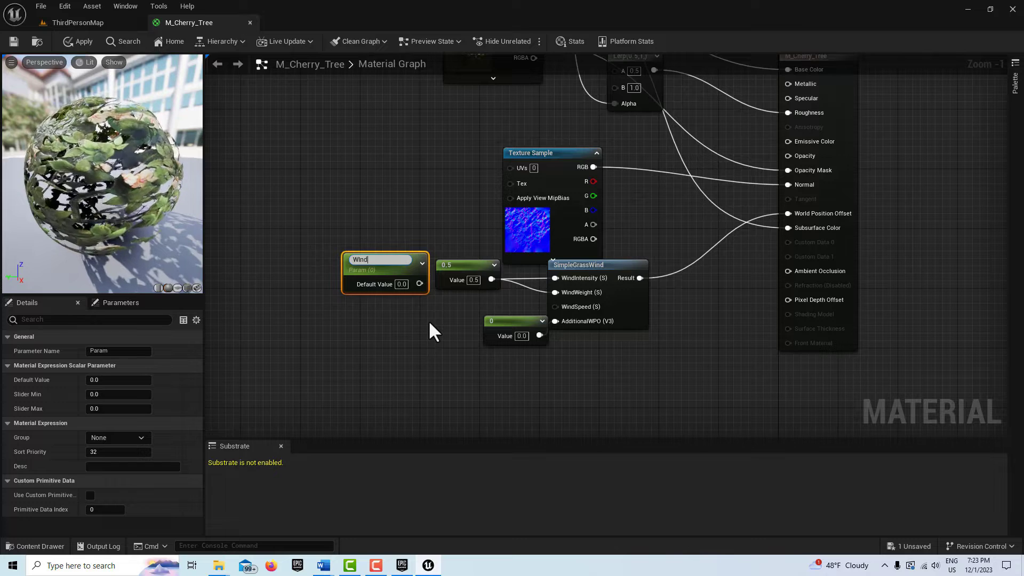
{"action": "type", "text": "Value"}
{"action": "key", "text": "Return"}
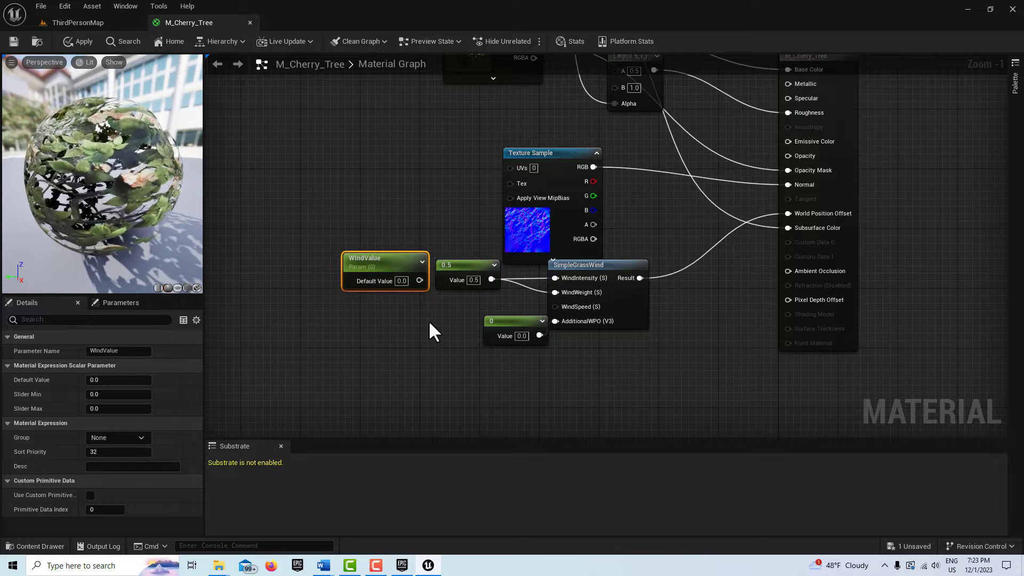
Delete the 0.5 constant and connect WindValue to the WindIntensity and WindWeight inputs of SimpleGrassWind in its place.
{"action": "left_click", "coordinate": [469, 269]}
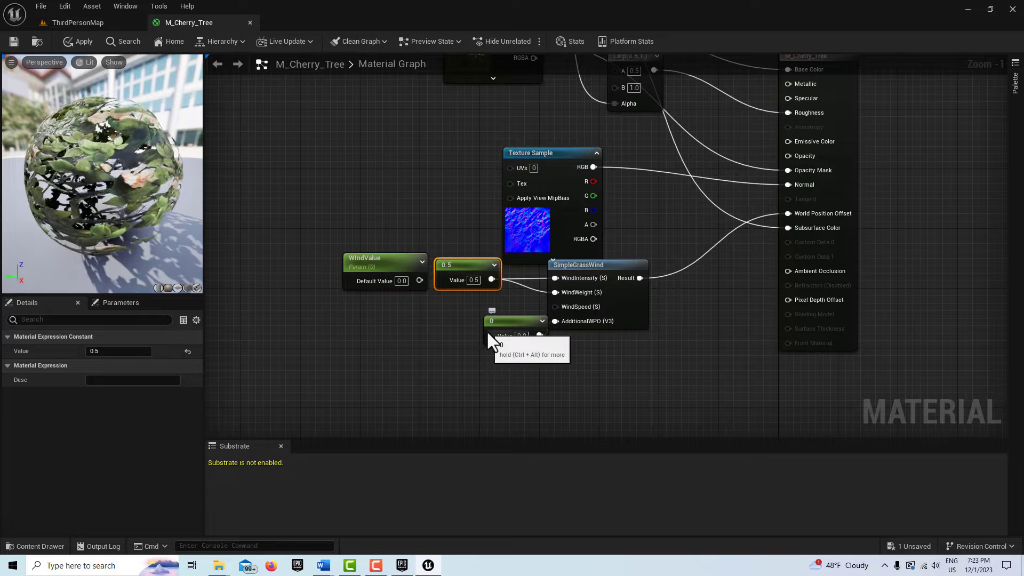
{"action": "key", "text": "Delete"}
{"action": "left_click_drag", "start_coordinate": [420, 281], "coordinate": [560, 294]}
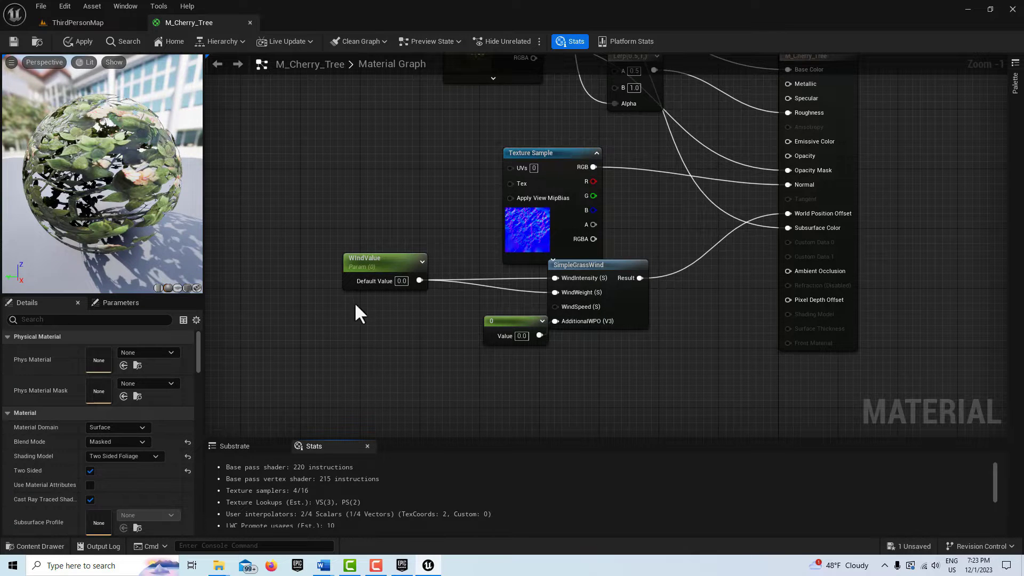
Set the WindValue parameter's default value to 0.15, then apply and save the M_Cherry_Tree material.
{"action": "left_click", "coordinate": [367, 268]}
{"action": "left_click", "coordinate": [107, 379]}
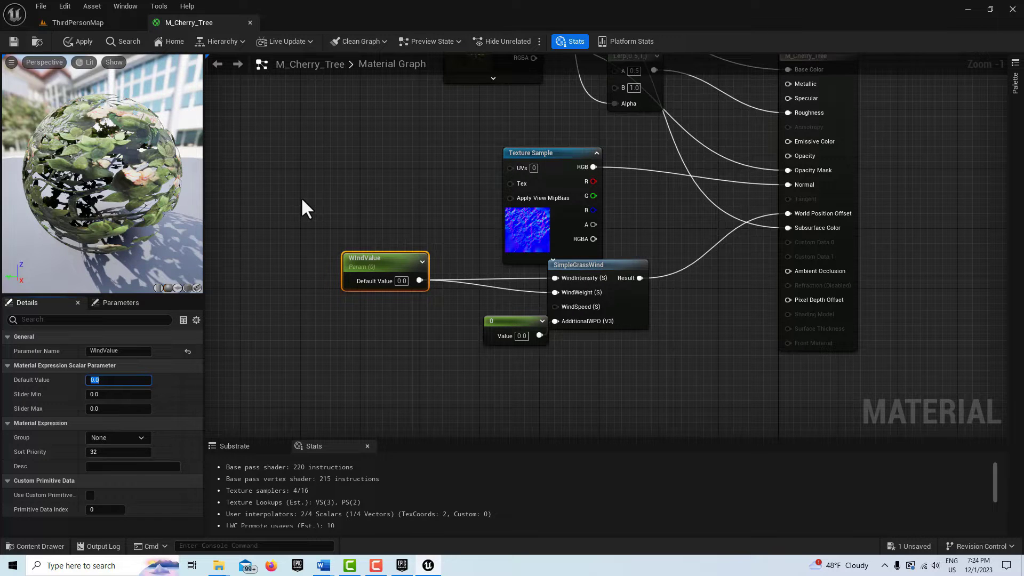
{"action": "key", "text": "Return"}
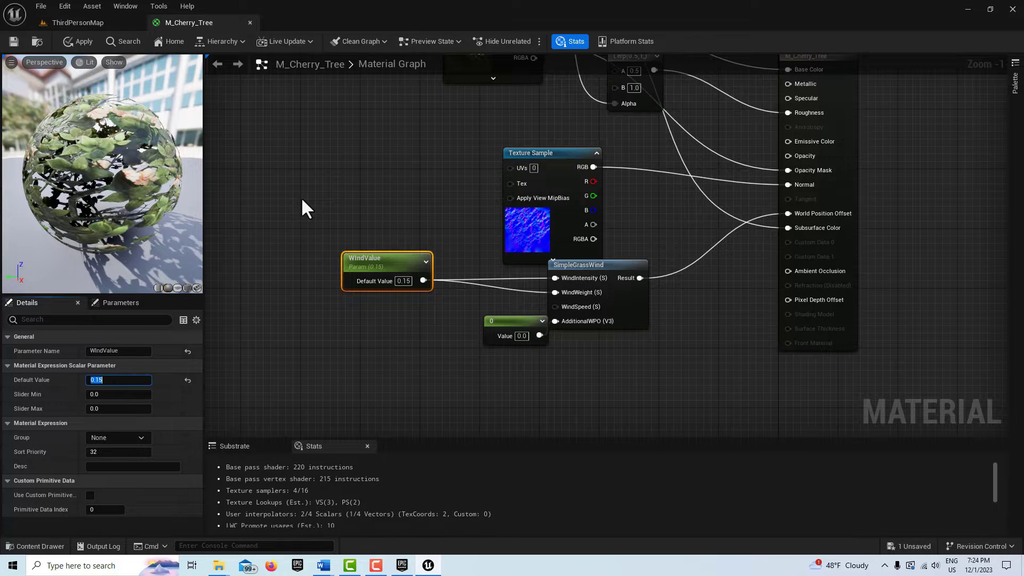
{"action": "left_click", "coordinate": [86, 43]}
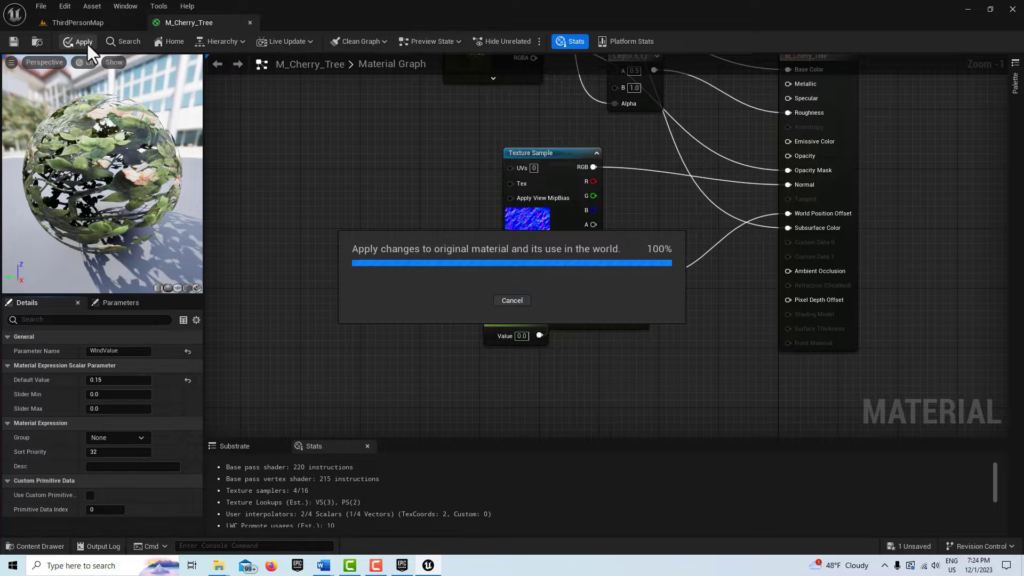
{"action": "left_click", "coordinate": [14, 43]}
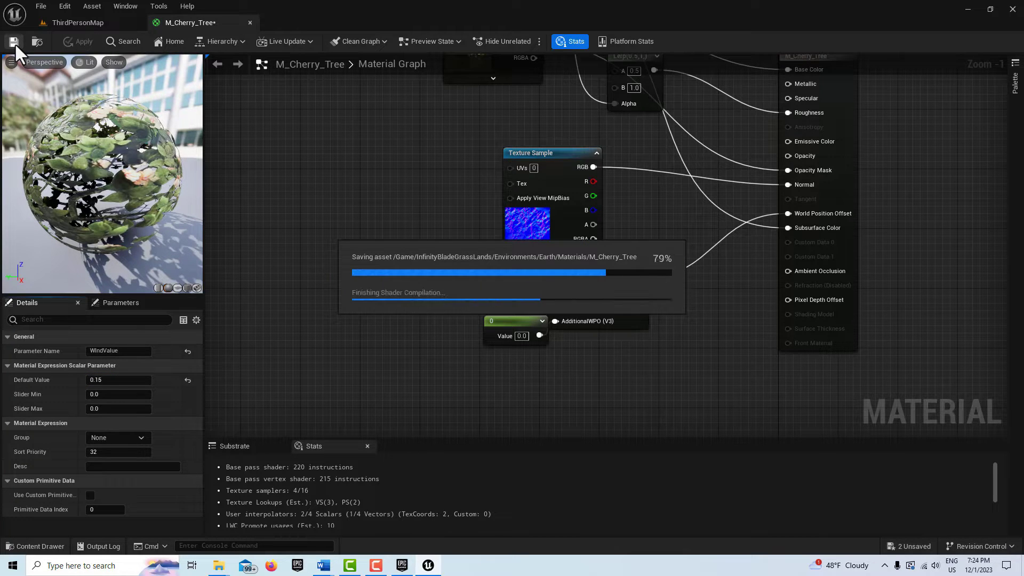
Return to the level and create a material instance of M_Cherry_Tree named MI_CherryTree.
{"action": "left_click", "coordinate": [111, 25]}
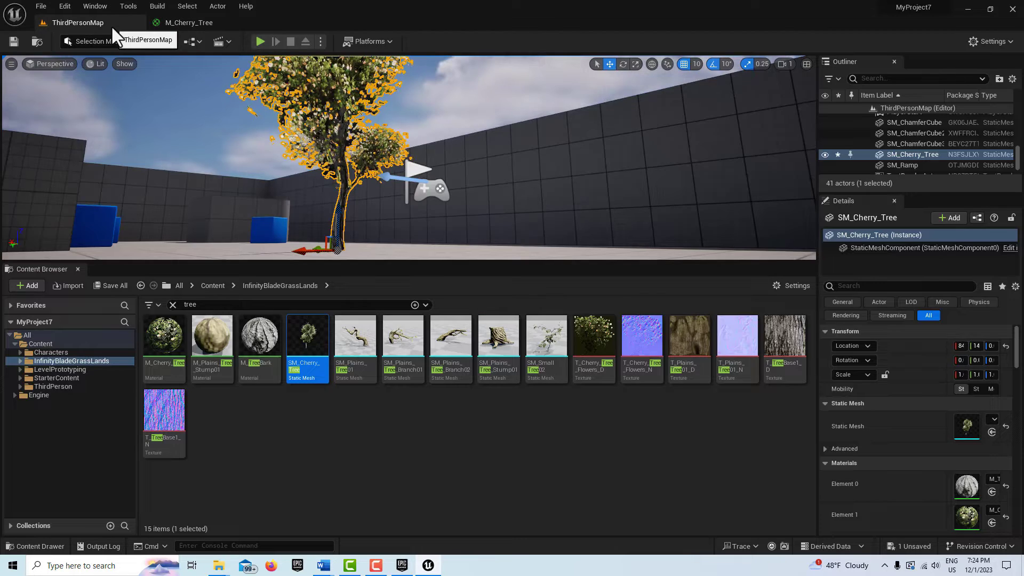
{"action": "left_click", "coordinate": [160, 349]}
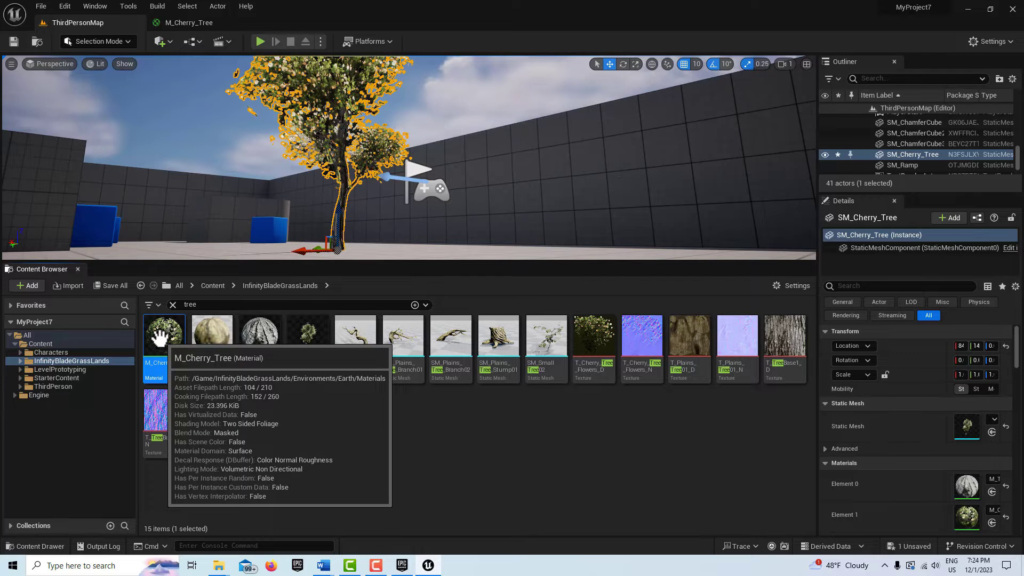
{"action": "right_click", "coordinate": [160, 337]}
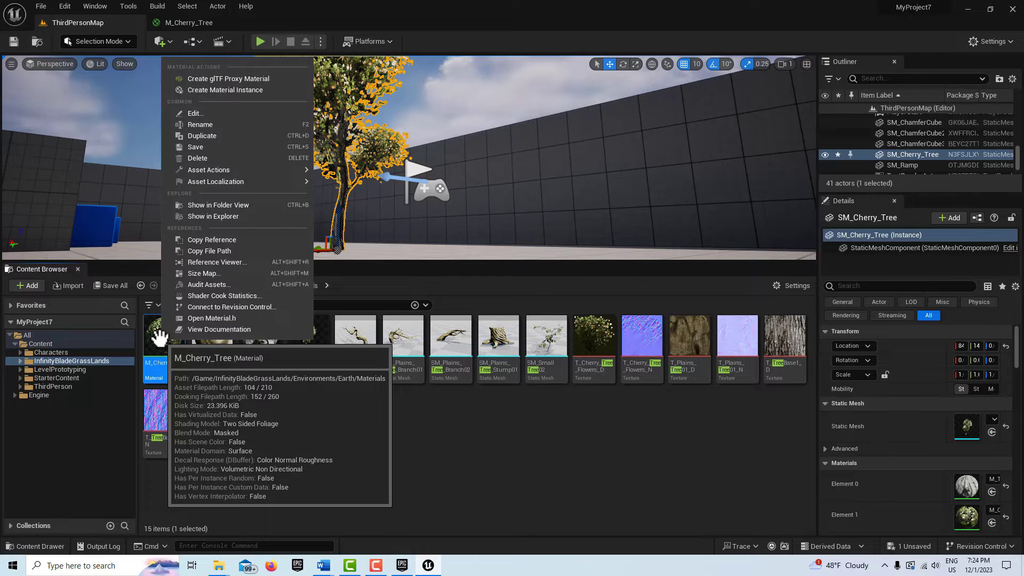
{"action": "left_click", "coordinate": [245, 91]}
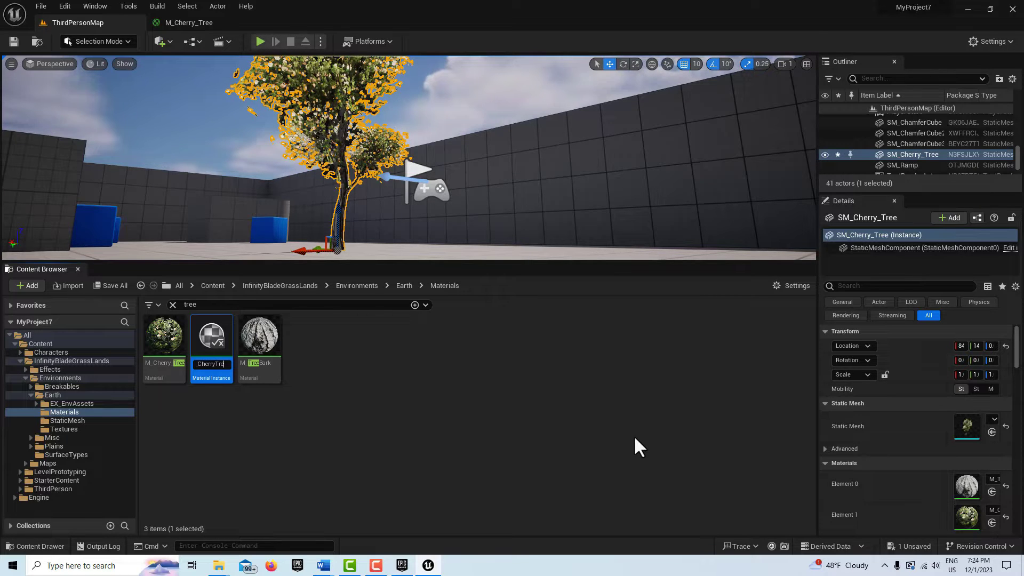
{"action": "type", "text": "e"}
{"action": "key", "text": "Return"}
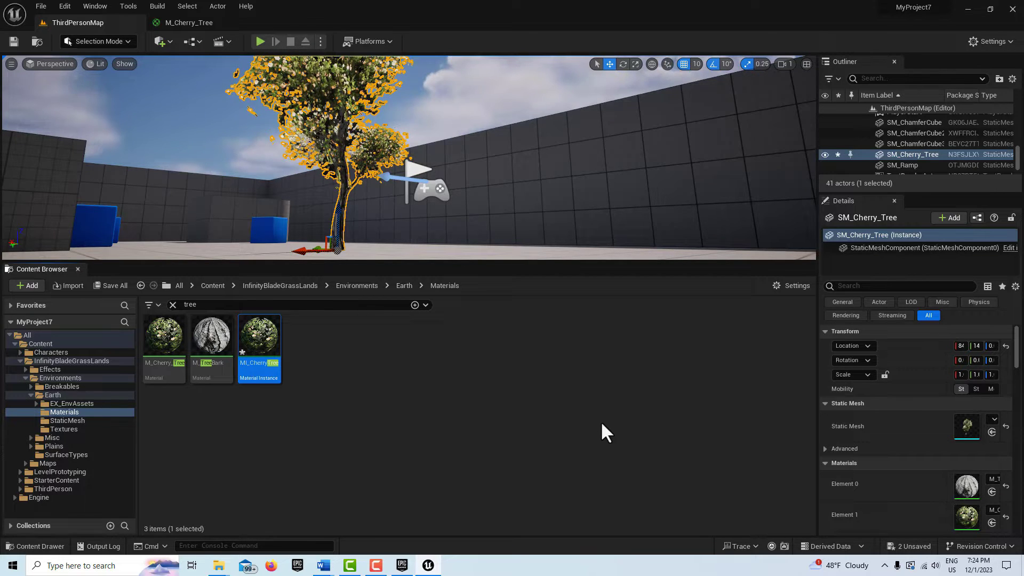
Enable the WindValue override in MI_CherryTree and assign that instance to material Element 1 of the cherry tree in the level.
{"action": "double_click", "coordinate": [261, 339]}
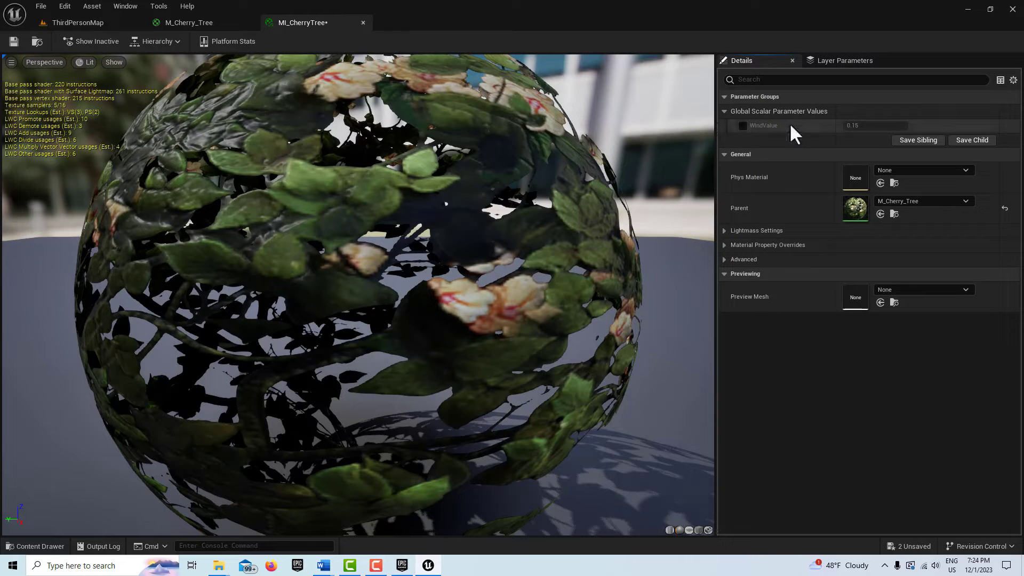
{"action": "left_click", "coordinate": [743, 126]}
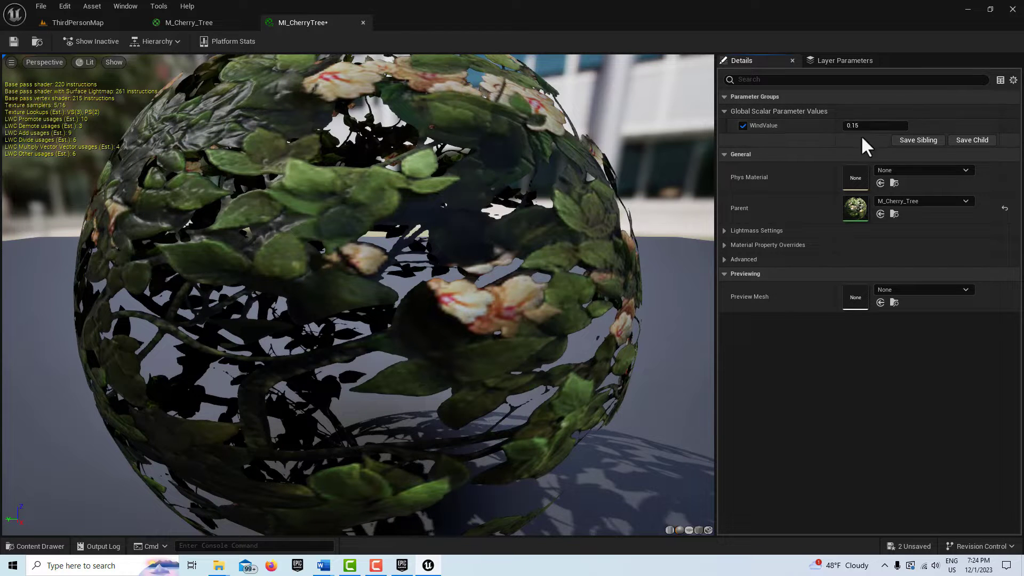
{"action": "left_click", "coordinate": [77, 23]}
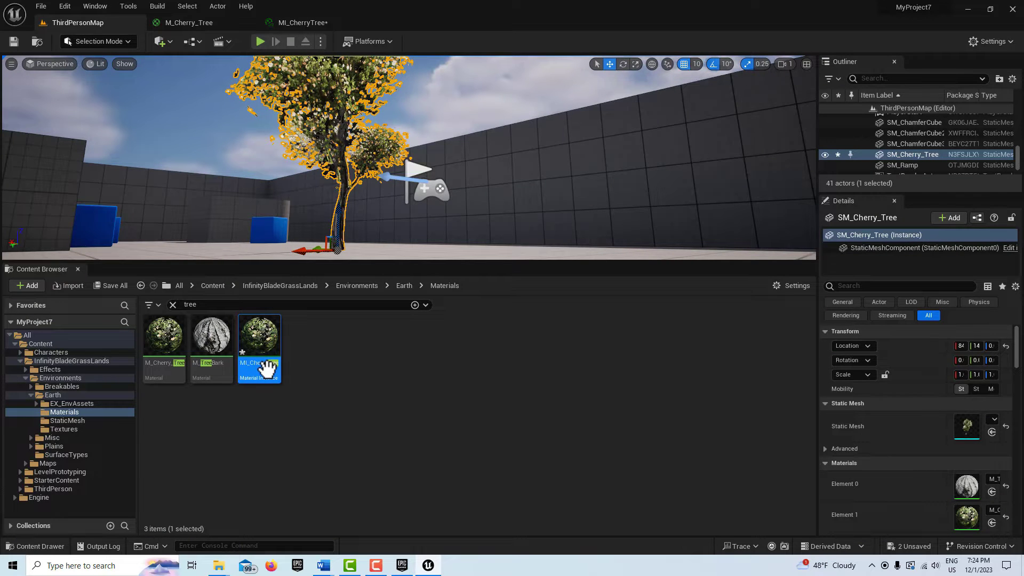
{"action": "left_click_drag", "start_coordinate": [266, 368], "coordinate": [943, 509]}
{"action": "left_click_drag", "start_coordinate": [1021, 550], "coordinate": [966, 516]}
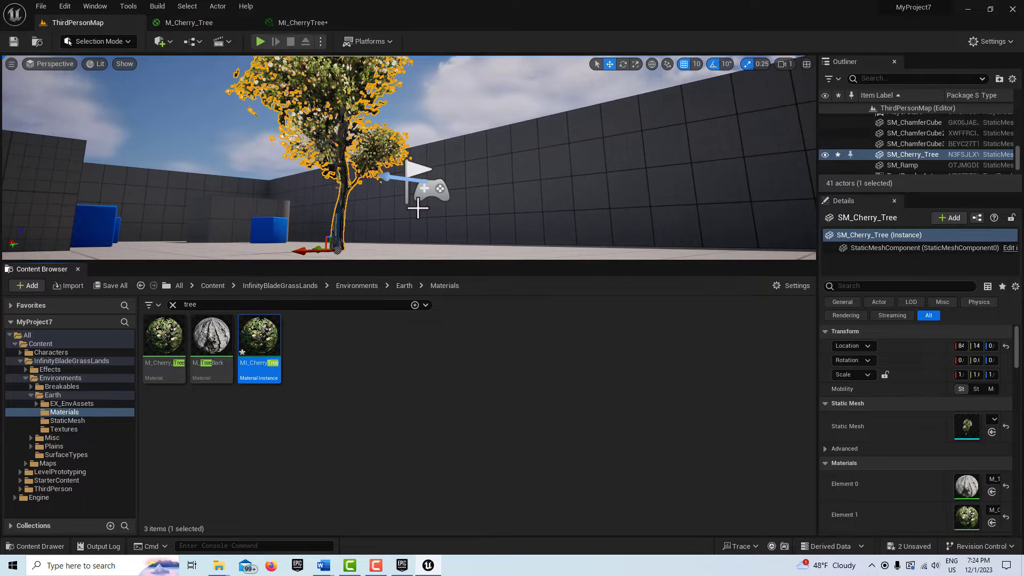
Play the level, walk the character toward the cherry tree to inspect its foliage movement, and end the play session.
{"action": "key", "text": "f"}
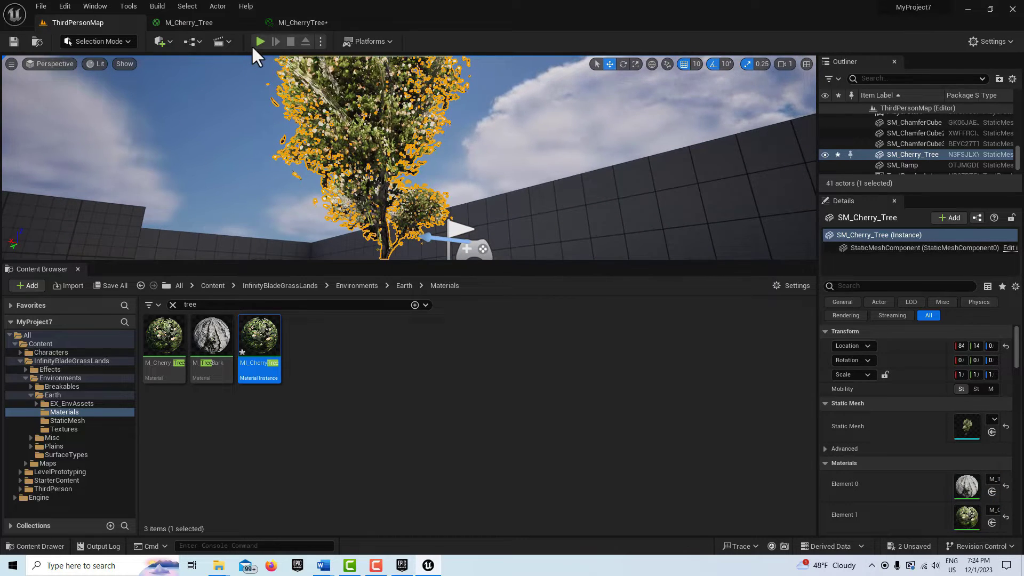
{"action": "left_click", "coordinate": [256, 43]}
{"action": "key", "text": "w"}
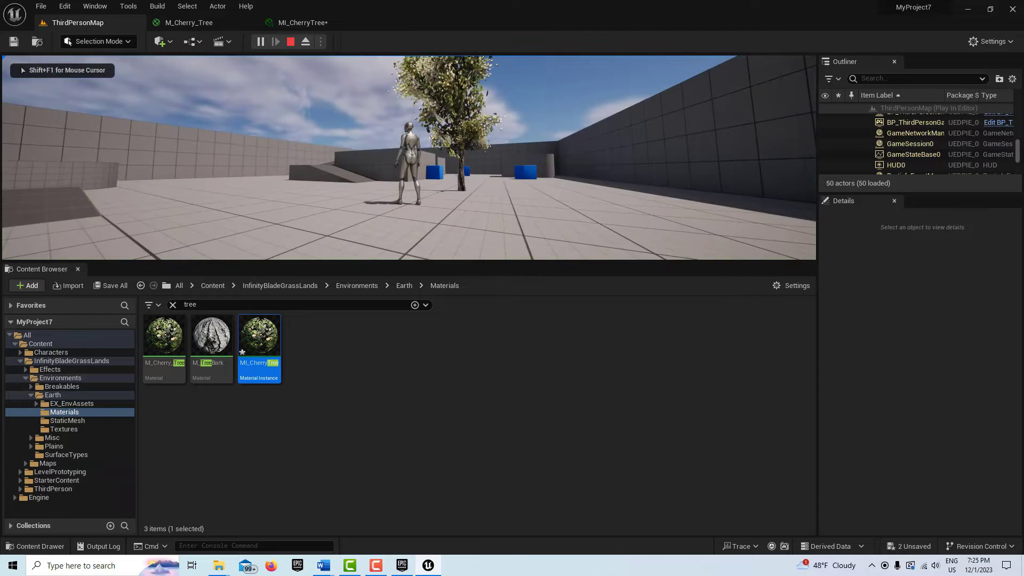
{"action": "key", "text": "w"}
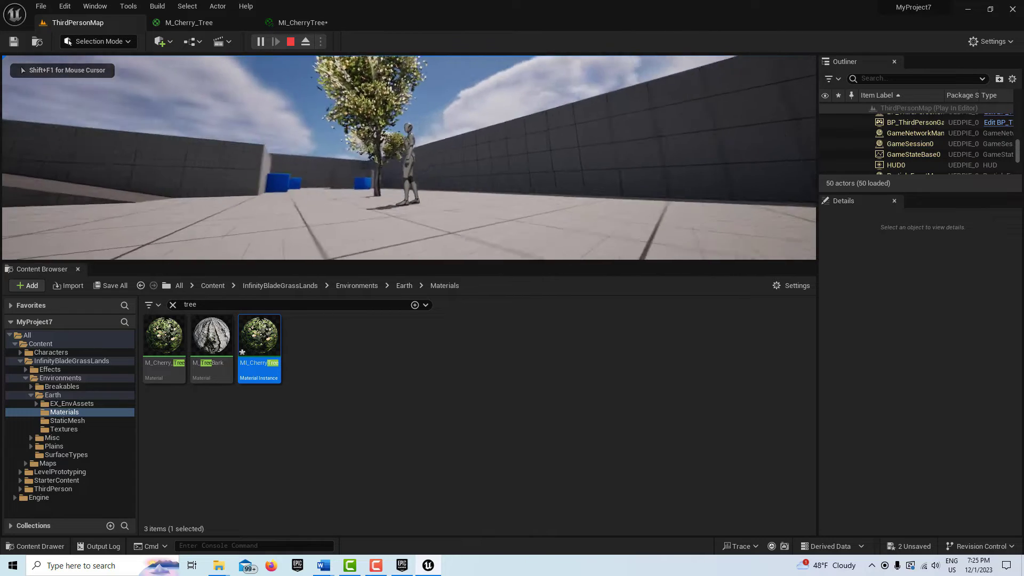
{"action": "key", "text": "w"}
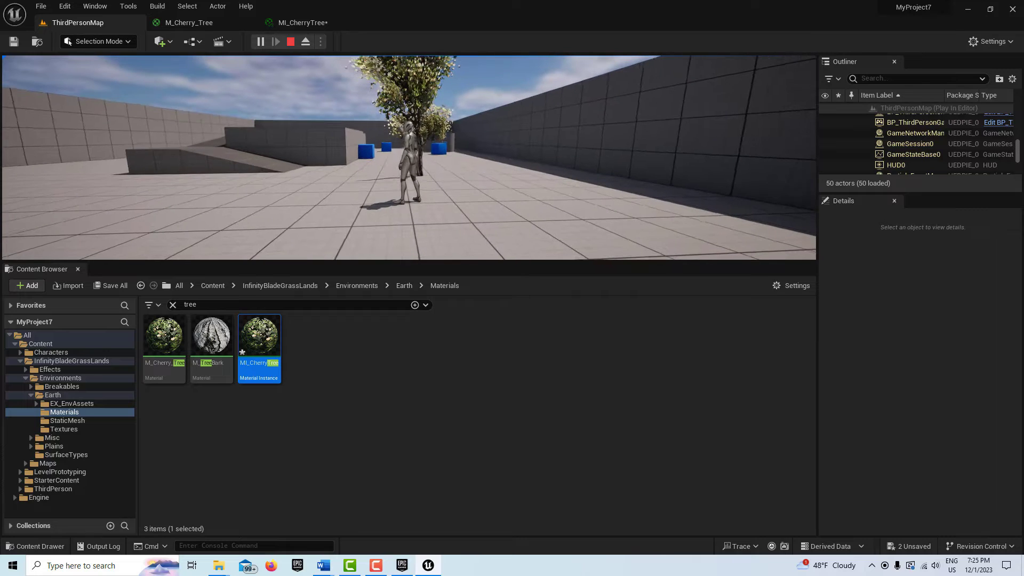
{"action": "key", "text": "Escape"}
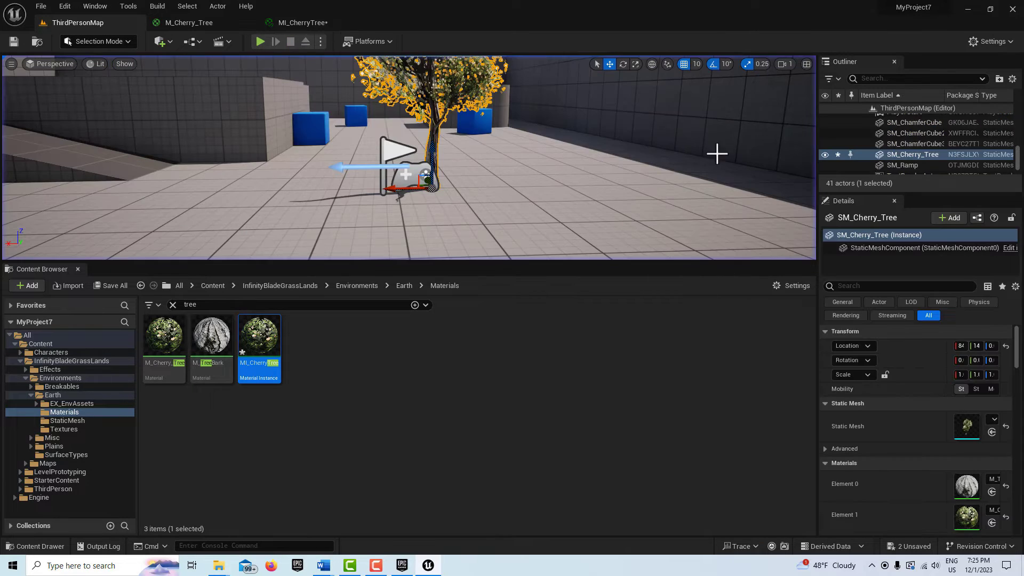
Save all unsaved project files and enlarge the level viewport by shrinking the Content Browser.
{"action": "left_click", "coordinate": [40, 6]}
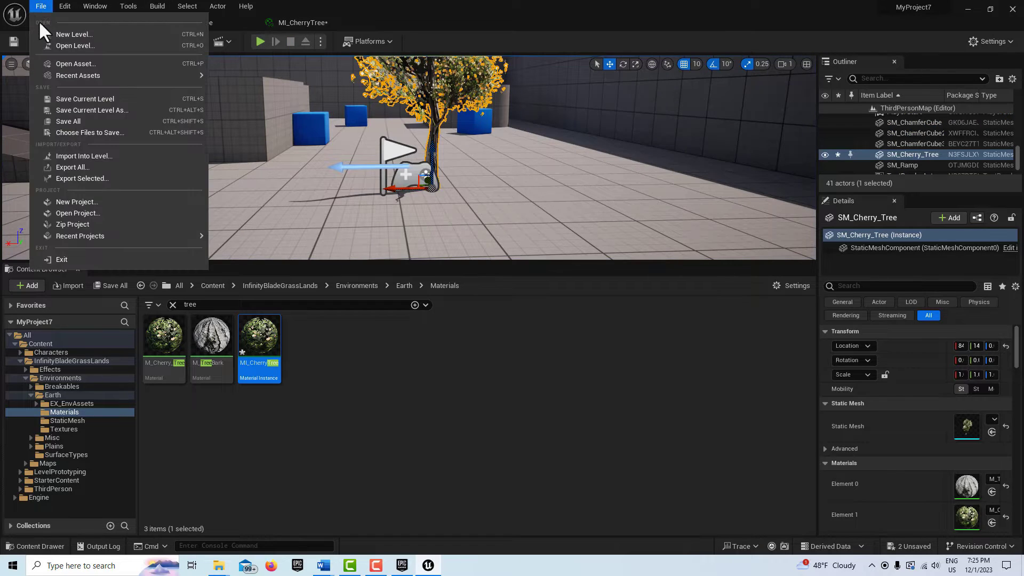
{"action": "left_click", "coordinate": [75, 121]}
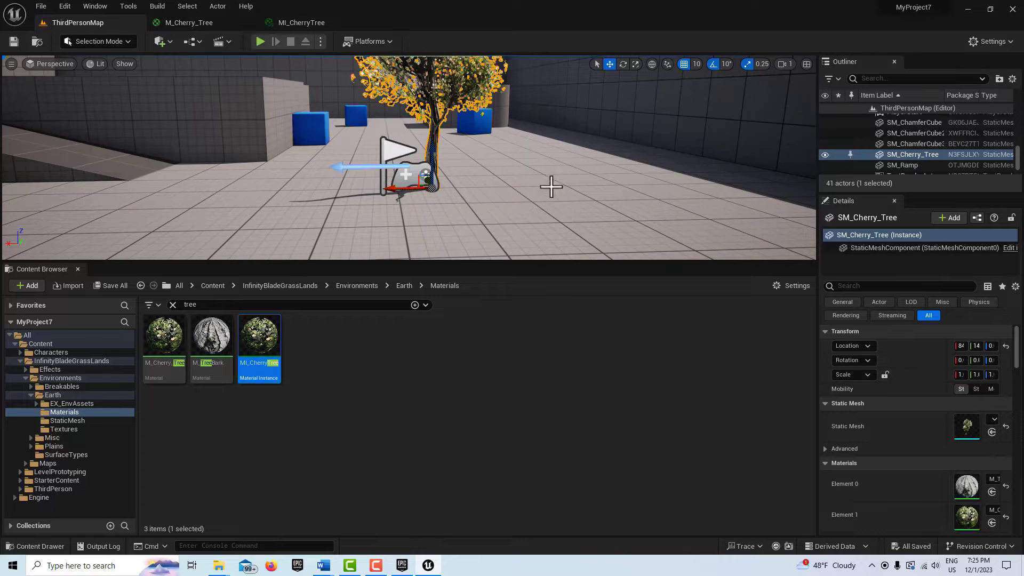
{"action": "left_click_drag", "start_coordinate": [544, 262], "coordinate": [544, 334]}
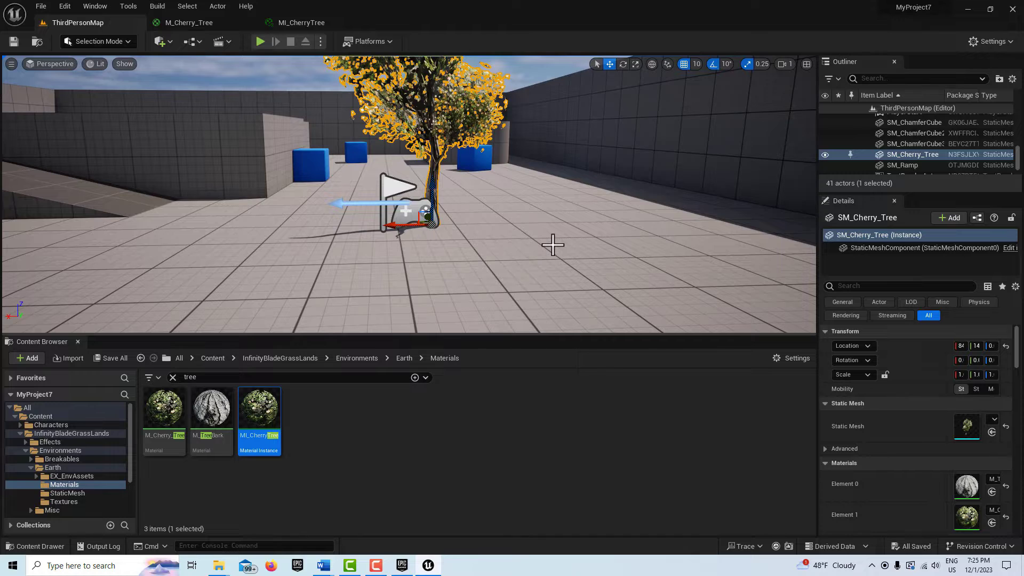
Search the project plugins for "procedural" and enable Procedural Content Generation Framework (PCG).
{"action": "left_click", "coordinate": [59, 5]}
{"action": "left_click", "coordinate": [104, 169]}
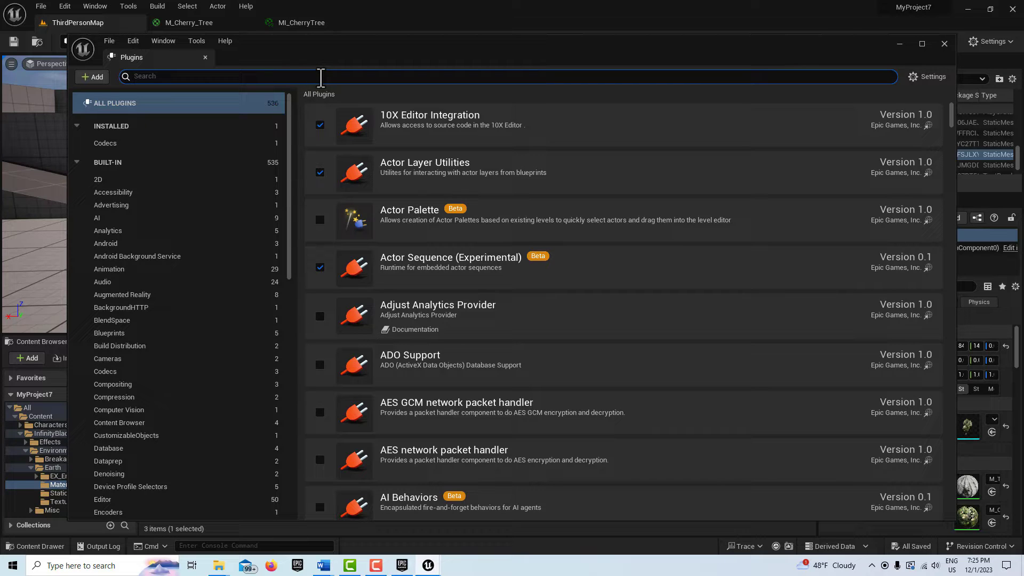
{"action": "type", "text": "procedural"}
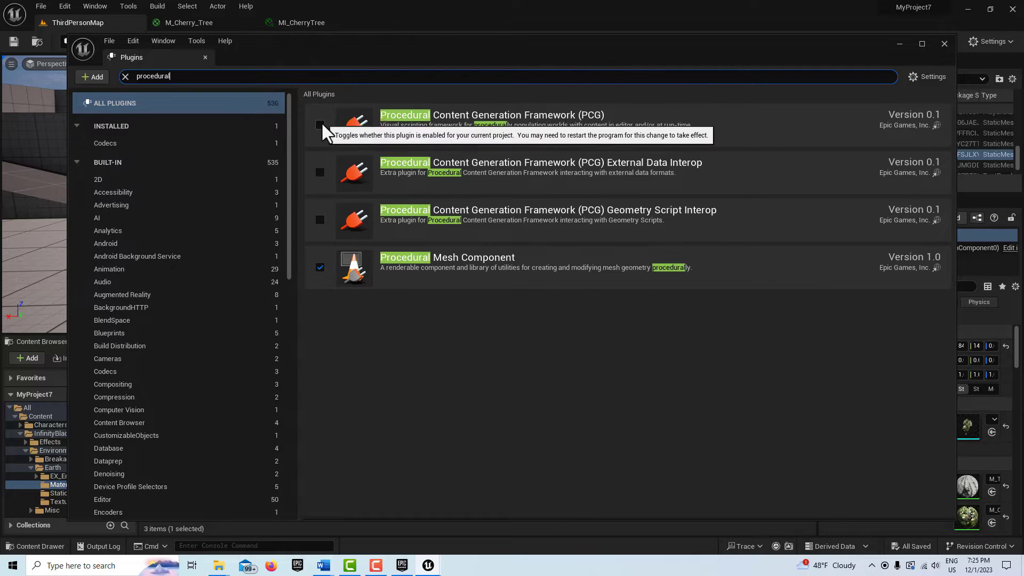
{"action": "left_click", "coordinate": [320, 124]}
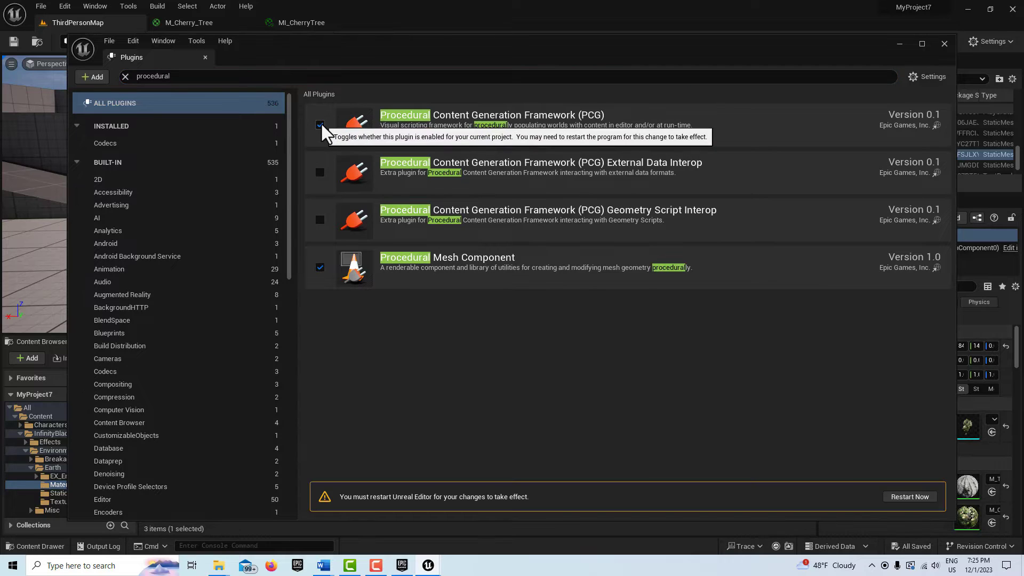
Restart the editor so that the newly enabled PCG plugin takes effect.
{"action": "left_click", "coordinate": [913, 499]}
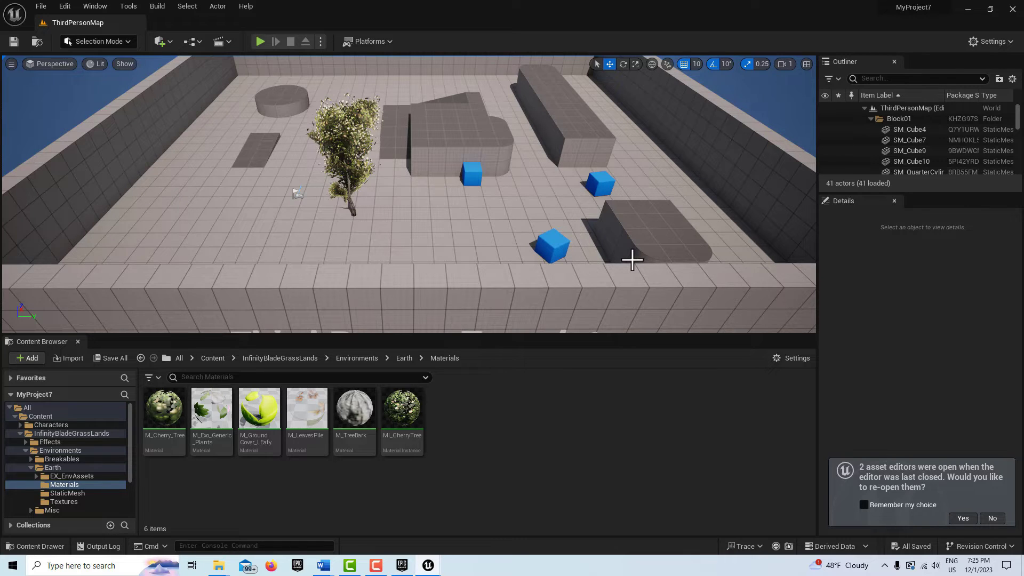
{"action": "scroll", "coordinate": [426, 200], "scroll_direction": "down", "scroll_amount": 5}
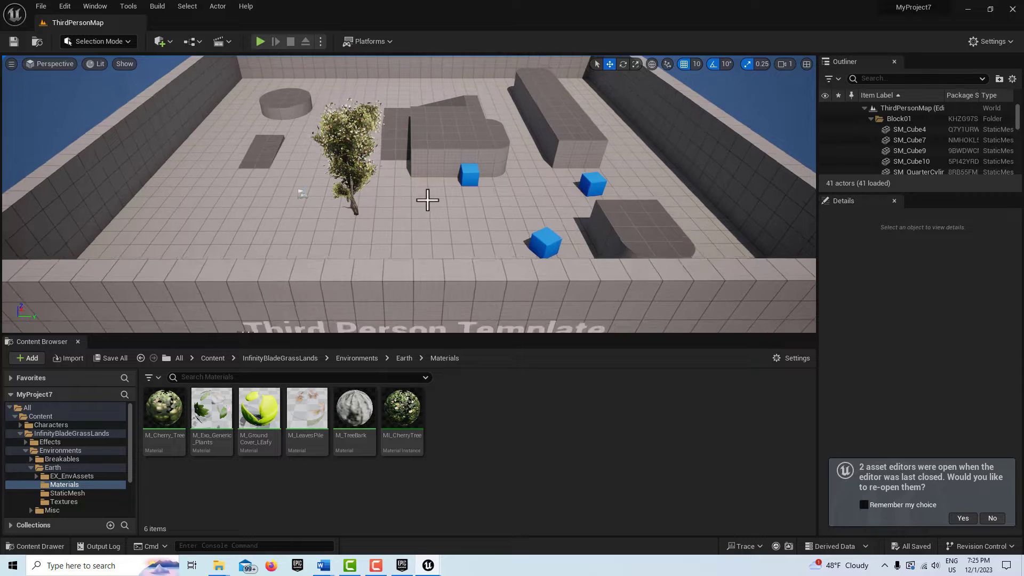
{"action": "right_click_drag", "start_coordinate": [439, 233], "coordinate": [439, 216]}
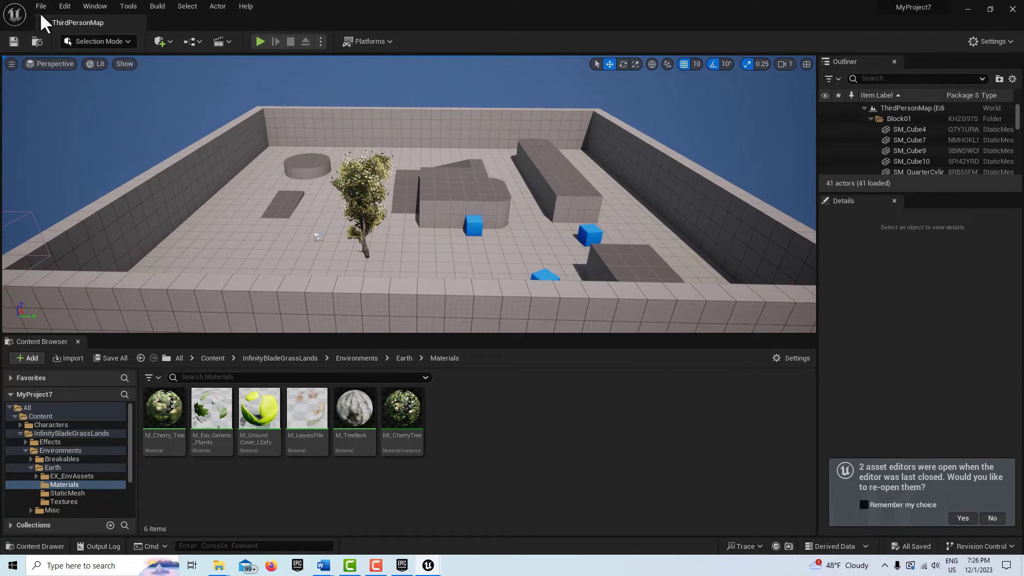
Create a new level from the Basic template.
{"action": "left_click", "coordinate": [41, 6]}
{"action": "left_click", "coordinate": [53, 33]}
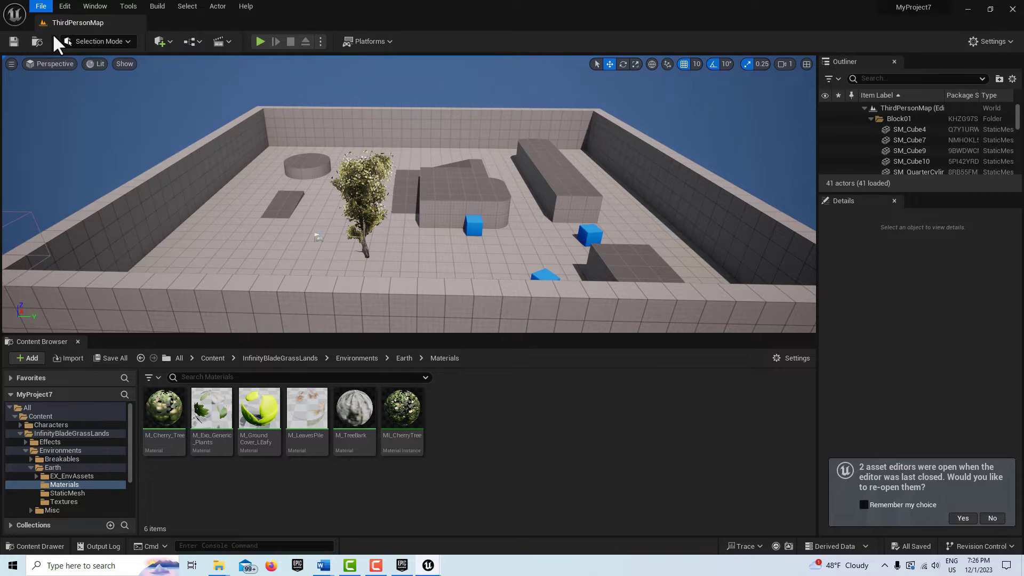
{"action": "left_click", "coordinate": [528, 210]}
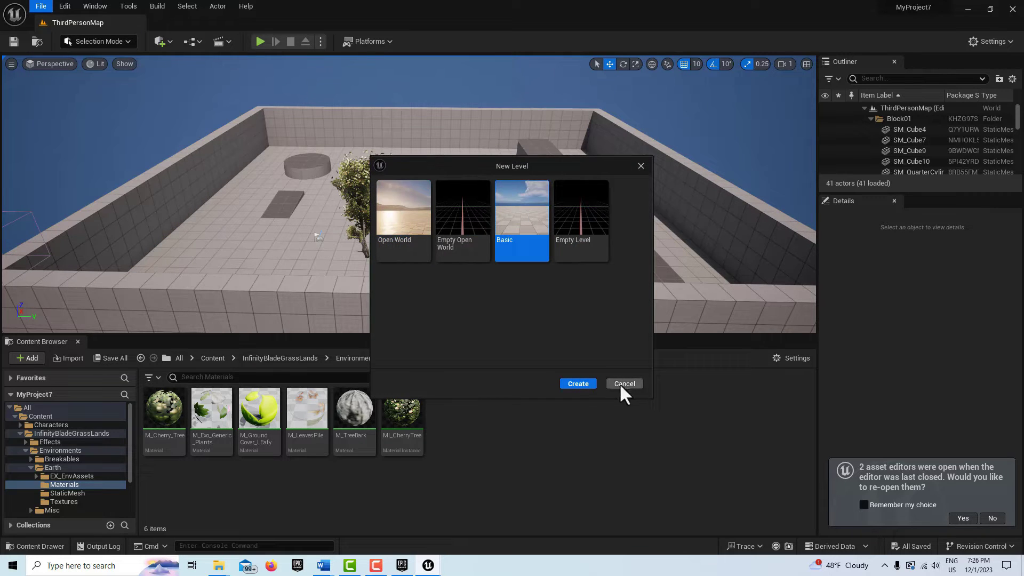
{"action": "left_click", "coordinate": [581, 386]}
Raise the PlayerStart above the ground and delete the Floor actor from the level.
{"action": "scroll", "coordinate": [528, 274], "scroll_direction": "down", "scroll_amount": 2}
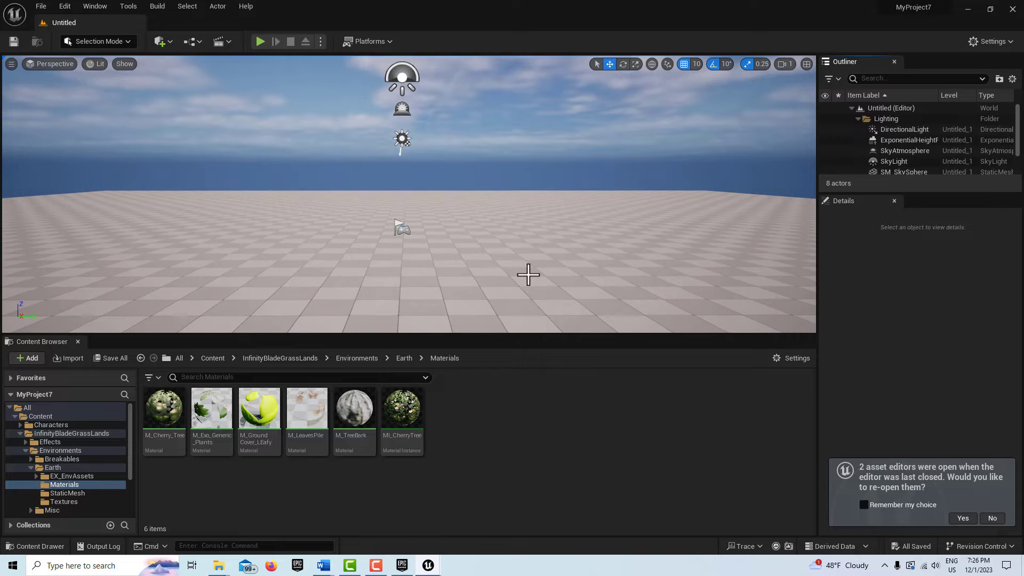
{"action": "left_click", "coordinate": [399, 229]}
{"action": "left_click_drag", "start_coordinate": [402, 207], "coordinate": [404, 175]}
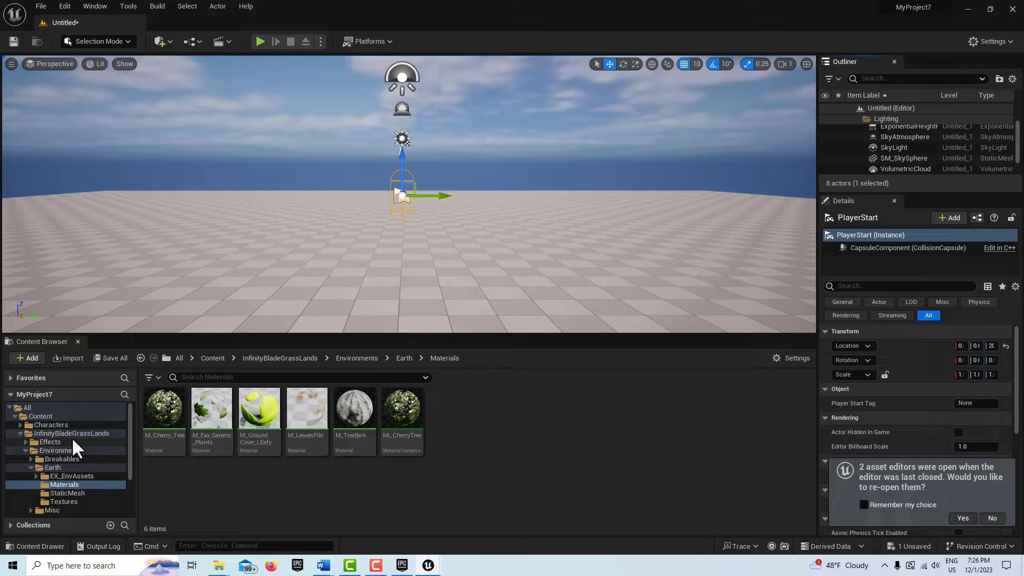
{"action": "left_click", "coordinate": [517, 283]}
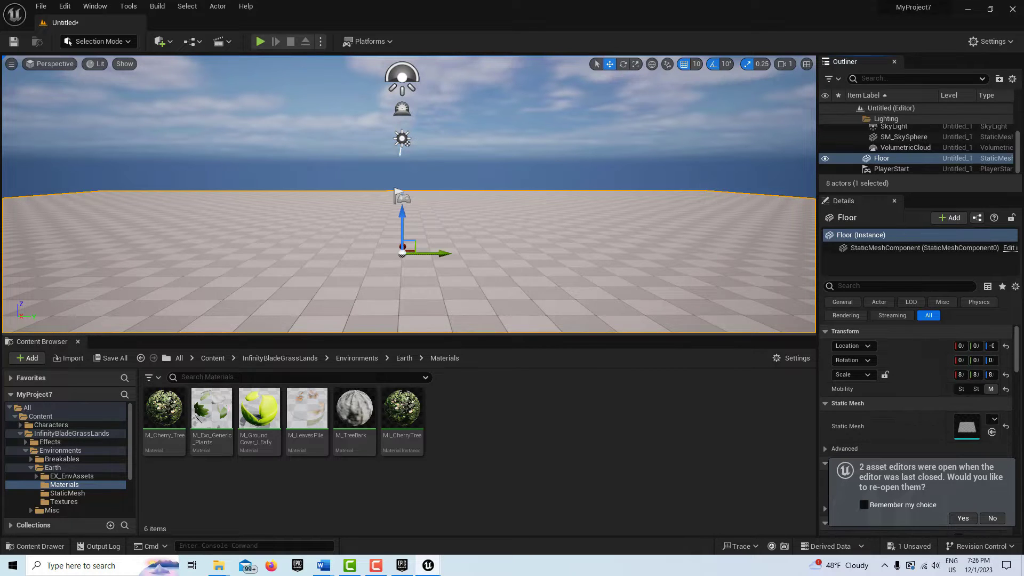
{"action": "left_click_drag", "start_coordinate": [516, 283], "coordinate": [518, 278]}
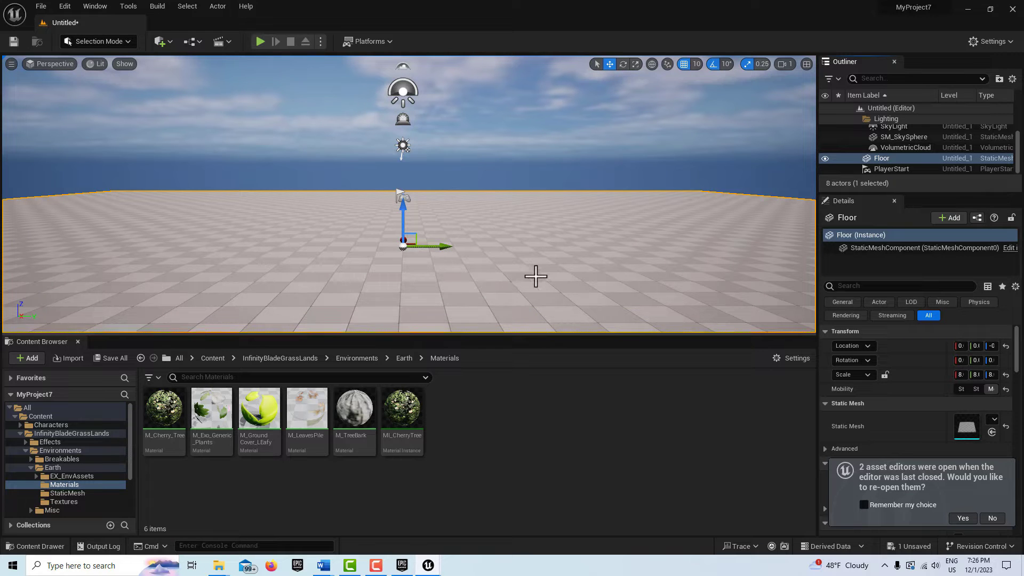
{"action": "key", "text": "Delete"}
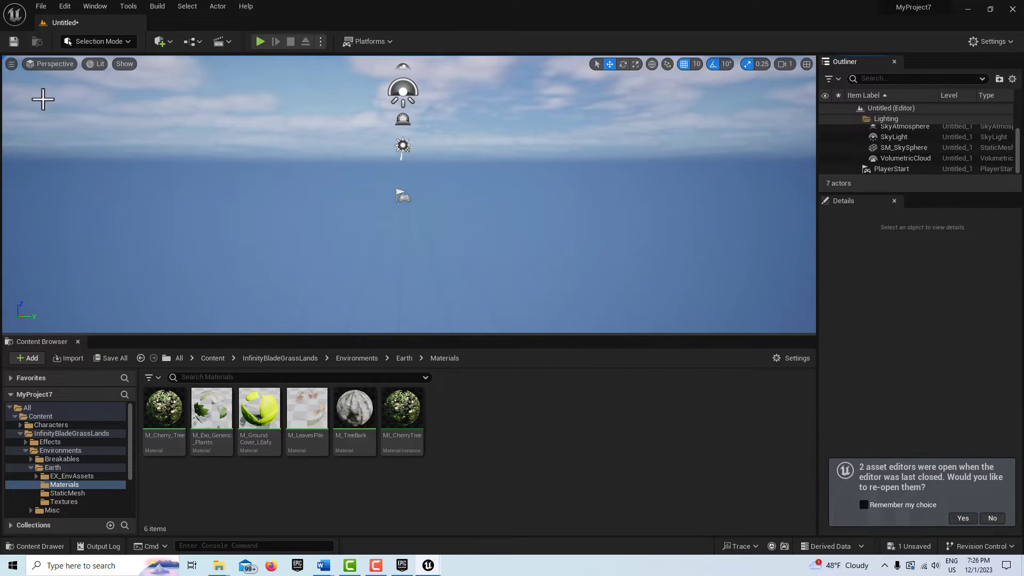
Create a new landscape with the default settings in Landscape mode and return to Selection mode.
{"action": "left_click", "coordinate": [128, 42]}
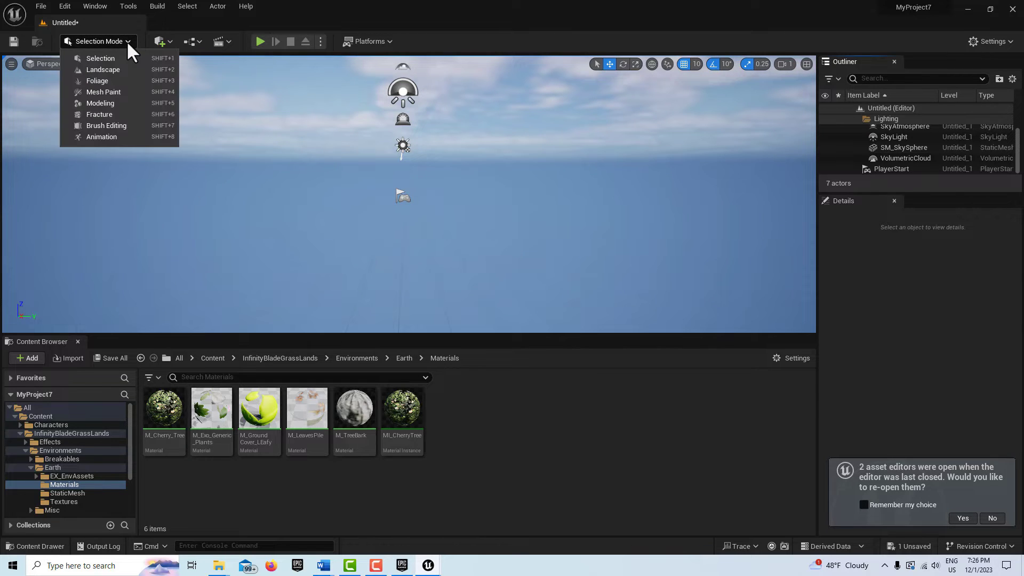
{"action": "left_click", "coordinate": [117, 68]}
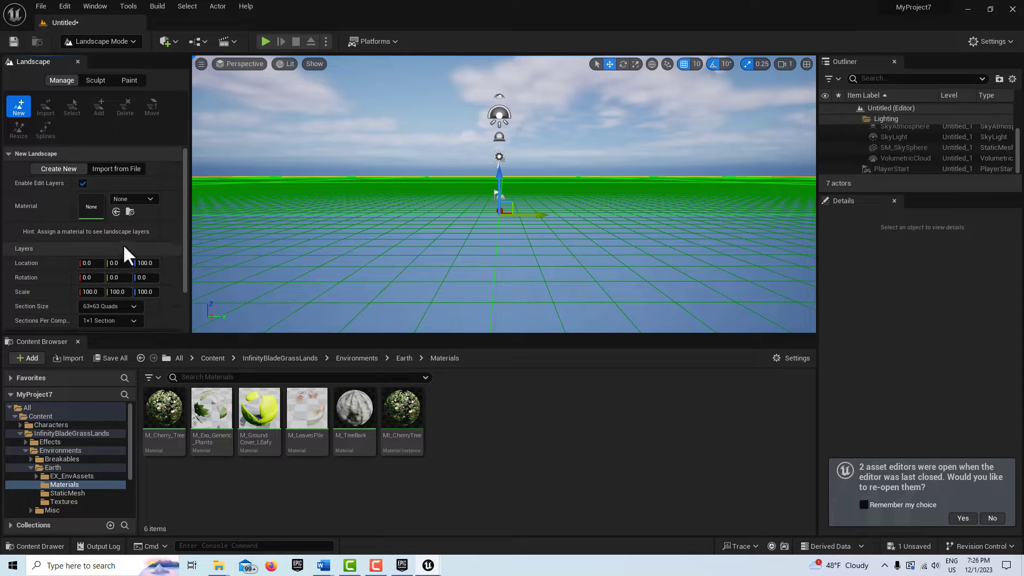
{"action": "scroll", "coordinate": [123, 251], "scroll_direction": "down", "scroll_amount": 2}
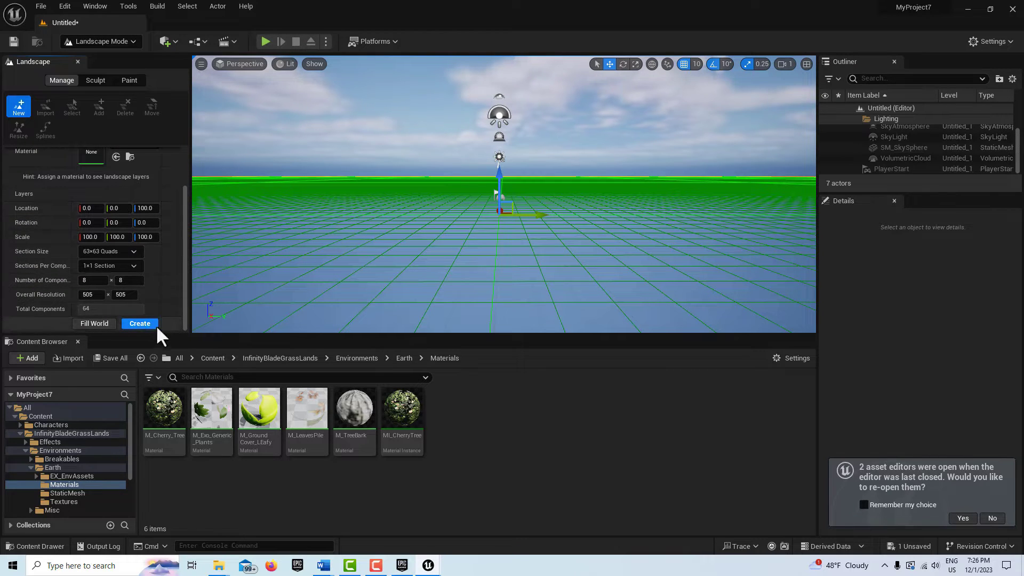
{"action": "left_click", "coordinate": [139, 323]}
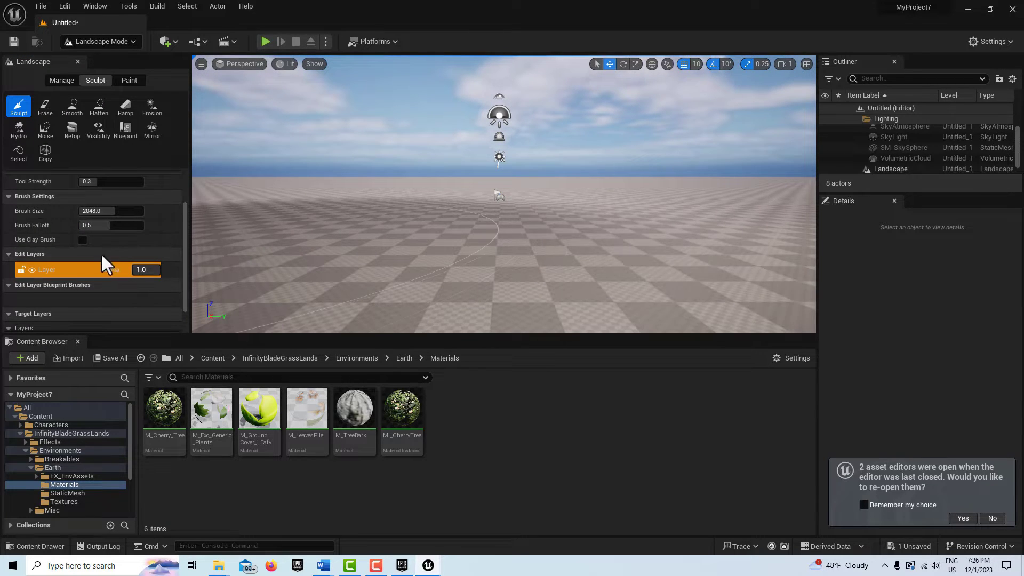
{"action": "left_click", "coordinate": [130, 44]}
{"action": "left_click", "coordinate": [109, 61]}
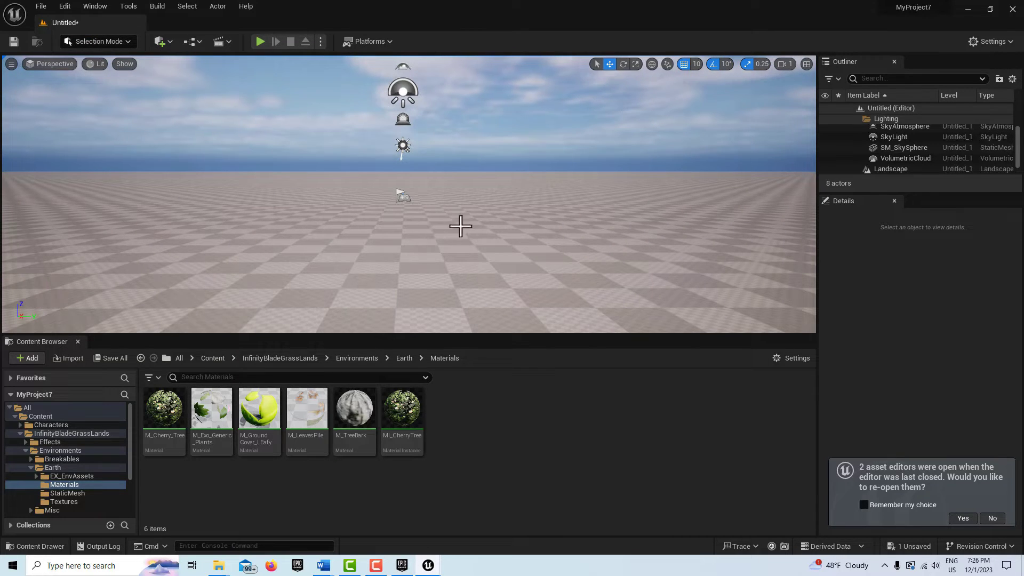
Raise the PlayerStart so that it stands above the new landscape.
{"action": "left_click", "coordinate": [399, 190]}
{"action": "left_click_drag", "start_coordinate": [403, 178], "coordinate": [402, 158]}
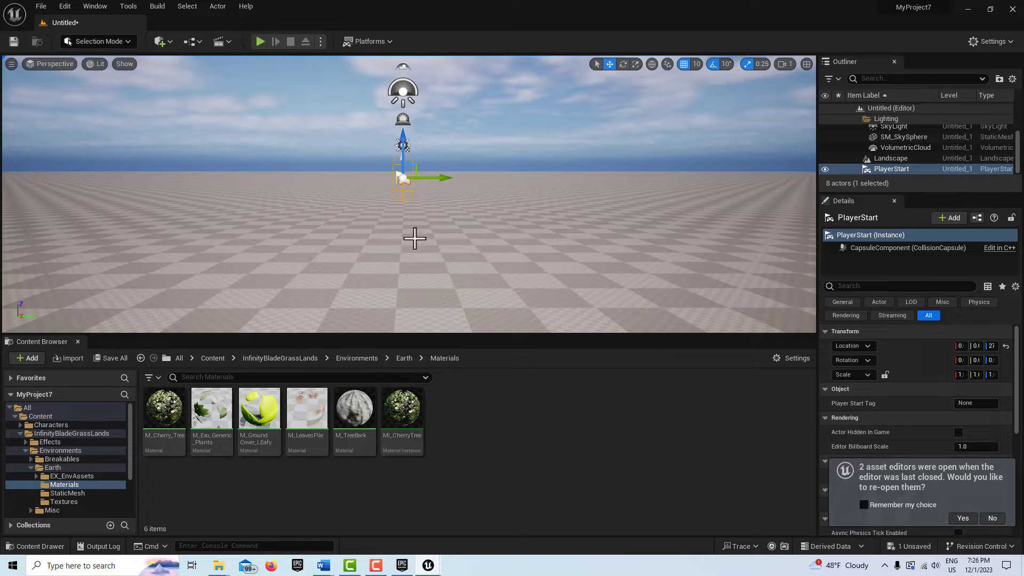
{"action": "mouse_move", "coordinate": [434, 228]}
{"action": "right_mouse_down"}
{"action": "mouse_move", "coordinate": [432, 213]}
{"action": "mouse_move", "coordinate": [431, 227]}
{"action": "right_mouse_up"}
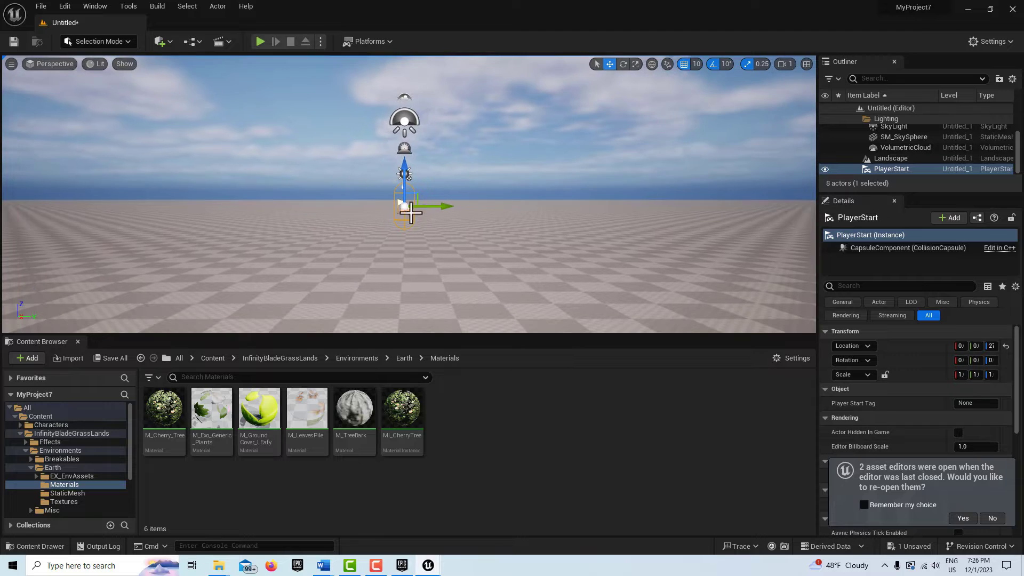
Create a PCG Graph asset in the Materials folder, keep its default name, and open it.
{"action": "right_click", "coordinate": [500, 409]}
{"action": "mouse_move", "coordinate": [526, 490]}
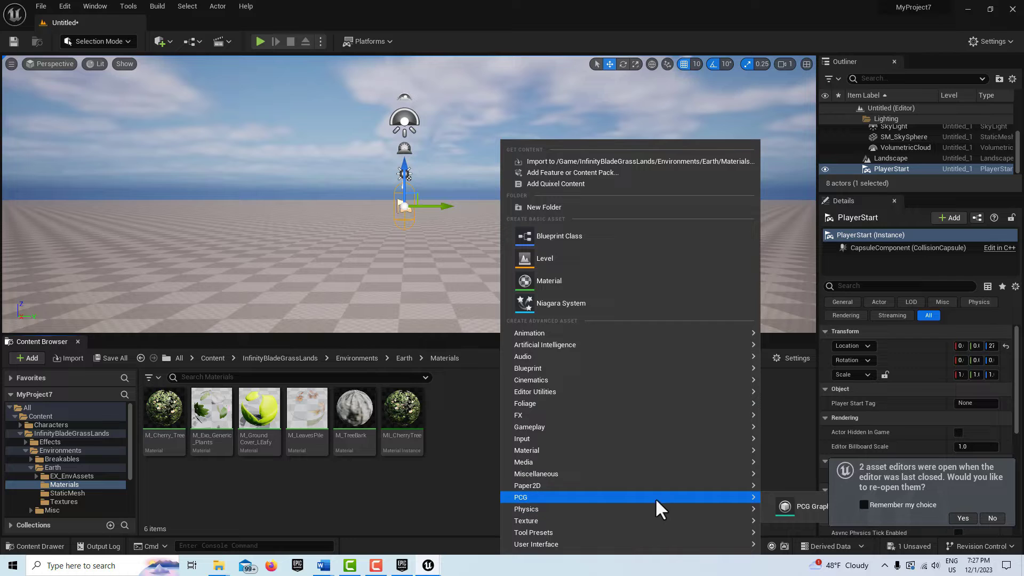
{"action": "left_click", "coordinate": [793, 498]}
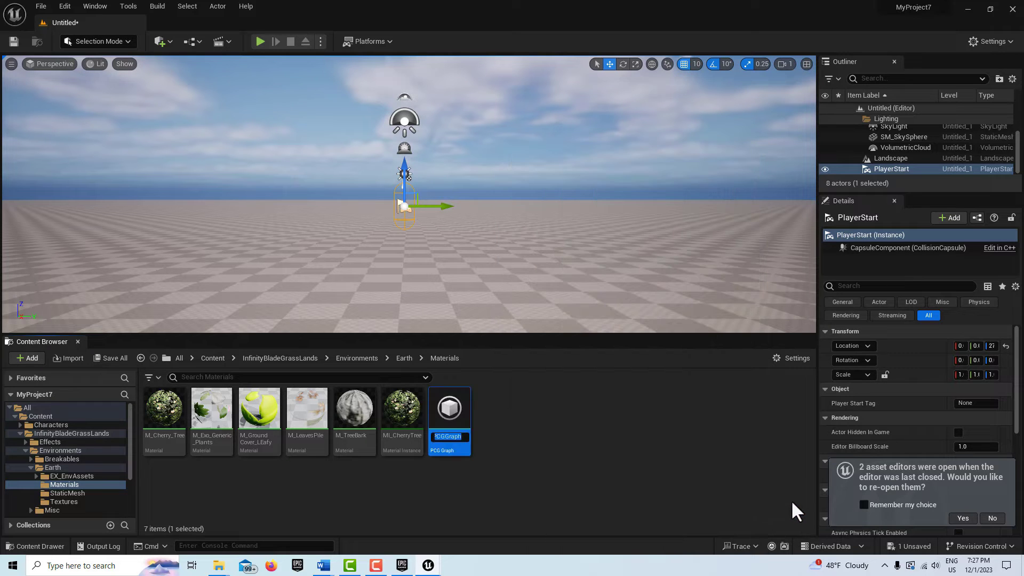
{"action": "key", "text": "Return"}
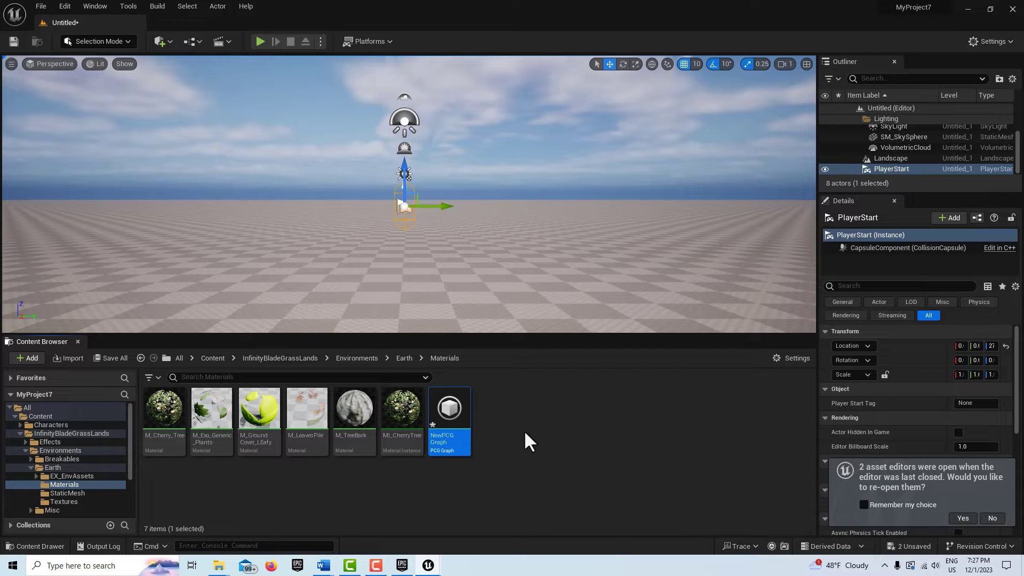
{"action": "double_click", "coordinate": [456, 413]}
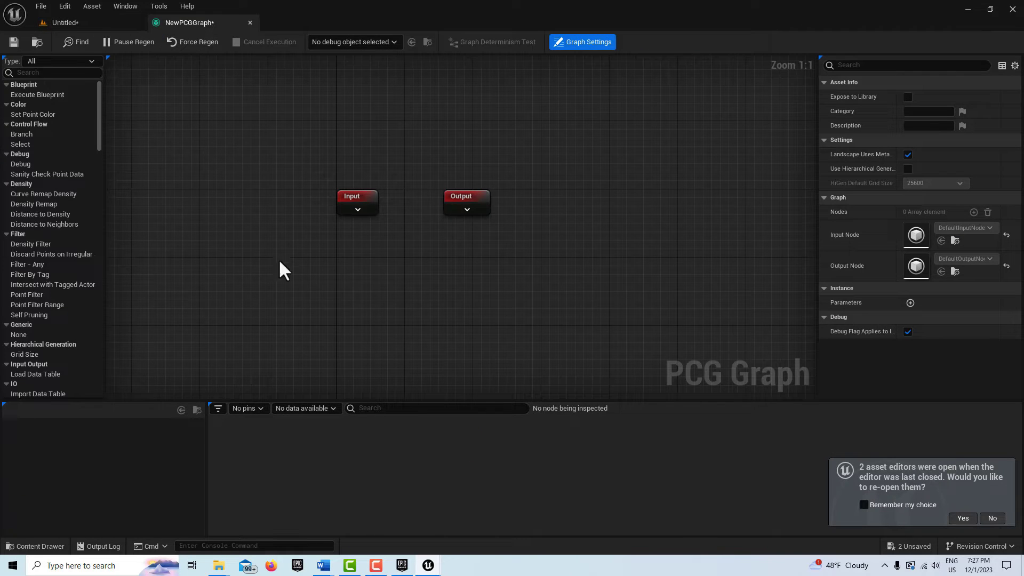
Move the Input and Output nodes apart in the graph and expand the Input node's pins.
{"action": "left_click_drag", "start_coordinate": [456, 202], "coordinate": [639, 193]}
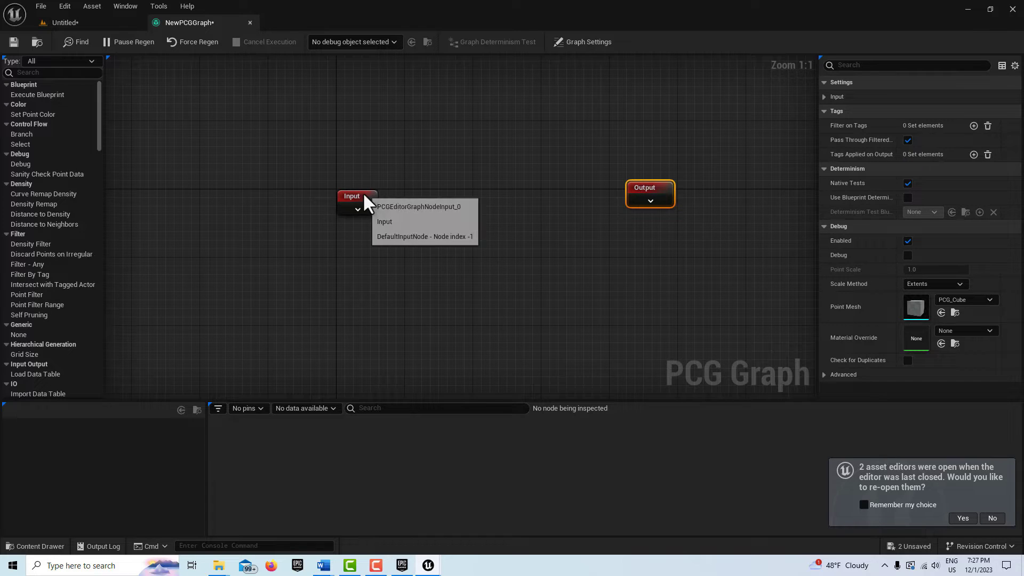
{"action": "left_click_drag", "start_coordinate": [363, 192], "coordinate": [285, 195]}
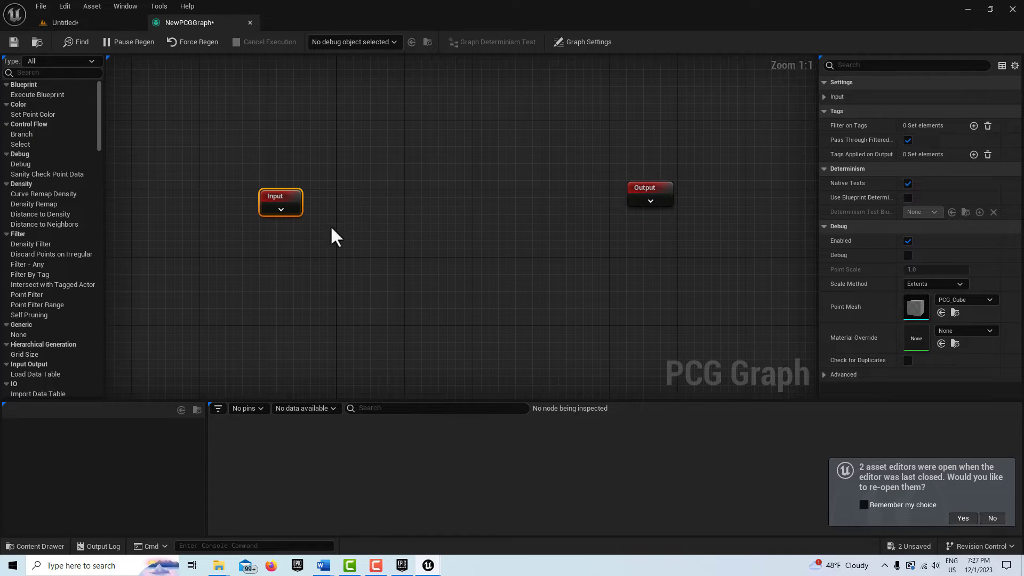
{"action": "left_click", "coordinate": [283, 211]}
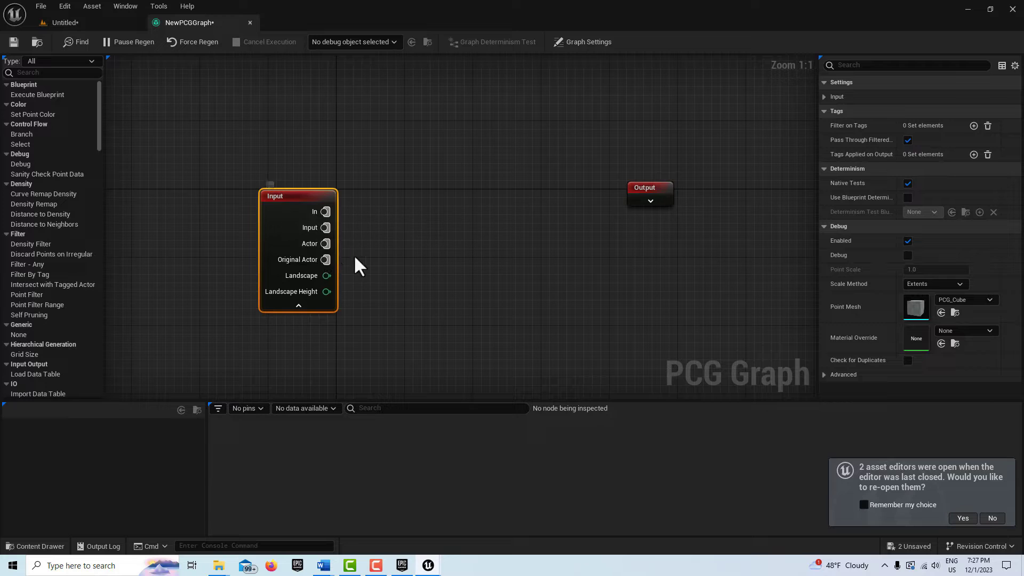
Add a Surface Sampler node whose Surface input is fed by the Input node's Landscape pin.
{"action": "left_click_drag", "start_coordinate": [326, 275], "coordinate": [379, 232]}
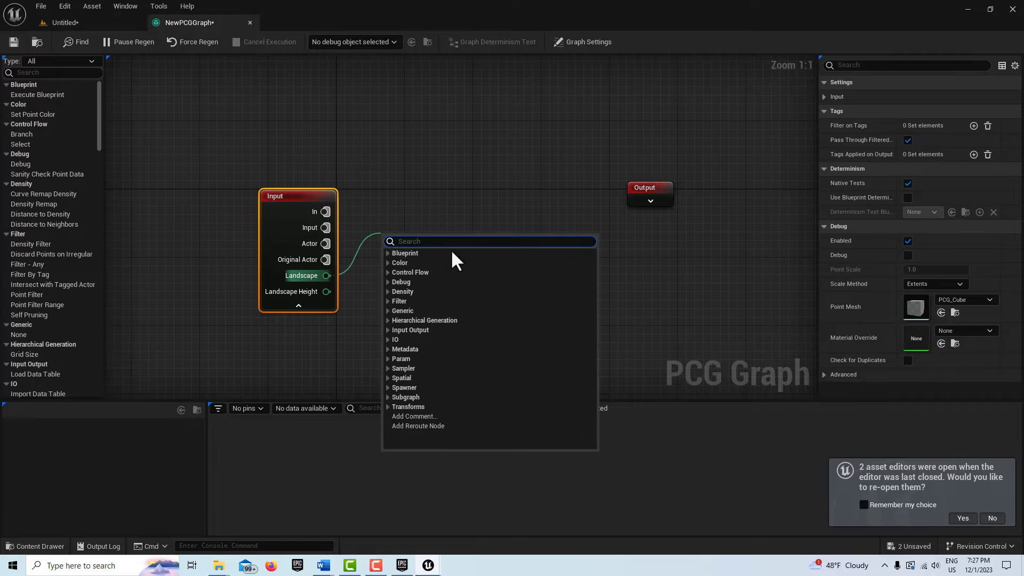
{"action": "type", "text": "sur"}
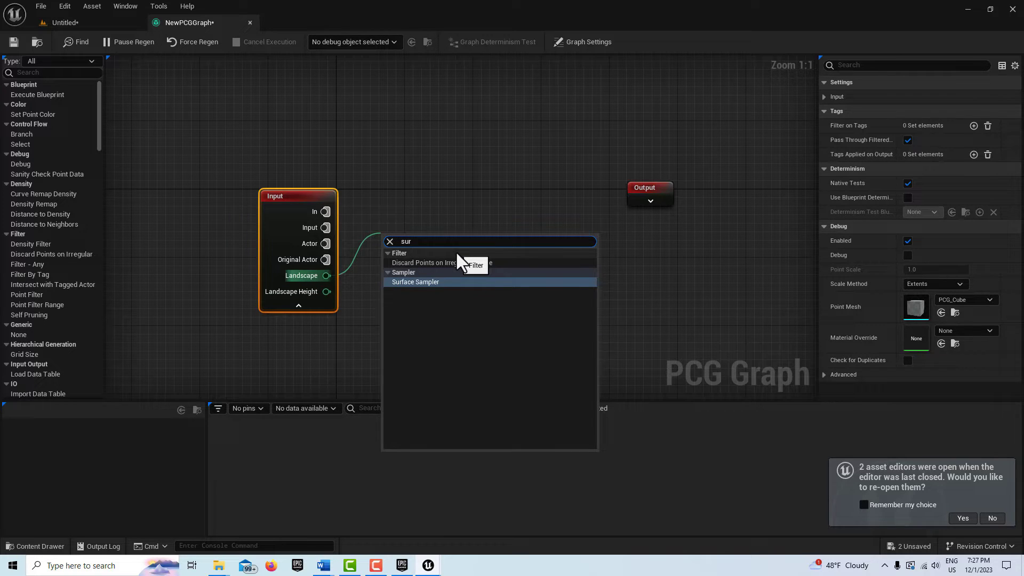
{"action": "key", "text": "Return"}
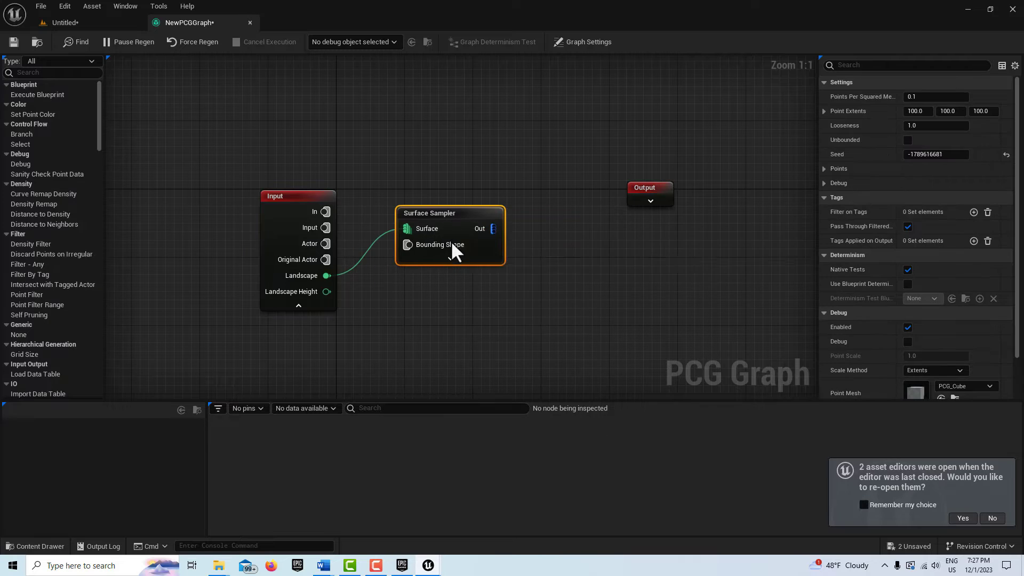
Expand the Surface Sampler's pins, move the Output node farther away from it, and select the sampler.
{"action": "left_click", "coordinate": [450, 259]}
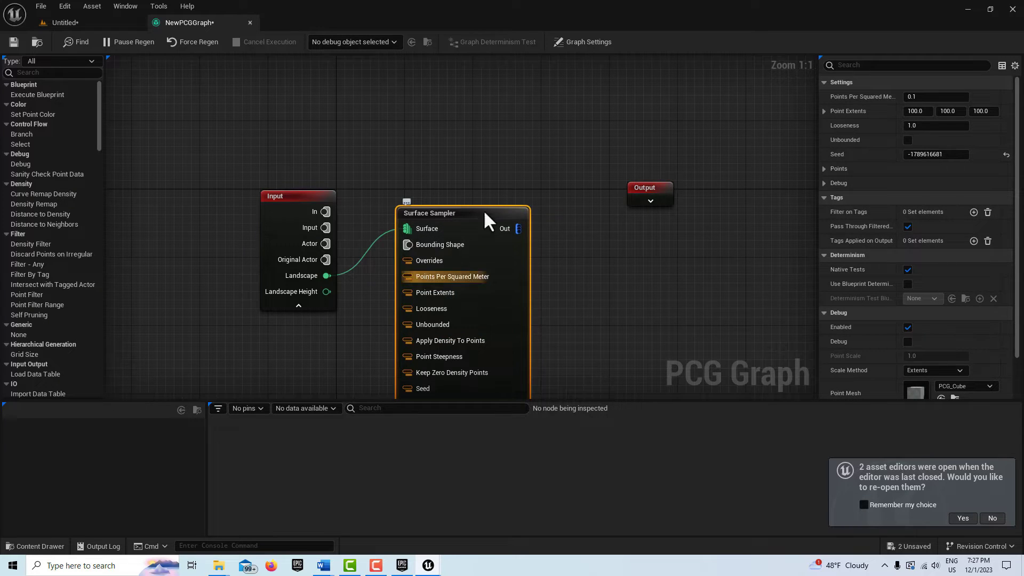
{"action": "right_click_drag", "start_coordinate": [622, 347], "coordinate": [525, 330]}
{"action": "left_click_drag", "start_coordinate": [554, 182], "coordinate": [674, 190]}
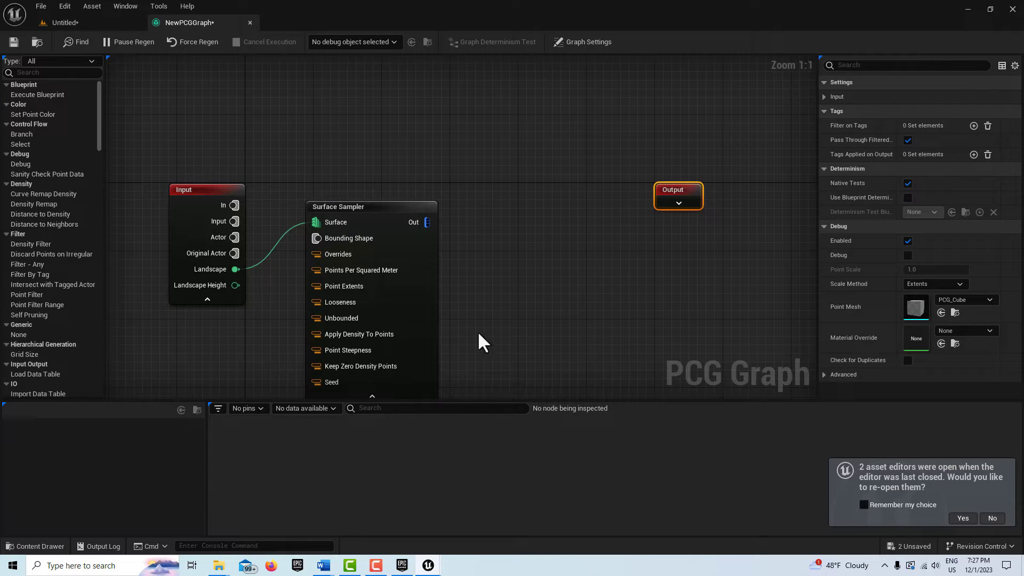
{"action": "left_click", "coordinate": [413, 278]}
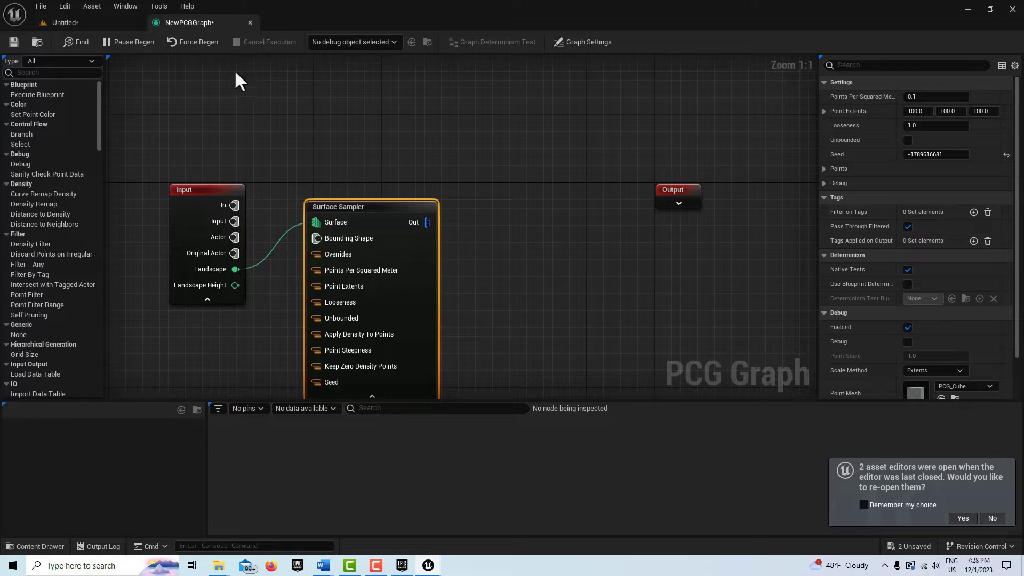
Place the NewPCGGraph asset on the landscape in the untitled level.
{"action": "left_click", "coordinate": [99, 26]}
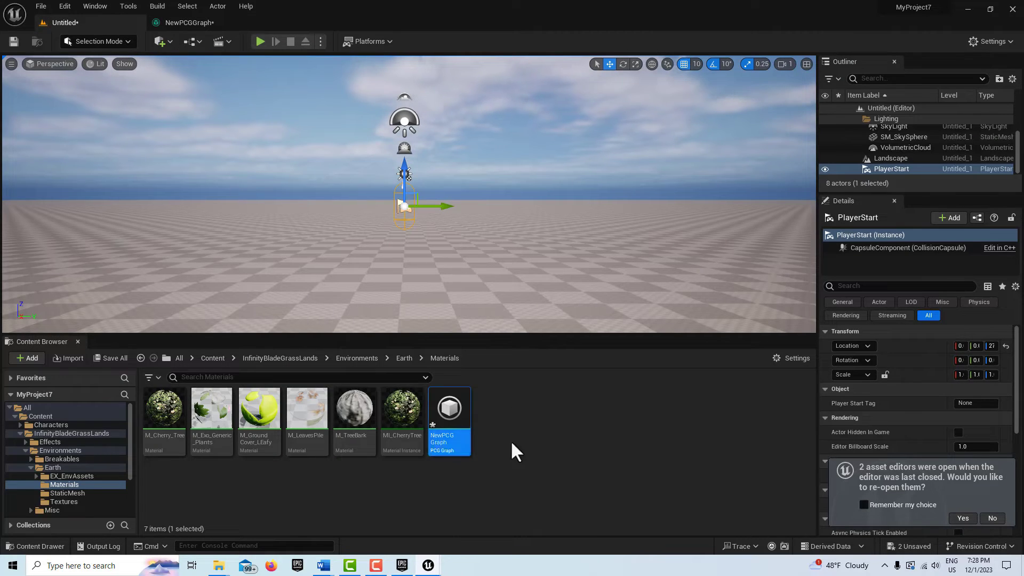
{"action": "left_click_drag", "start_coordinate": [450, 425], "coordinate": [533, 302]}
{"action": "scroll", "coordinate": [533, 301], "scroll_direction": "down", "scroll_amount": 2}
{"action": "scroll", "coordinate": [531, 290], "scroll_direction": "up", "scroll_amount": 1}
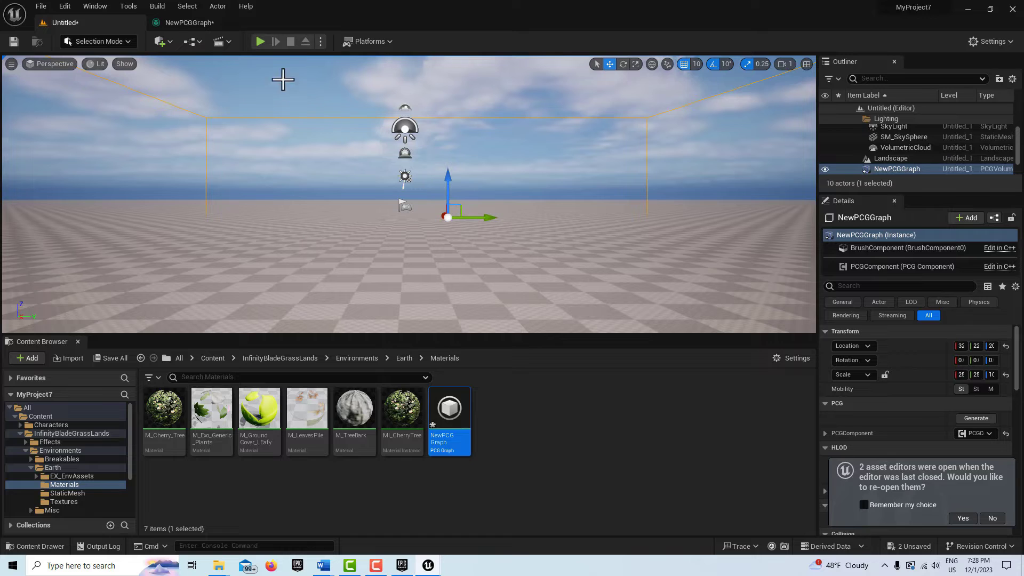
Enable Debug on the Surface Sampler node and examine its sampled points from above in the level.
{"action": "left_click", "coordinate": [183, 21]}
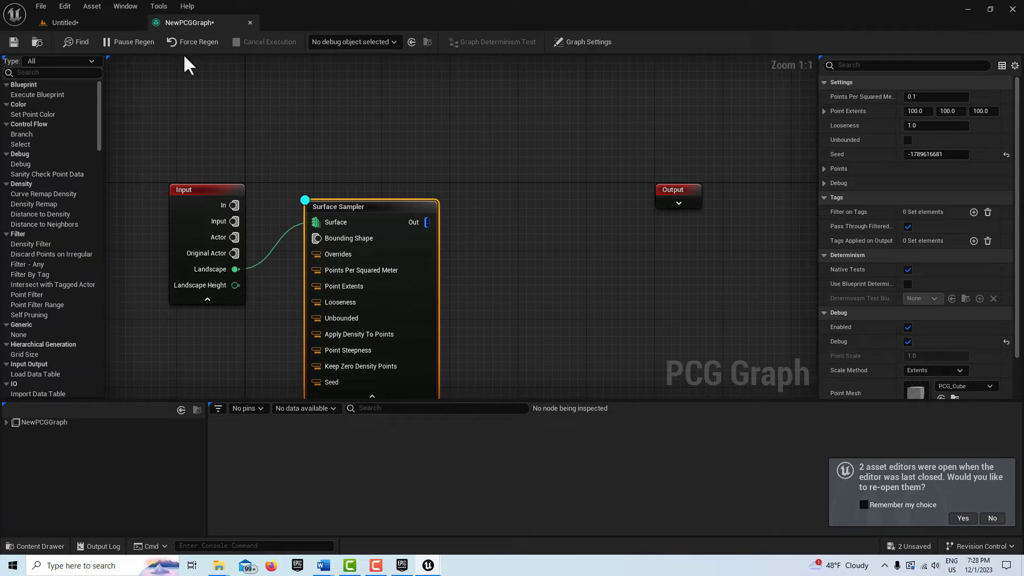
{"action": "left_click", "coordinate": [105, 24]}
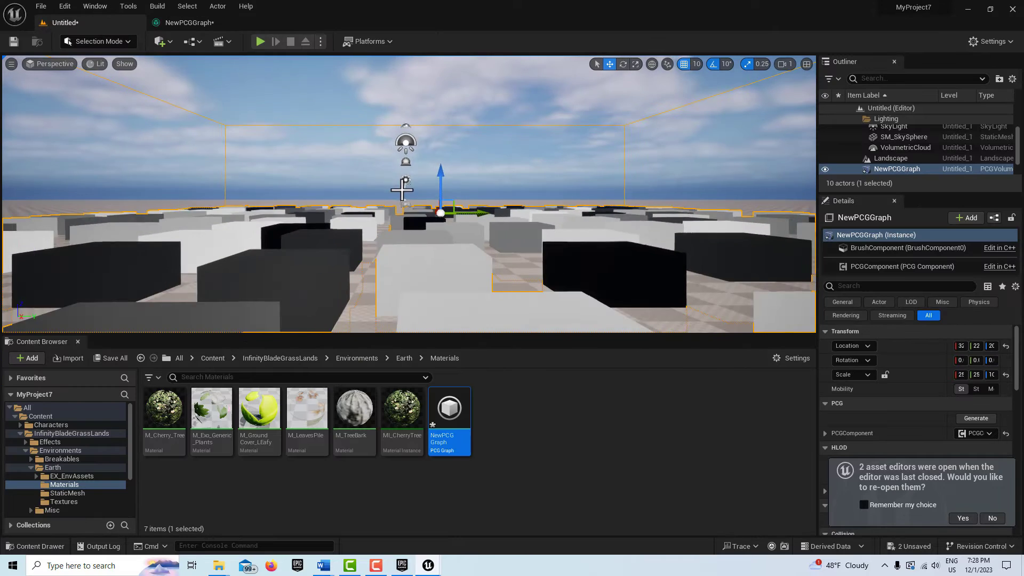
{"action": "mouse_move", "coordinate": [404, 187]}
{"action": "right_mouse_down"}
{"action": "mouse_move", "coordinate": [406, 205]}
{"action": "mouse_move", "coordinate": [409, 117]}
{"action": "mouse_move", "coordinate": [412, 192]}
{"action": "right_mouse_up"}
{"action": "scroll", "coordinate": [411, 175], "scroll_direction": "down", "scroll_amount": 5}
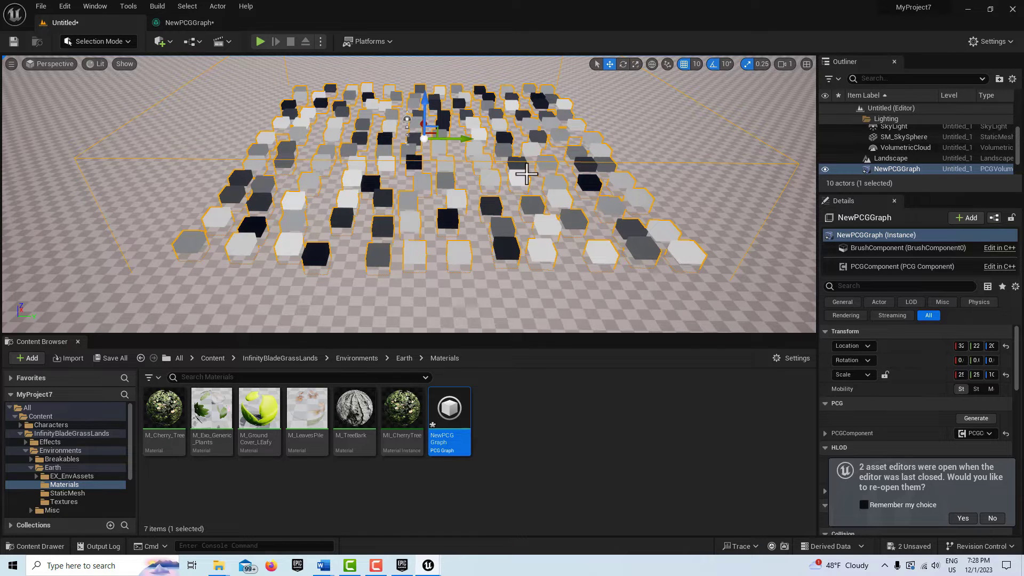
Undock the NewPCGGraph editor into a floating window over the level and widen it so the Surface Sampler settings are readable.
{"action": "scroll", "coordinate": [526, 184], "scroll_direction": "down", "scroll_amount": 1}
{"action": "middle_click_drag", "start_coordinate": [525, 181], "coordinate": [455, 170]}
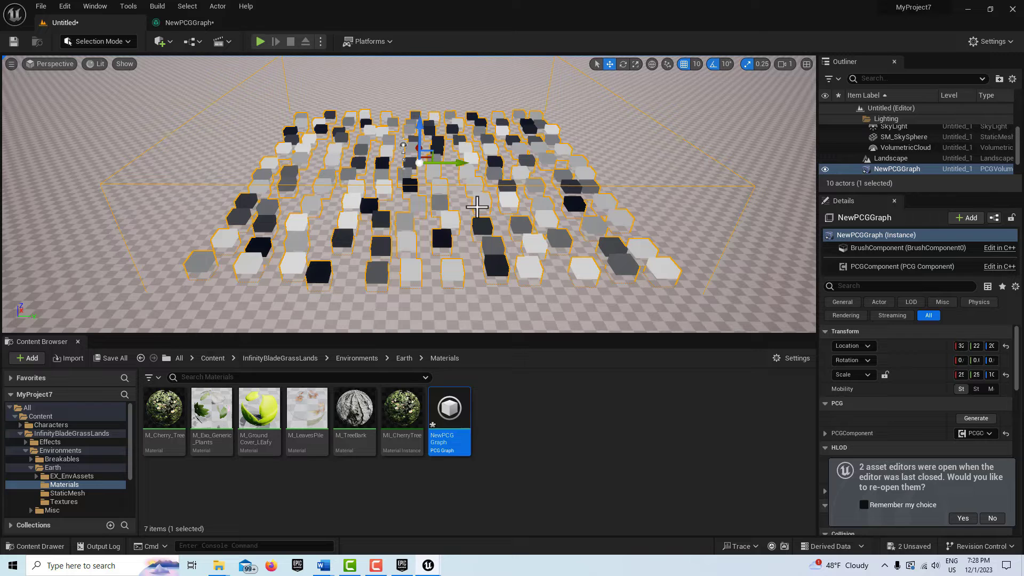
{"action": "left_click", "coordinate": [203, 24]}
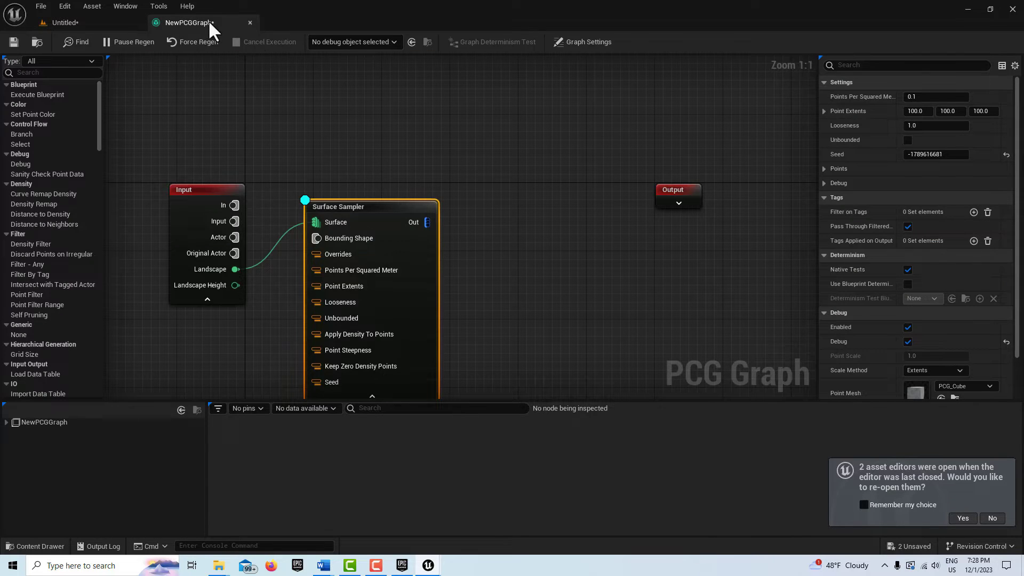
{"action": "left_click_drag", "start_coordinate": [219, 17], "coordinate": [388, 141]}
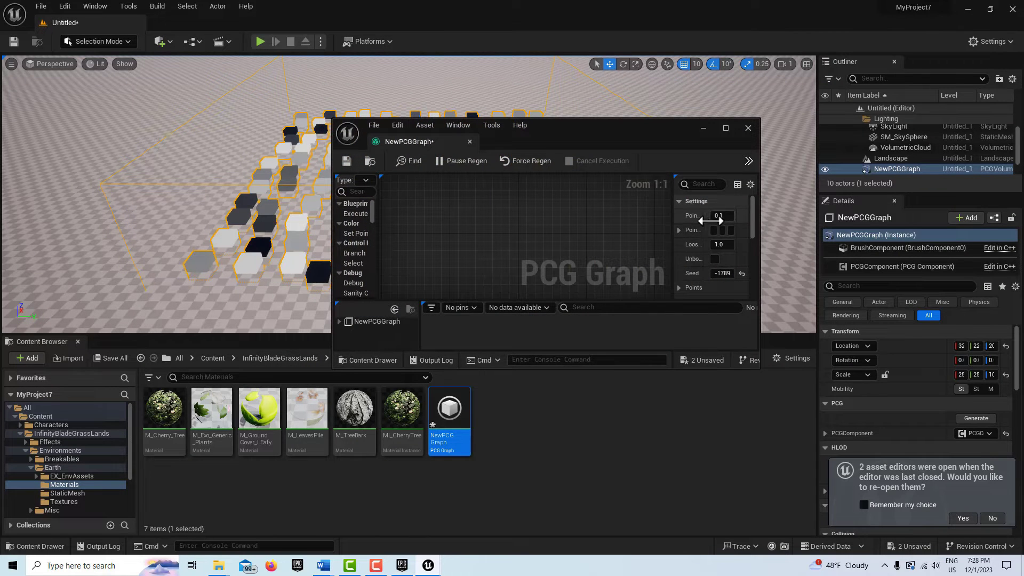
{"action": "left_click_drag", "start_coordinate": [760, 237], "coordinate": [880, 238]}
Lower the Surface Sampler's Points Per Squared Meter to 0.05, and then reduce it further to 0.02.
{"action": "left_click", "coordinate": [833, 218]}
{"action": "type", "text": "0.05"}
{"action": "key", "text": "Return"}
{"action": "left_click_drag", "start_coordinate": [653, 139], "coordinate": [683, 216]}
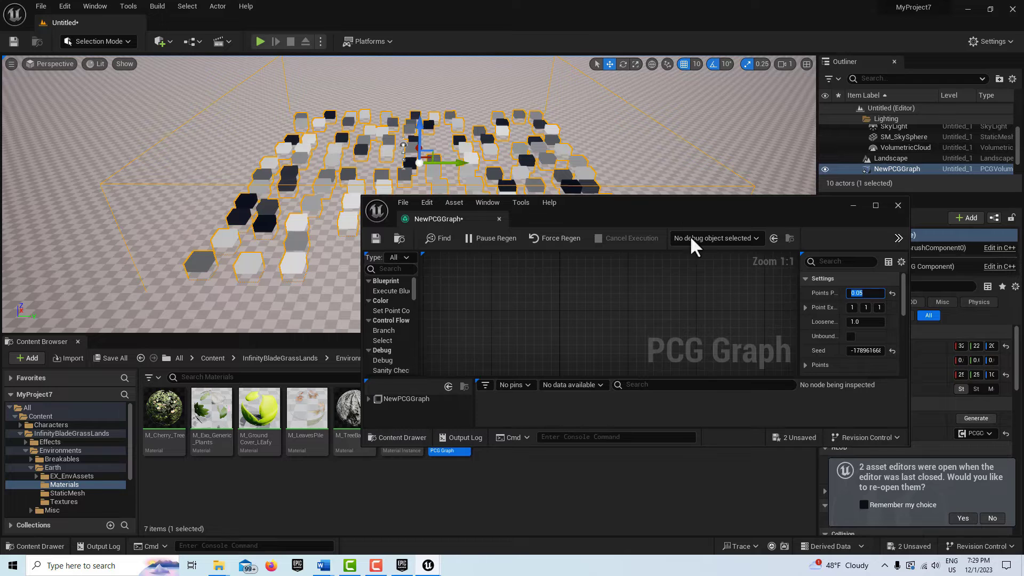
{"action": "type", "text": "0.02"}
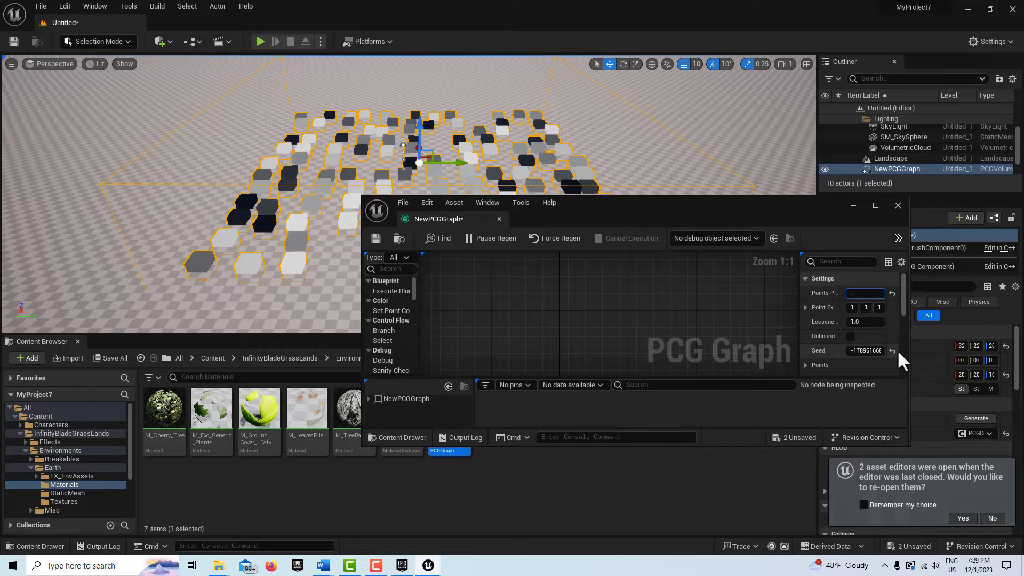
{"action": "key", "text": "Return"}
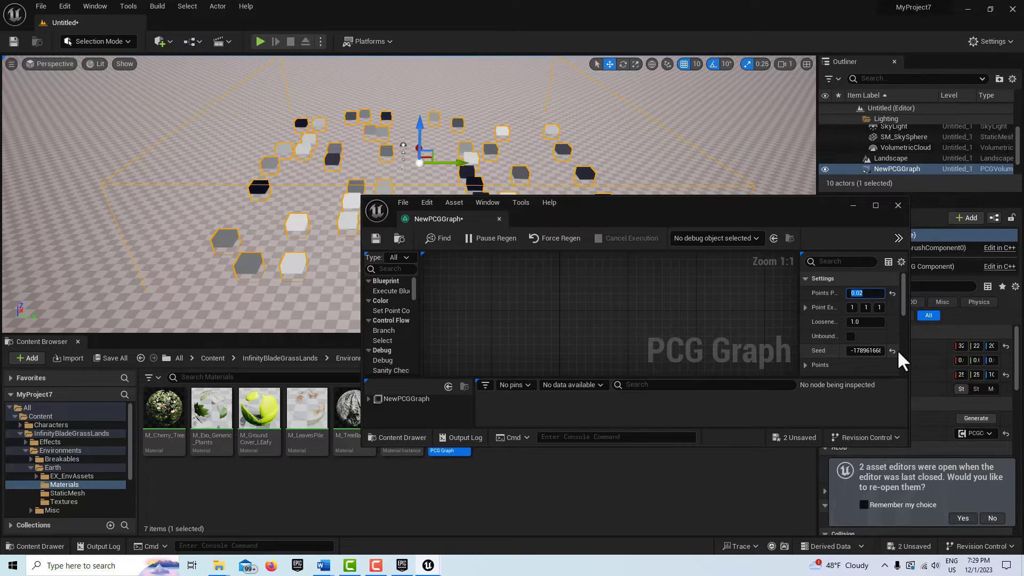
Minimize the floating graph editor to inspect the sampled points in the level, and dock the reopened NewPCGGraph editor beside the level.
{"action": "left_click", "coordinate": [853, 205]}
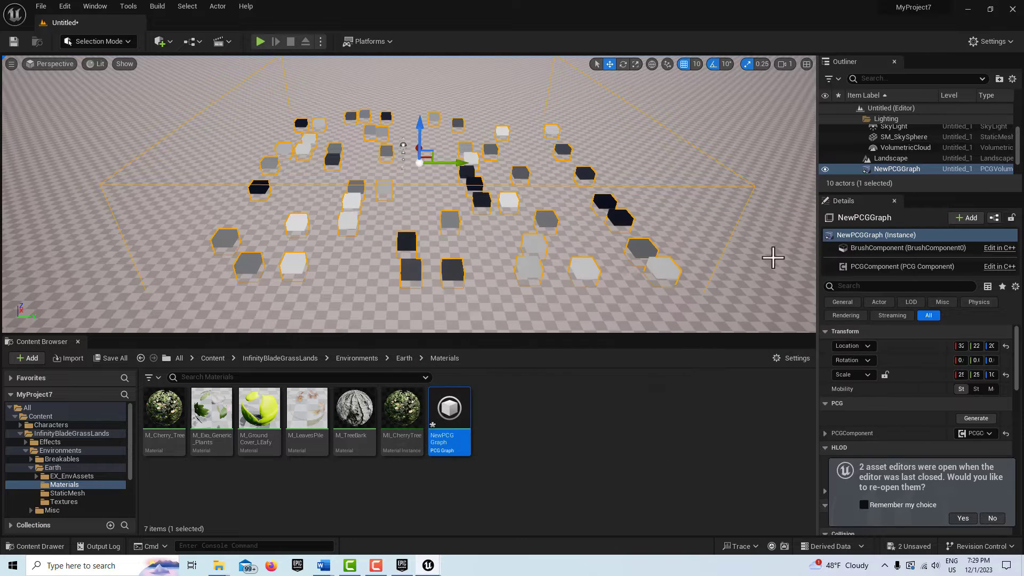
{"action": "scroll", "coordinate": [567, 210], "scroll_direction": "up", "scroll_amount": 1}
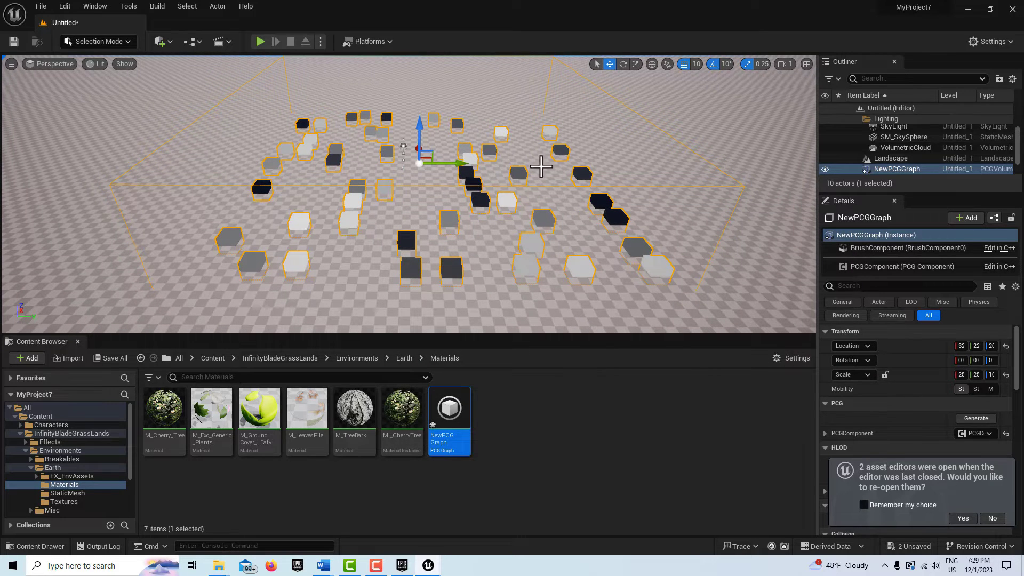
{"action": "double_click", "coordinate": [448, 411]}
{"action": "left_click_drag", "start_coordinate": [450, 220], "coordinate": [416, 25]}
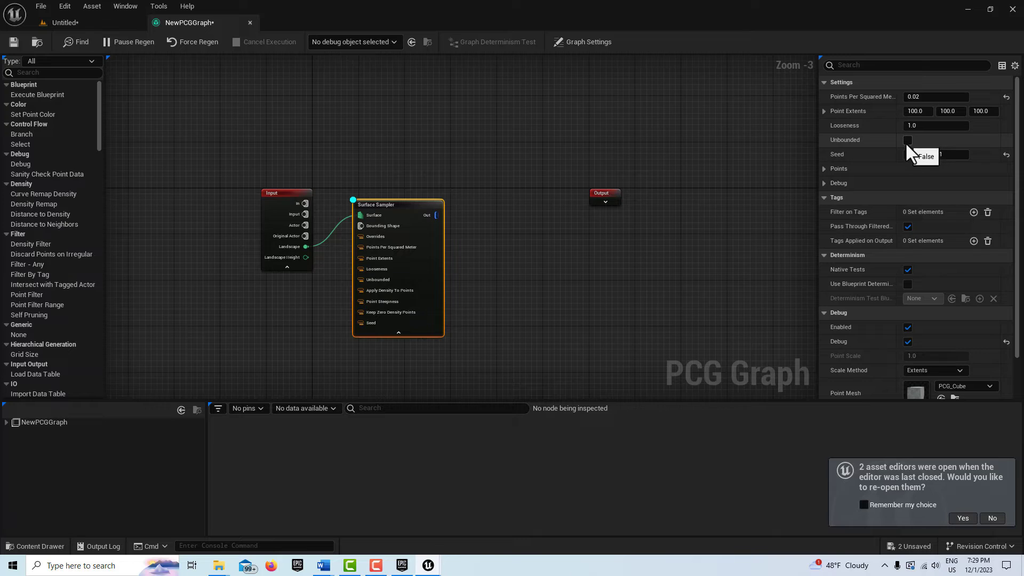
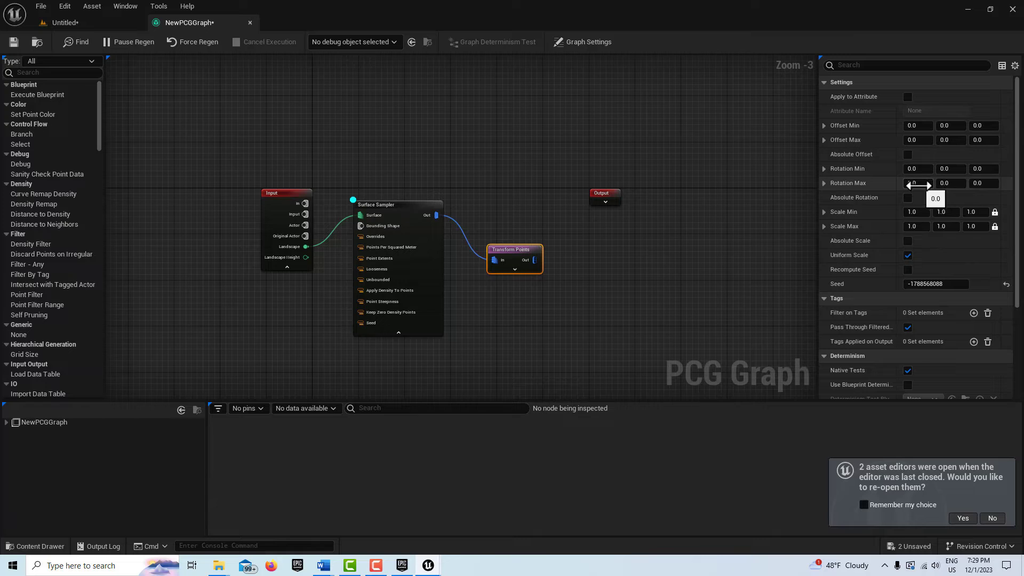
Set the Transform Points node's Rotation Max to 1.0, -1.0 and 90.0.
{"action": "left_click", "coordinate": [917, 184]}
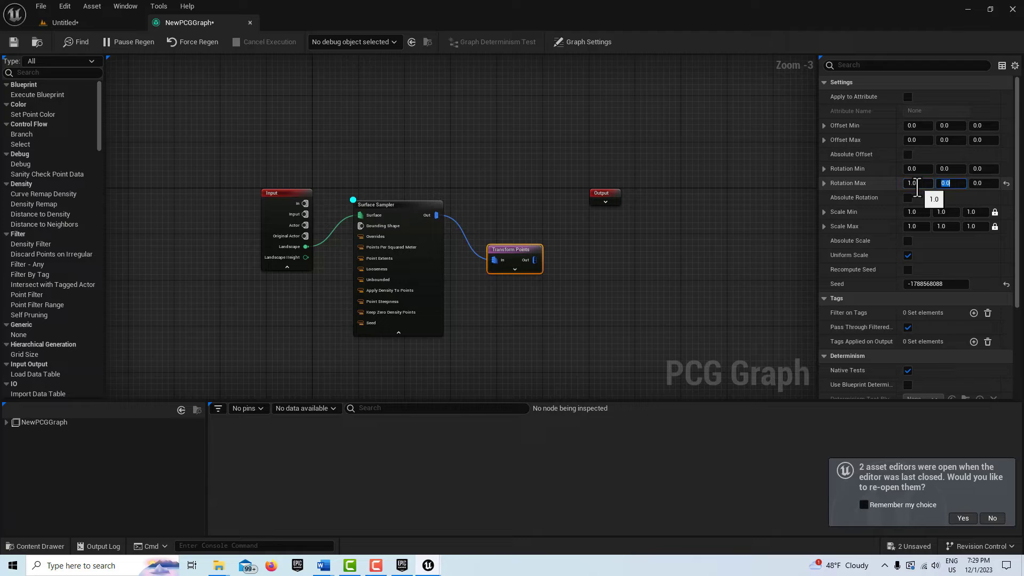
{"action": "key", "text": "Tab"}
{"action": "key", "text": "Return"}
Set the Transform Points node's Scale Min to 0.4 and its Scale Max to 1.7 on all axes.
{"action": "left_click", "coordinate": [913, 212]}
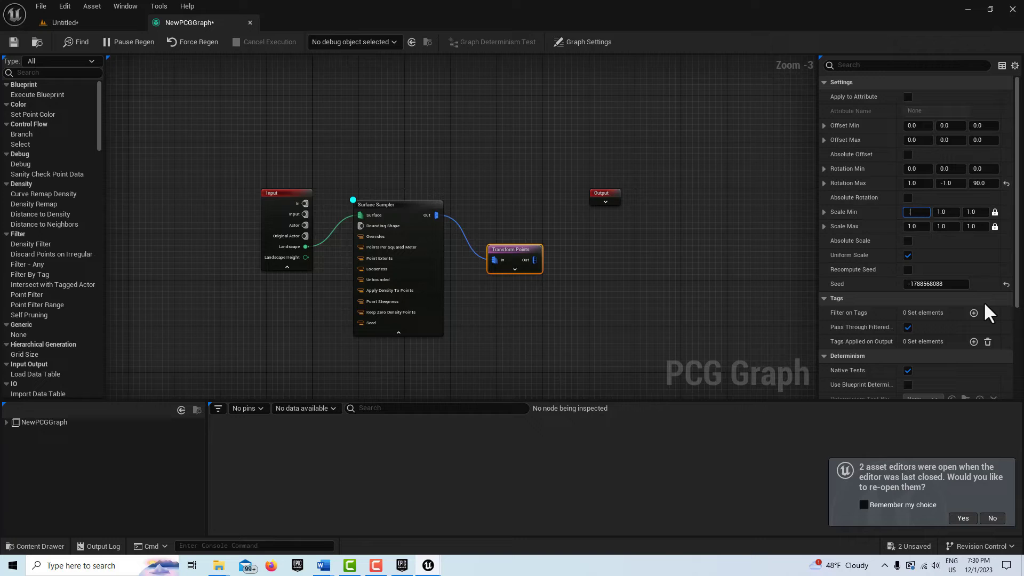
{"action": "type", "text": ".4"}
{"action": "key", "text": "Tab"}
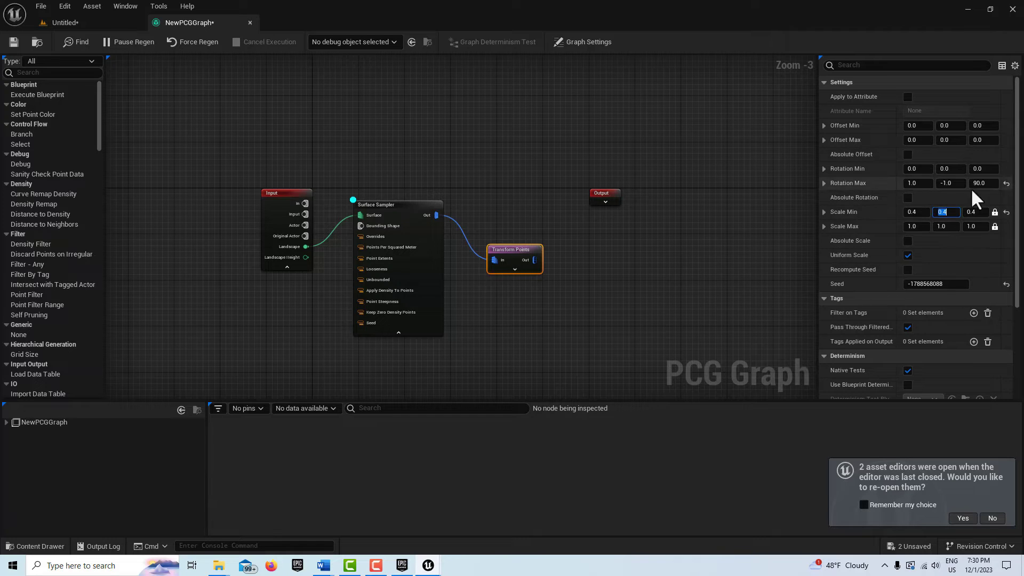
{"action": "left_click", "coordinate": [913, 226]}
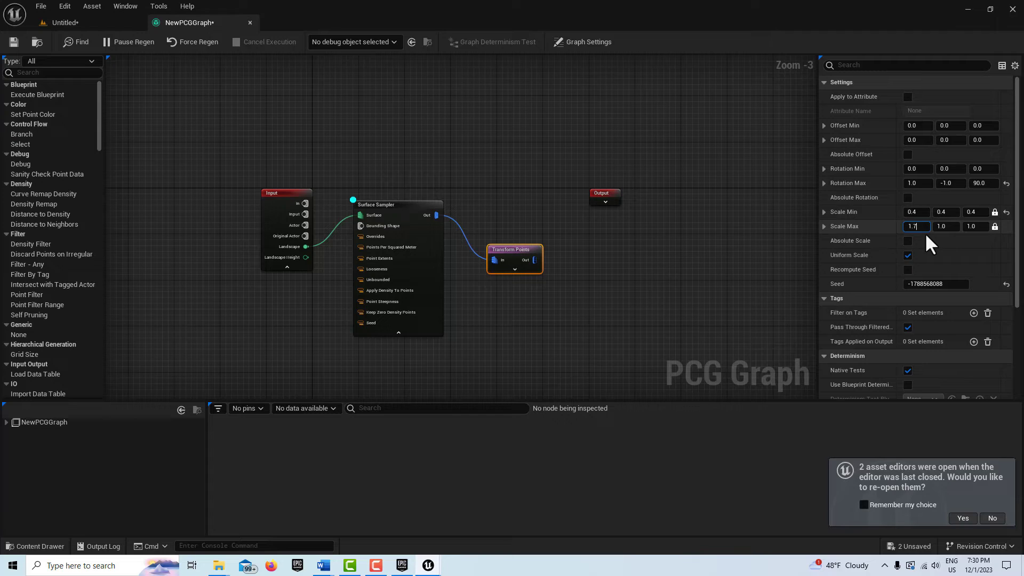
{"action": "key", "text": "Return"}
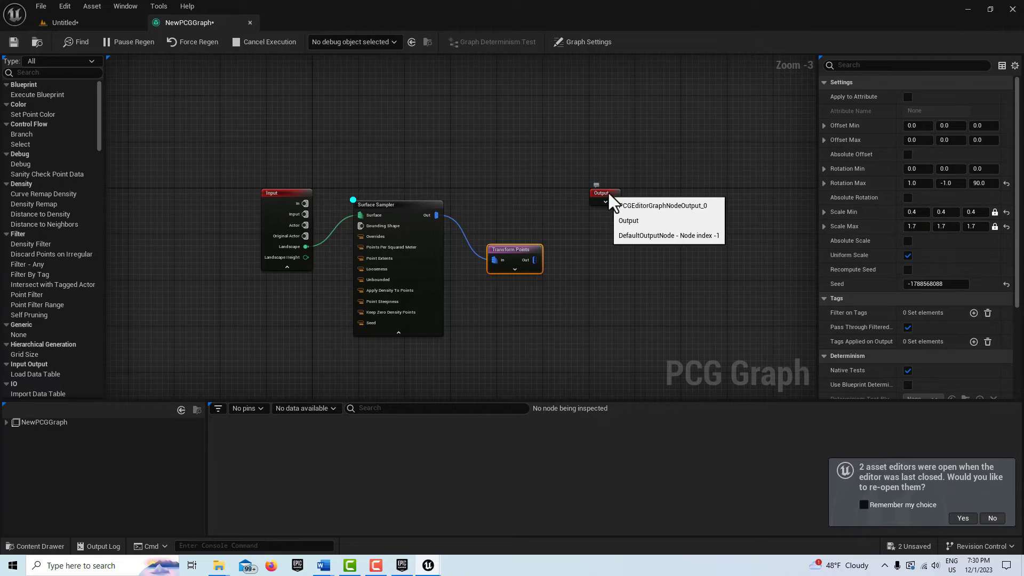
Add a Static Mesh Spawner node fed by Transform Points and connect its Out pin to the Output node.
{"action": "left_click_drag", "start_coordinate": [609, 193], "coordinate": [676, 182]}
{"action": "left_click_drag", "start_coordinate": [535, 261], "coordinate": [617, 252]}
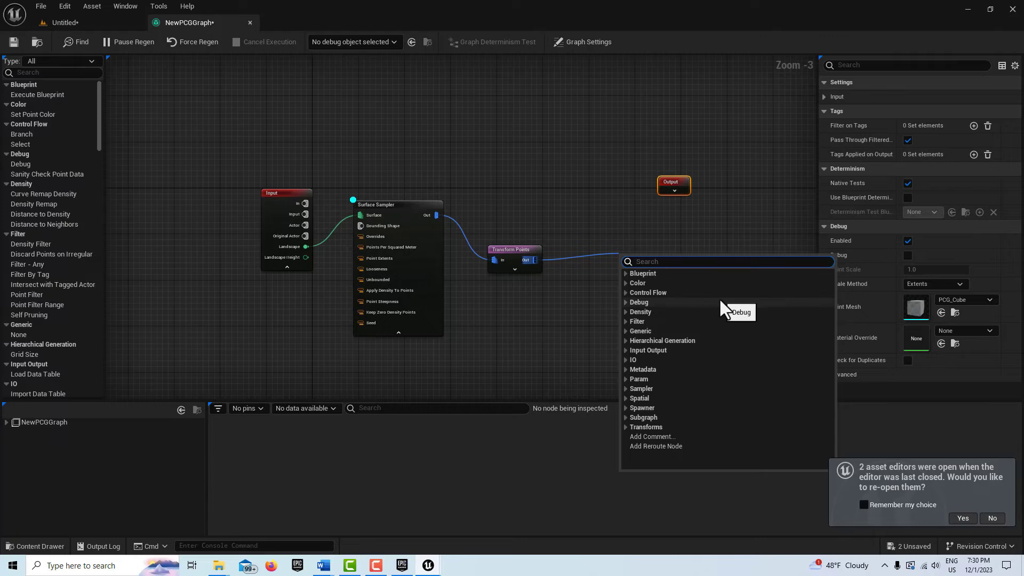
{"action": "type", "text": "spawn"}
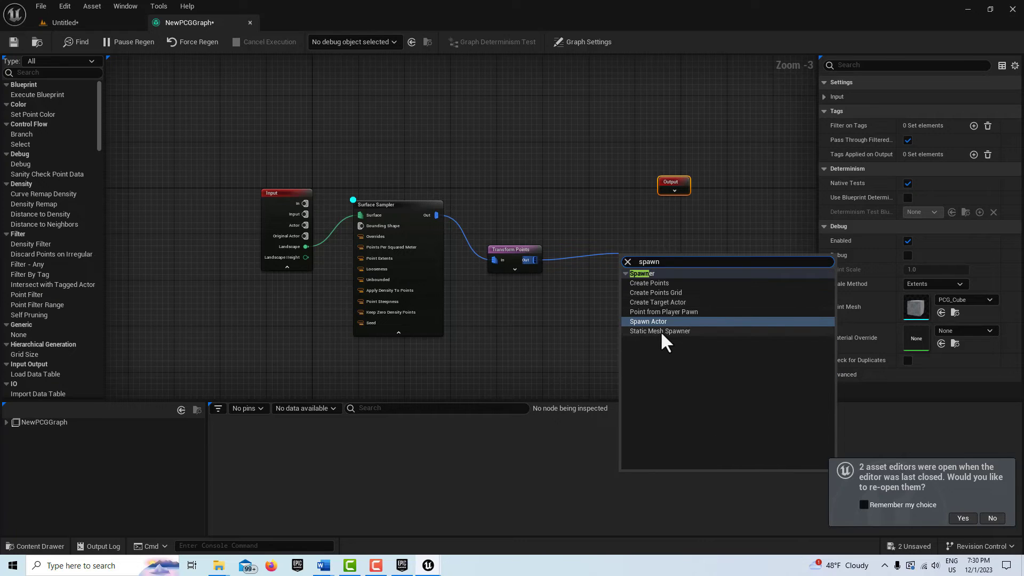
{"action": "left_click", "coordinate": [660, 330]}
{"action": "left_click_drag", "start_coordinate": [664, 262], "coordinate": [611, 237]}
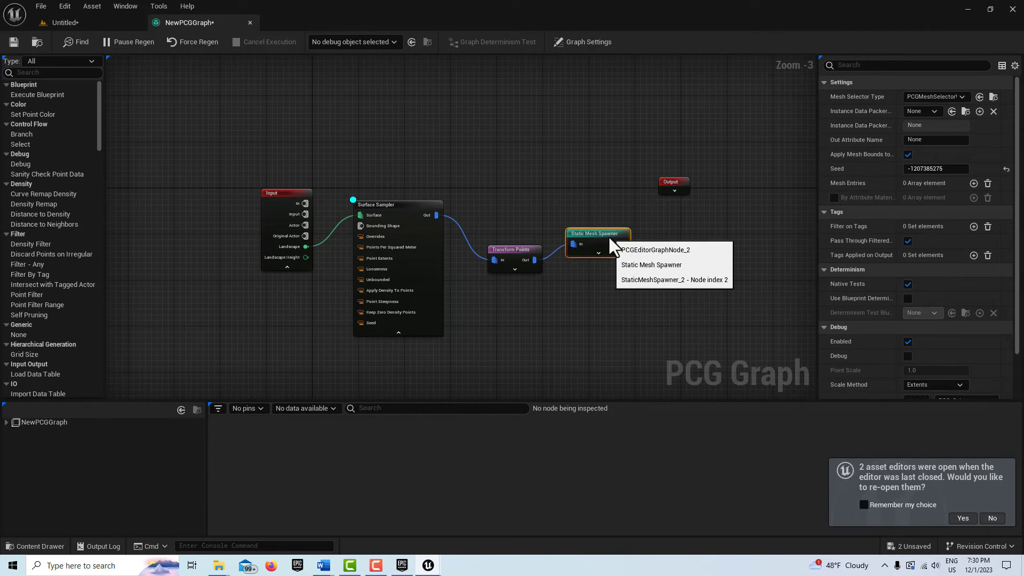
{"action": "left_click", "coordinate": [675, 190]}
{"action": "left_click_drag", "start_coordinate": [623, 243], "coordinate": [670, 192]}
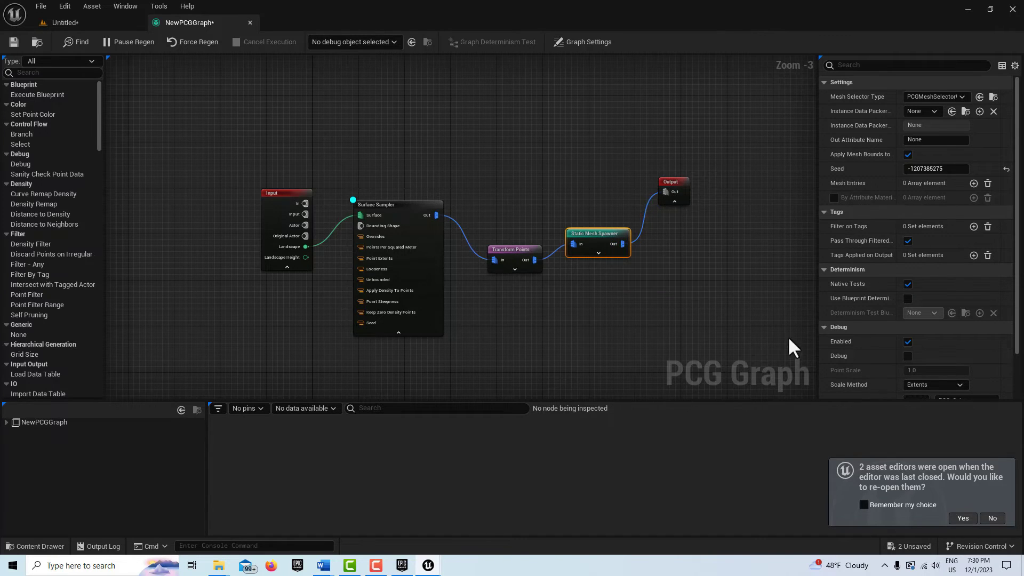
Add one mesh entry to the Static Mesh Spawner and assign SM_Cherry_Tree as its static mesh.
{"action": "left_click", "coordinate": [974, 183]}
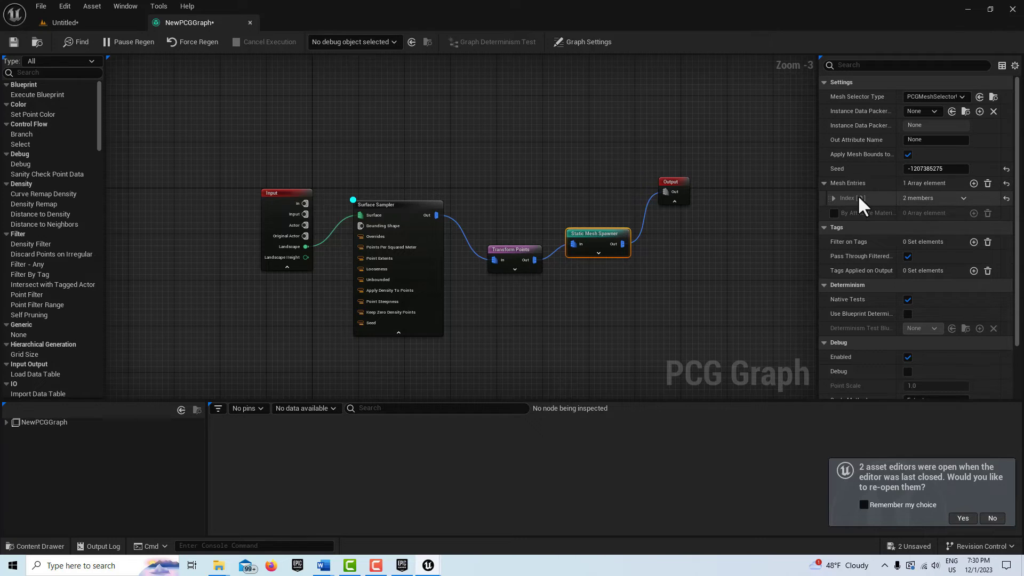
{"action": "left_click", "coordinate": [833, 199]}
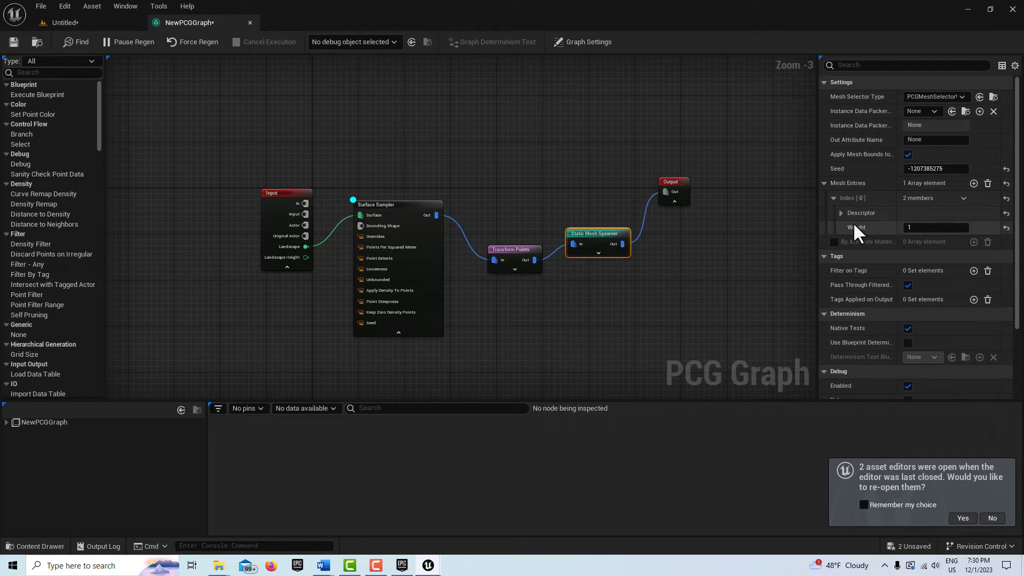
{"action": "left_click", "coordinate": [841, 213]}
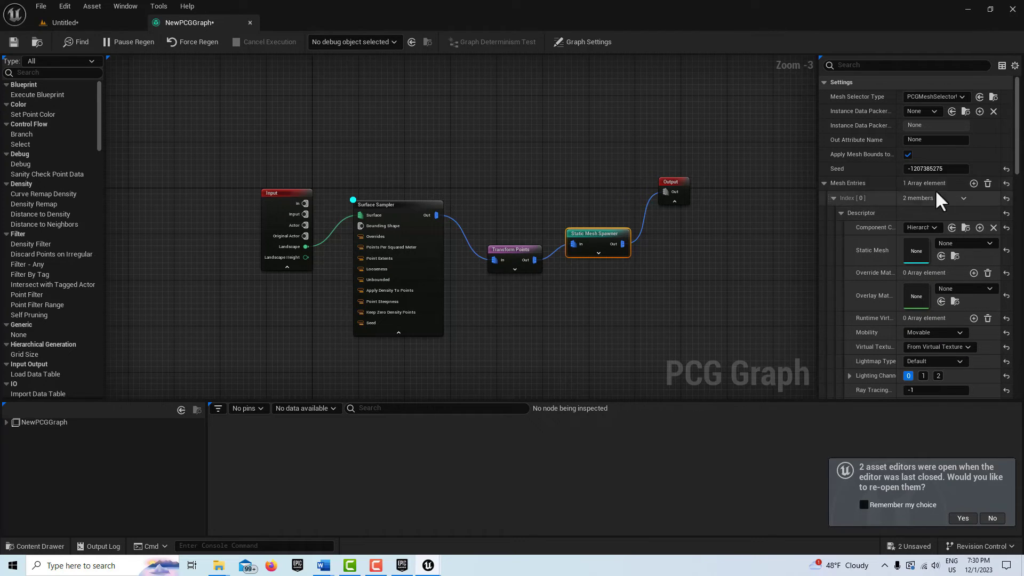
{"action": "scroll", "coordinate": [922, 294], "scroll_direction": "down", "scroll_amount": 1}
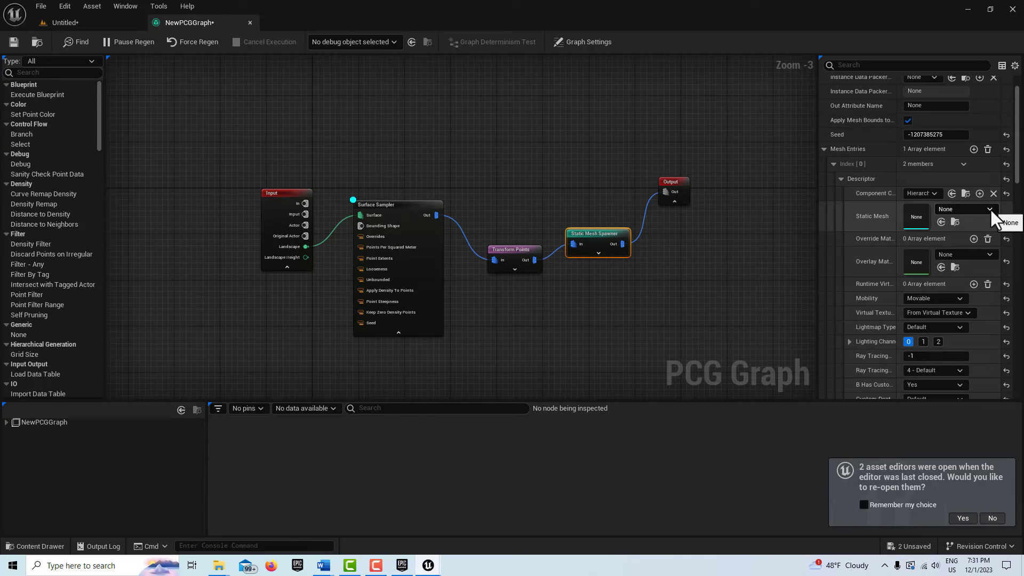
{"action": "left_click", "coordinate": [988, 208]}
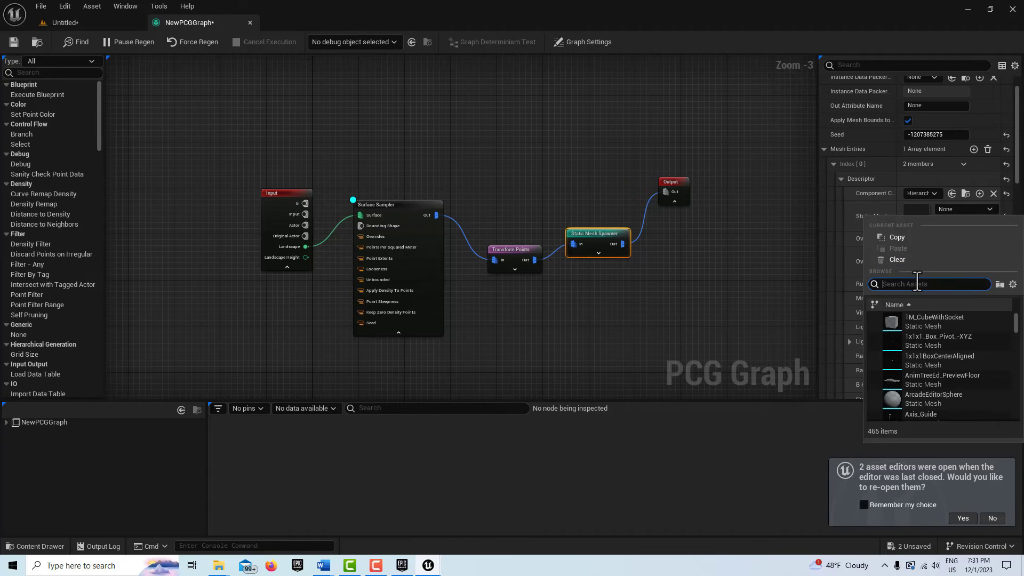
{"action": "type", "text": "tree"}
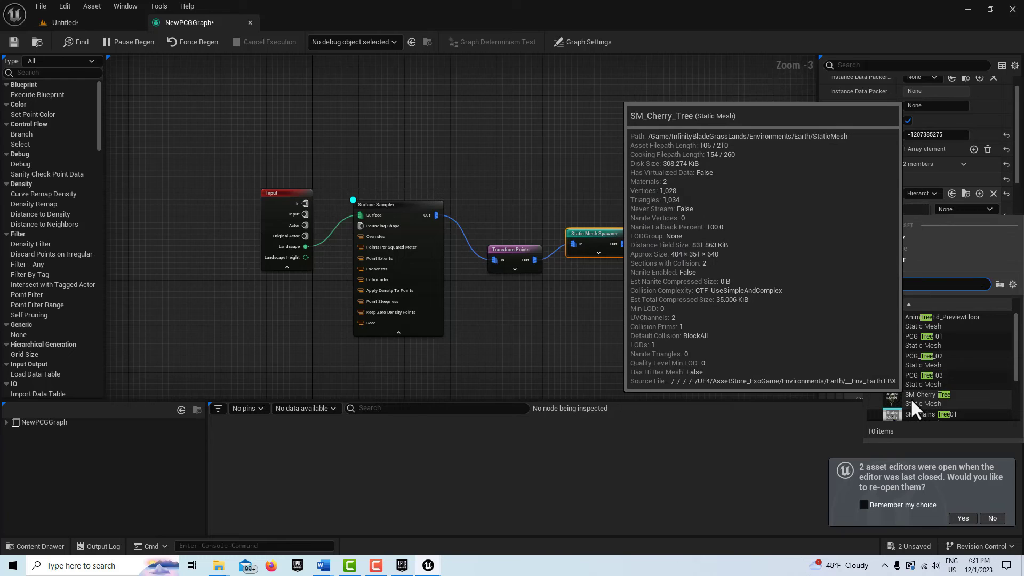
{"action": "left_click", "coordinate": [911, 396]}
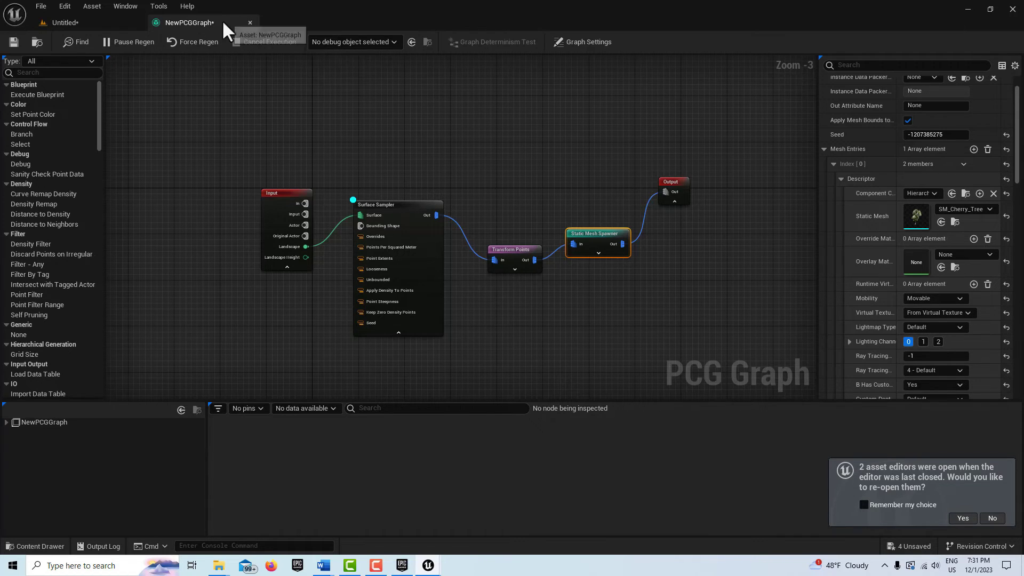
Inspect the spawned trees in the level and turn off Debug on the Surface Sampler node to hide the cubes.
{"action": "left_click", "coordinate": [124, 20]}
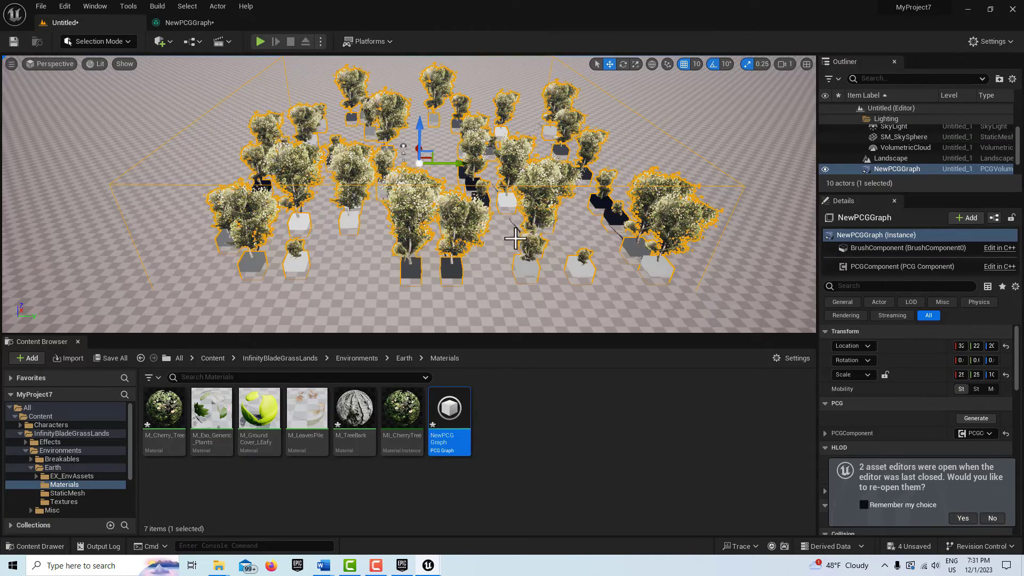
{"action": "double_click", "coordinate": [864, 170]}
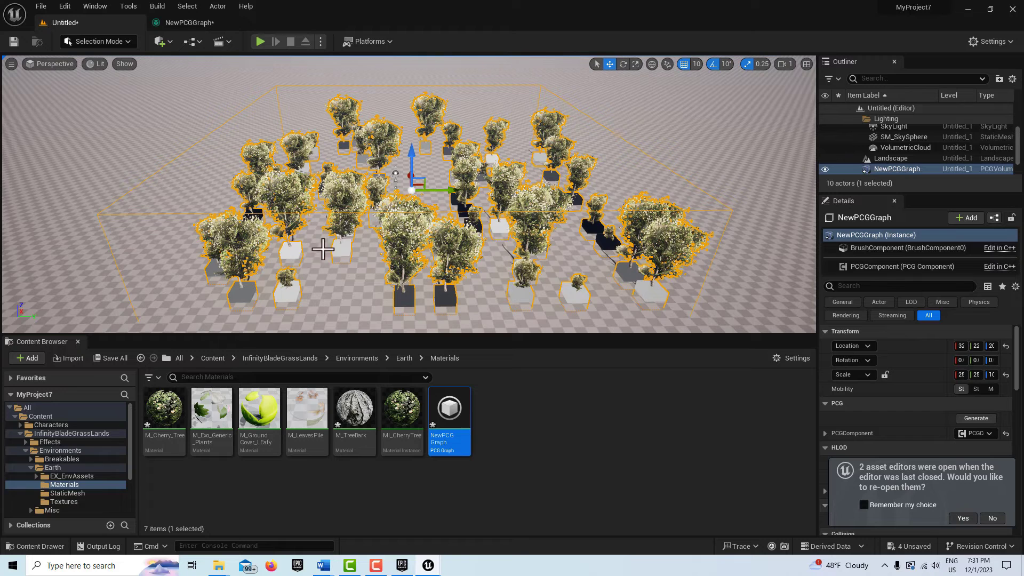
{"action": "left_click", "coordinate": [162, 25]}
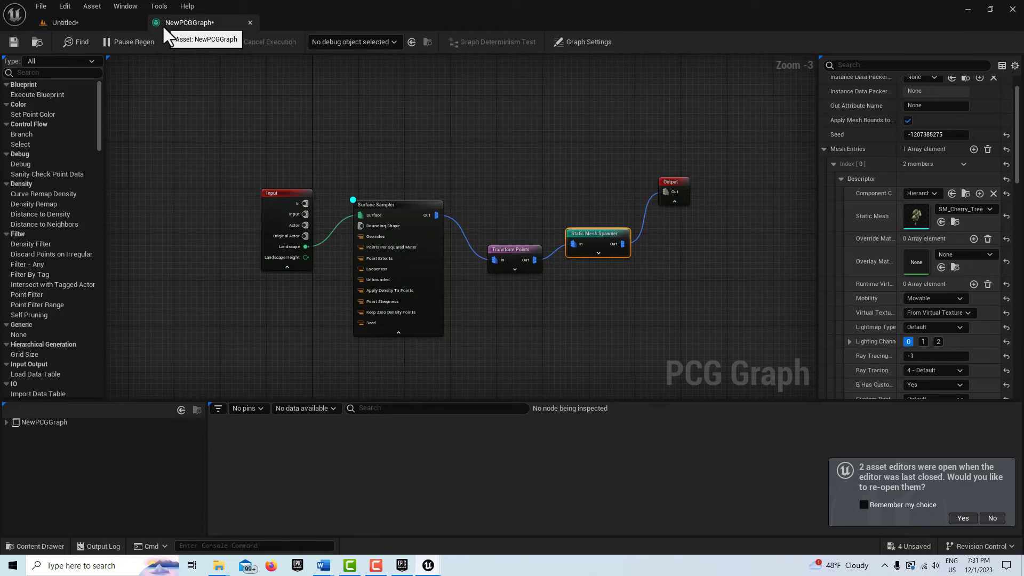
{"action": "left_click", "coordinate": [410, 256]}
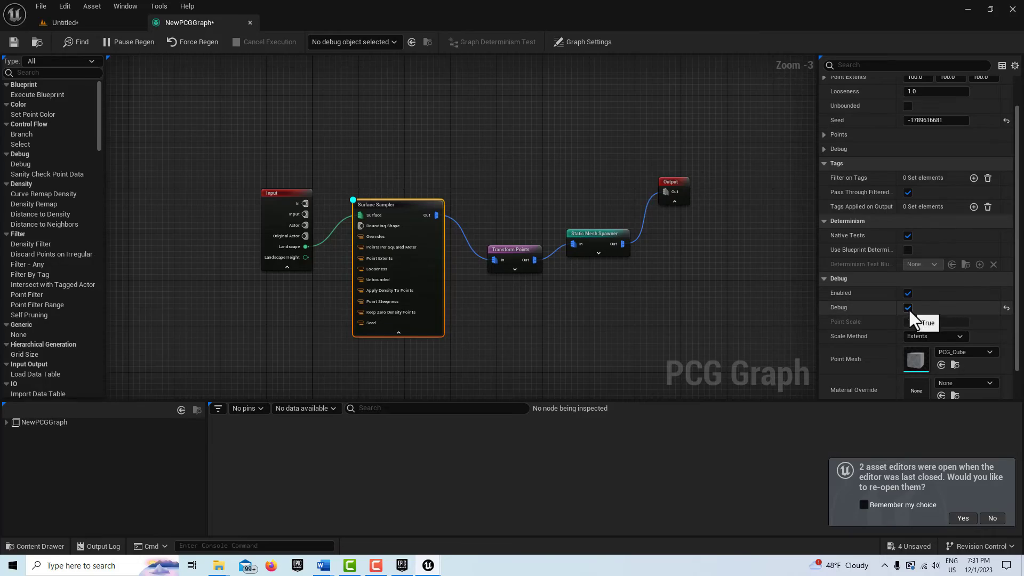
{"action": "left_click", "coordinate": [91, 28]}
{"action": "right_click_drag", "start_coordinate": [483, 231], "coordinate": [482, 230]}
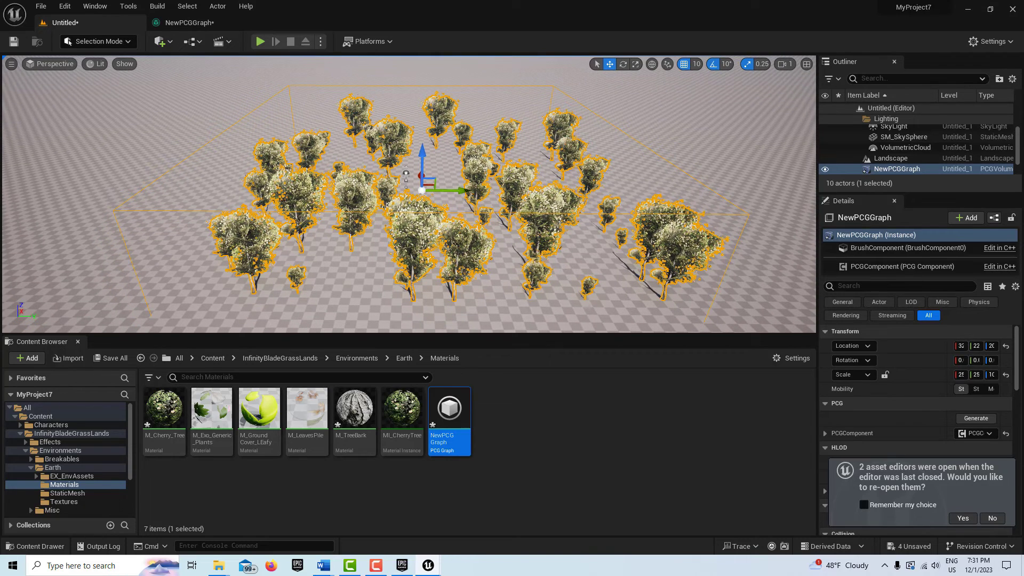
Enable Unbounded on the Surface Sampler node and examine the tree coverage across the landscape in the level.
{"action": "left_click", "coordinate": [186, 22]}
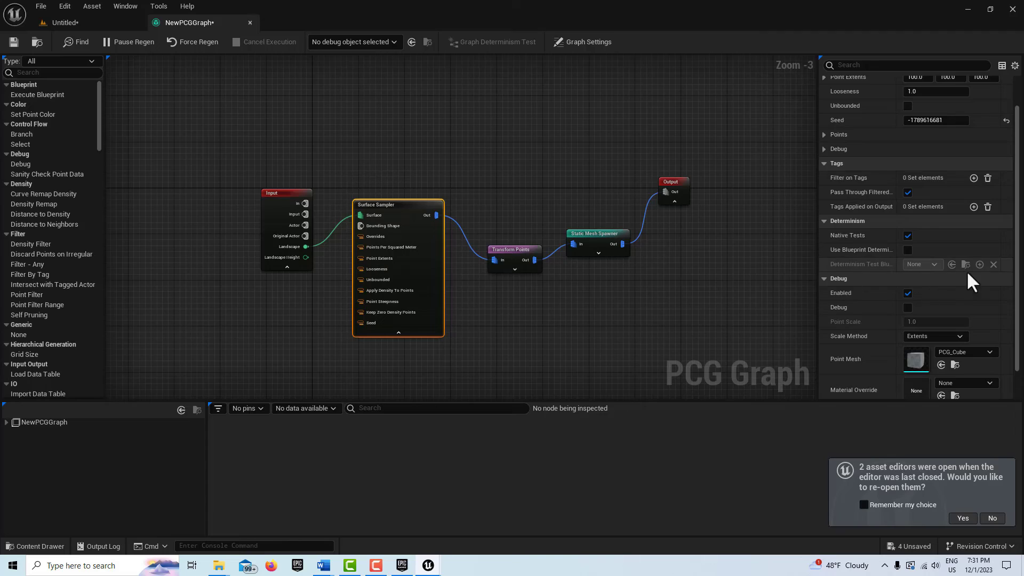
{"action": "scroll", "coordinate": [931, 262], "scroll_direction": "up", "scroll_amount": 2}
{"action": "left_click", "coordinate": [908, 139]}
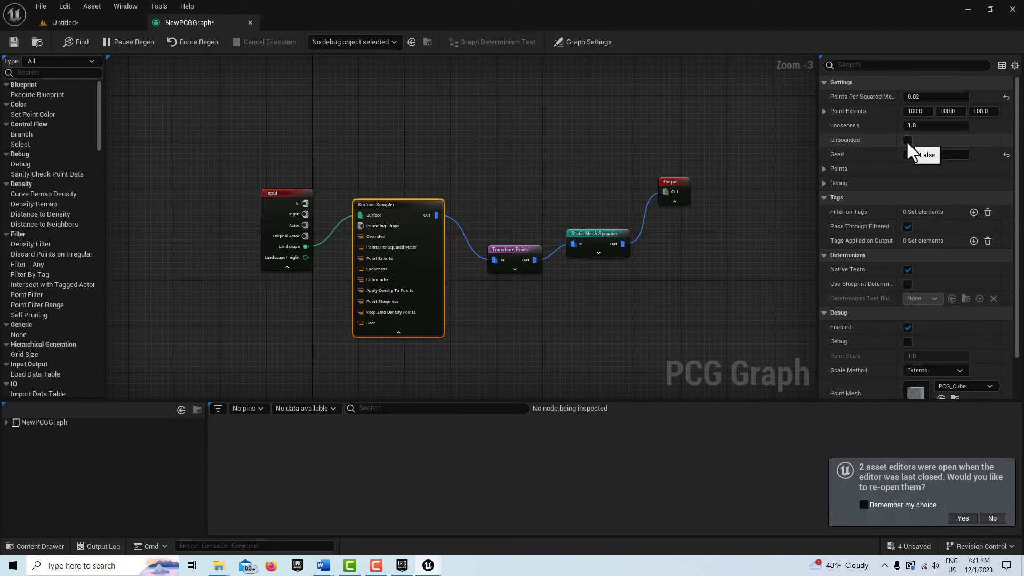
{"action": "left_click", "coordinate": [109, 24]}
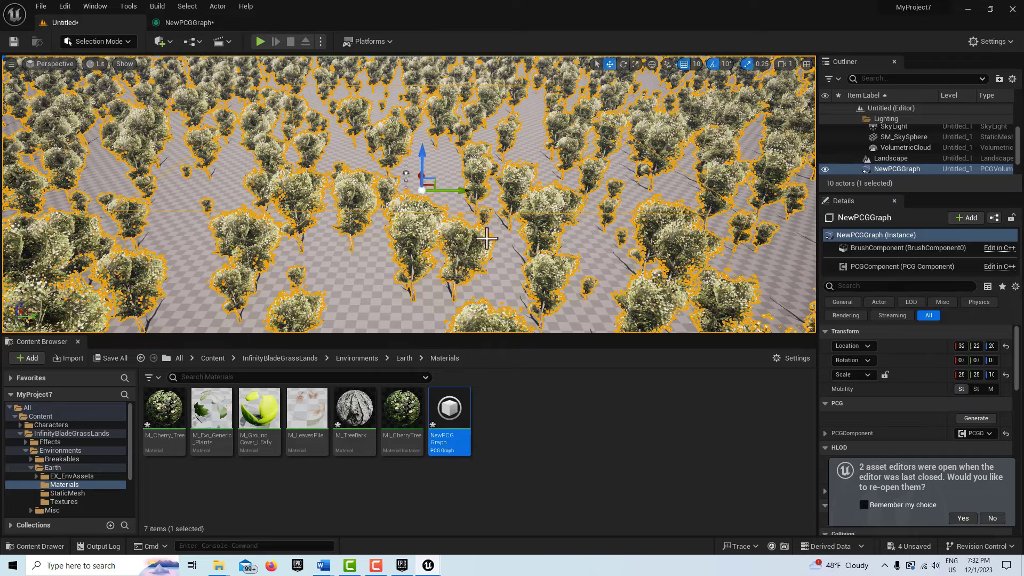
{"action": "double_click", "coordinate": [864, 169]}
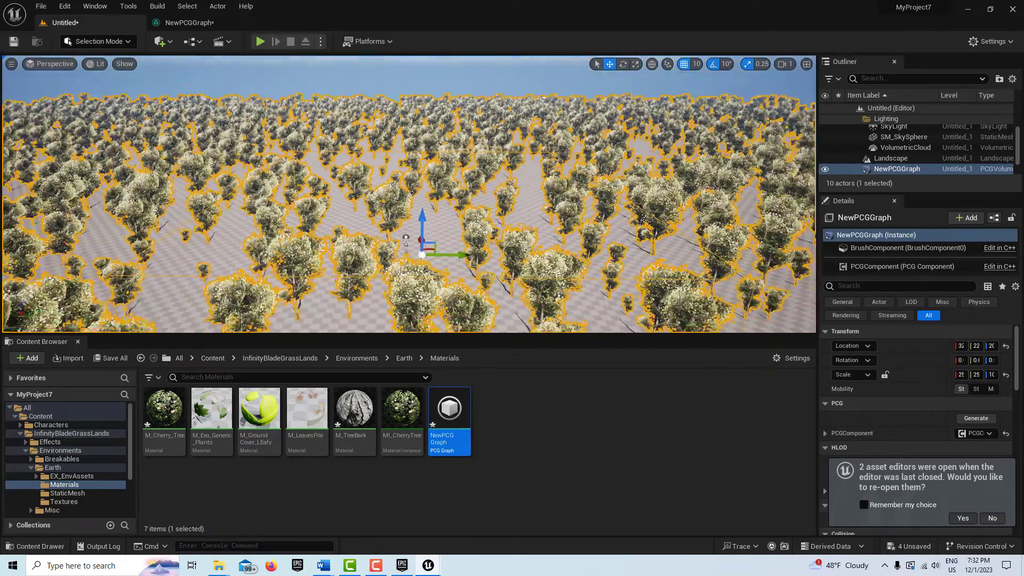
Search the whole Content folder for "grass" assets.
{"action": "scroll", "coordinate": [485, 267], "scroll_direction": "down", "scroll_amount": 4}
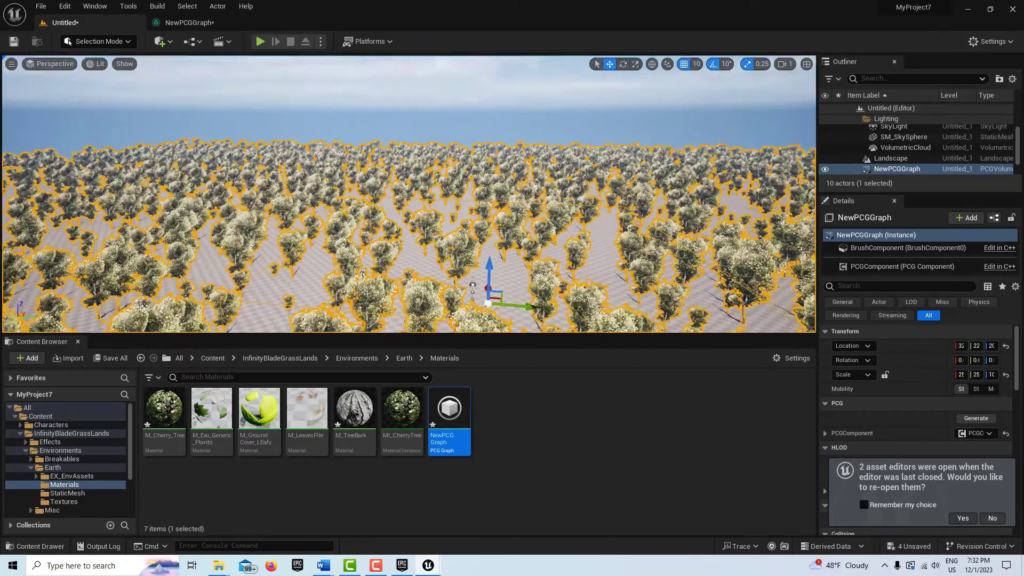
{"action": "scroll", "coordinate": [485, 270], "scroll_direction": "up", "scroll_amount": 3}
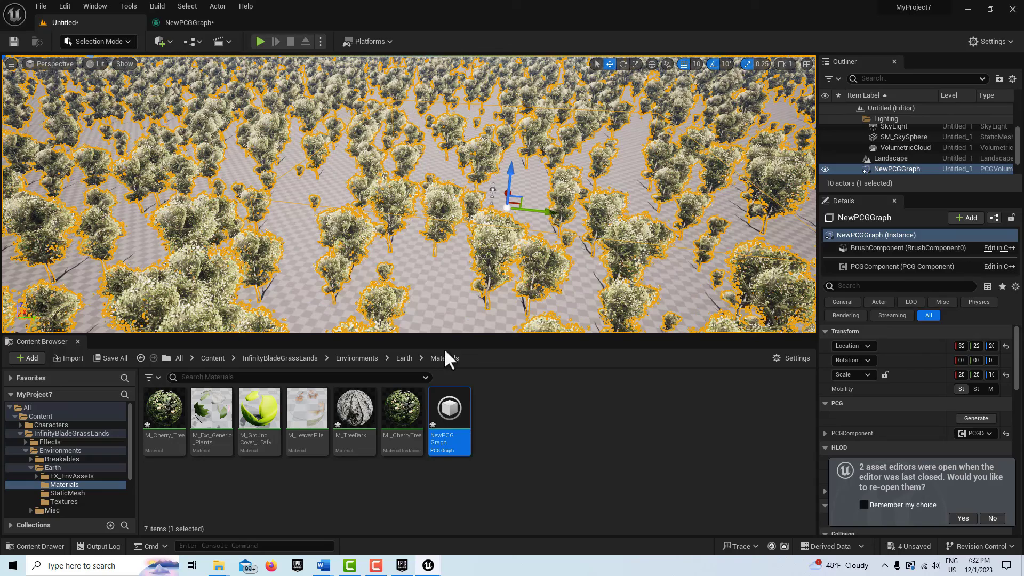
{"action": "left_click", "coordinate": [45, 416]}
{"action": "left_click", "coordinate": [210, 377]}
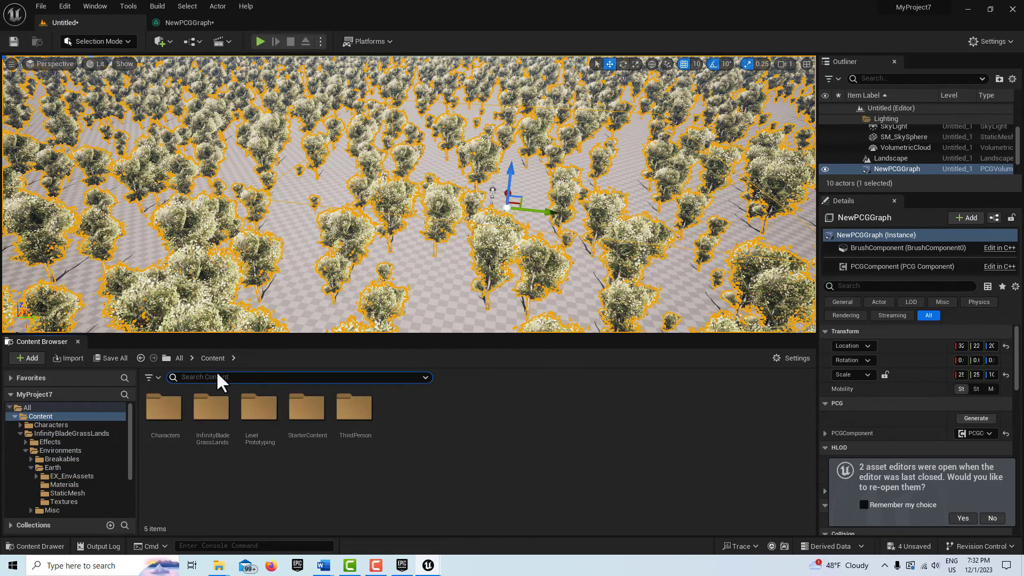
{"action": "type", "text": "grass"}
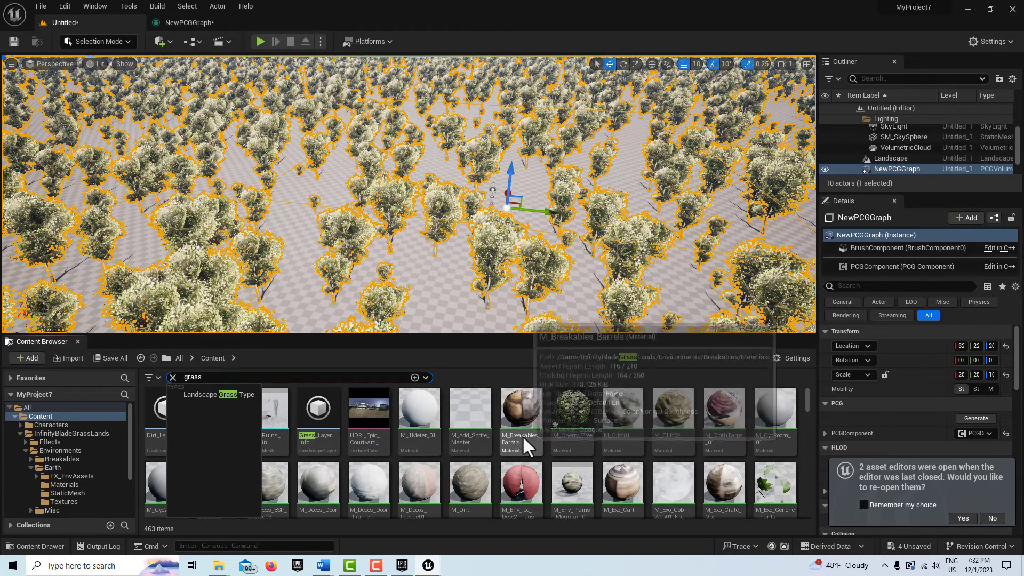
Select the landscape in the level and pick the M_Ground_Grass material from the search results.
{"action": "left_click", "coordinate": [452, 284]}
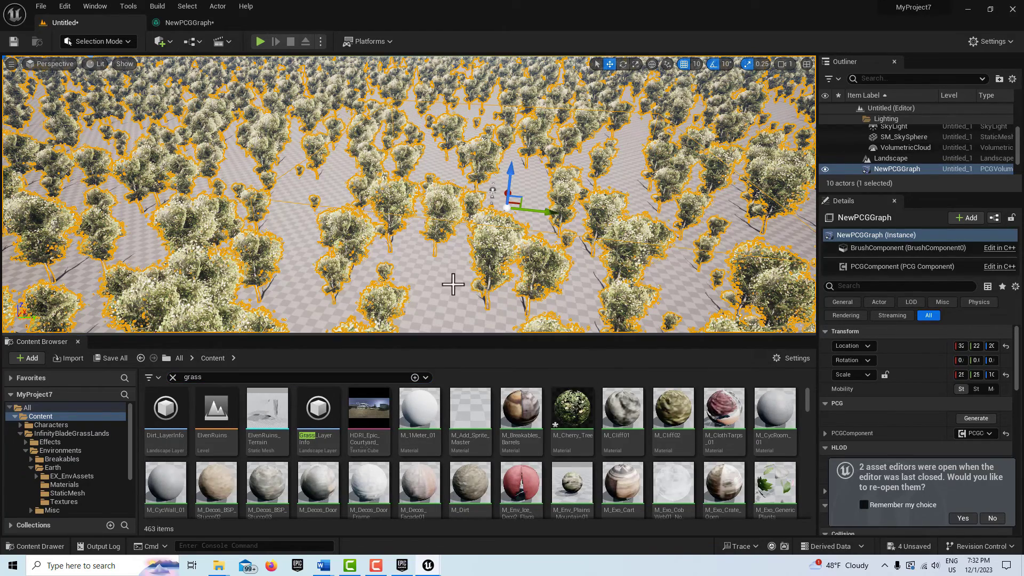
{"action": "left_click", "coordinate": [453, 285]}
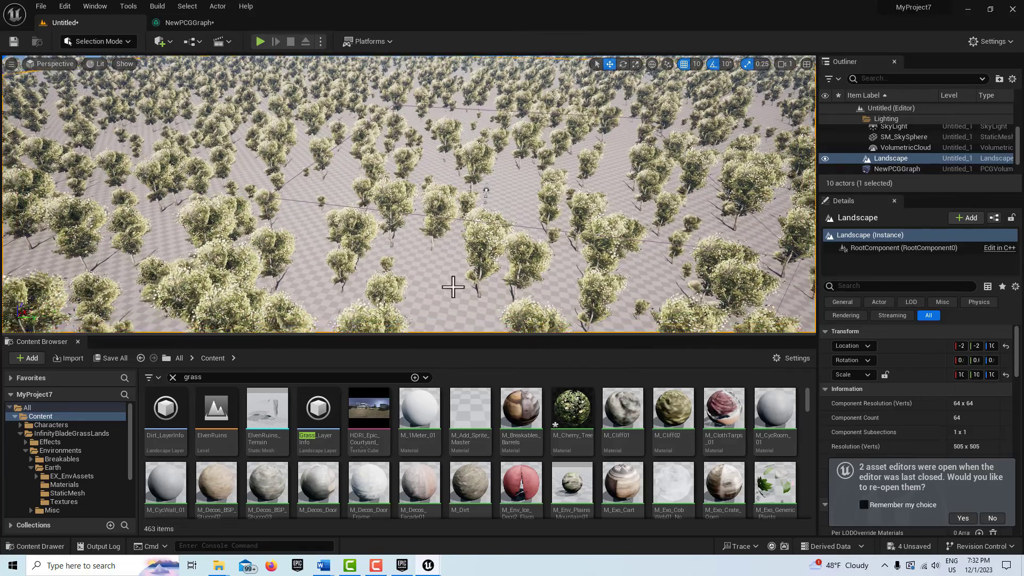
{"action": "scroll", "coordinate": [545, 436], "scroll_direction": "down", "scroll_amount": 3}
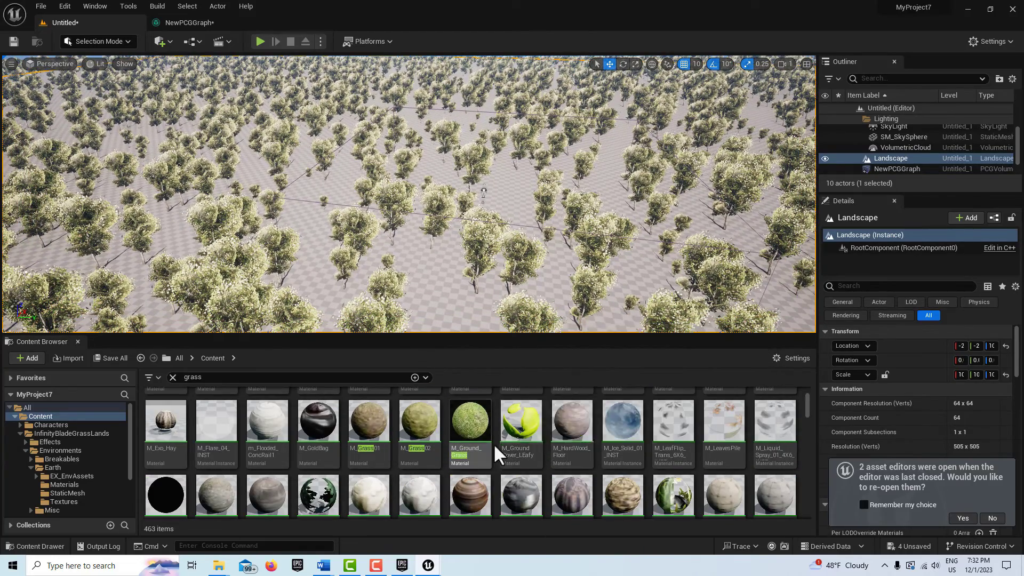
{"action": "left_click_drag", "start_coordinate": [470, 436], "coordinate": [456, 336]}
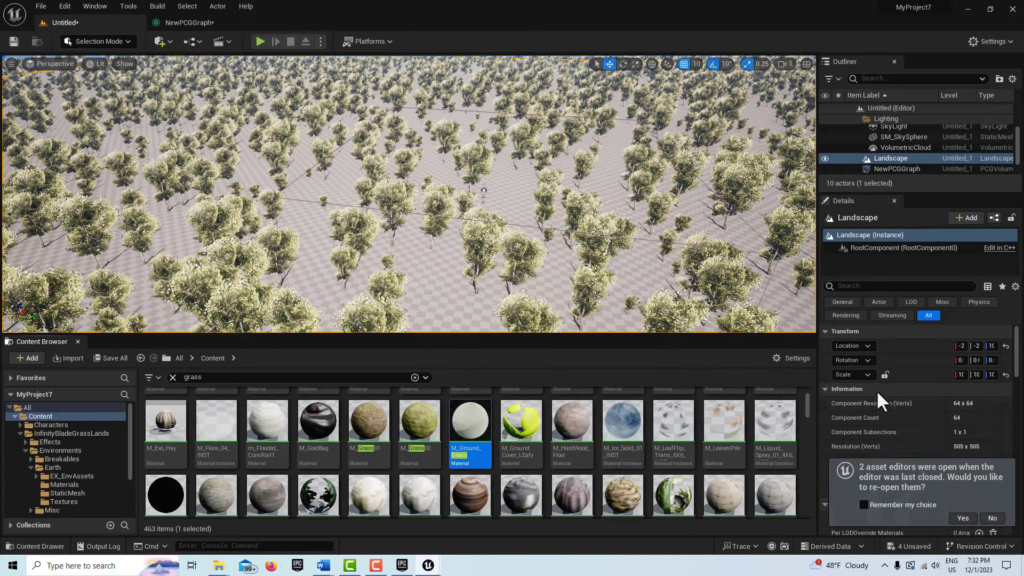
Decline reopening the previous asset editors and assign M_Ground_Grass as the landscape's Landscape Material.
{"action": "scroll", "coordinate": [923, 374], "scroll_direction": "down", "scroll_amount": 2}
{"action": "scroll", "coordinate": [926, 414], "scroll_direction": "down", "scroll_amount": 5}
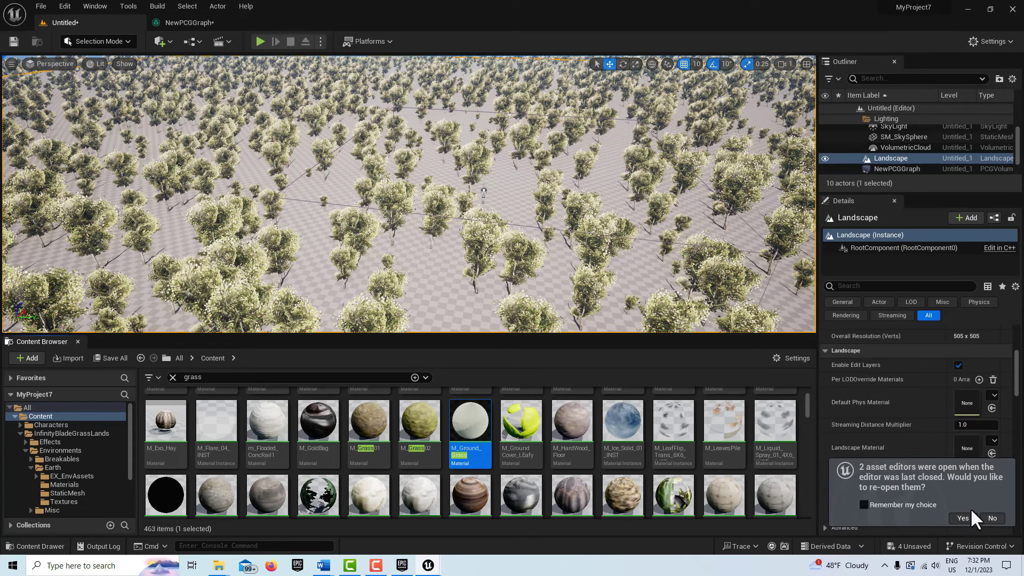
{"action": "left_click", "coordinate": [992, 518]}
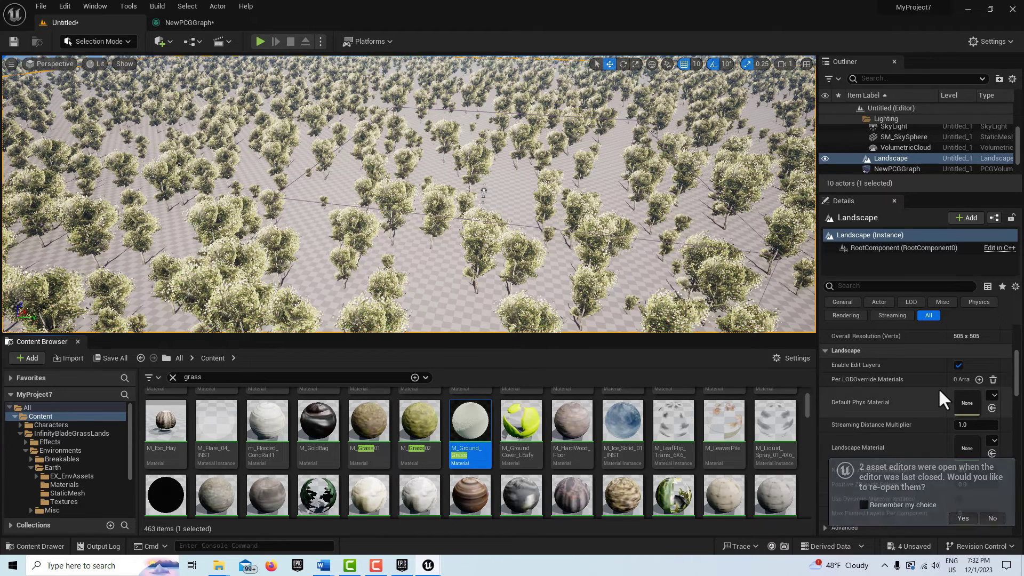
{"action": "scroll", "coordinate": [936, 397], "scroll_direction": "down", "scroll_amount": 4}
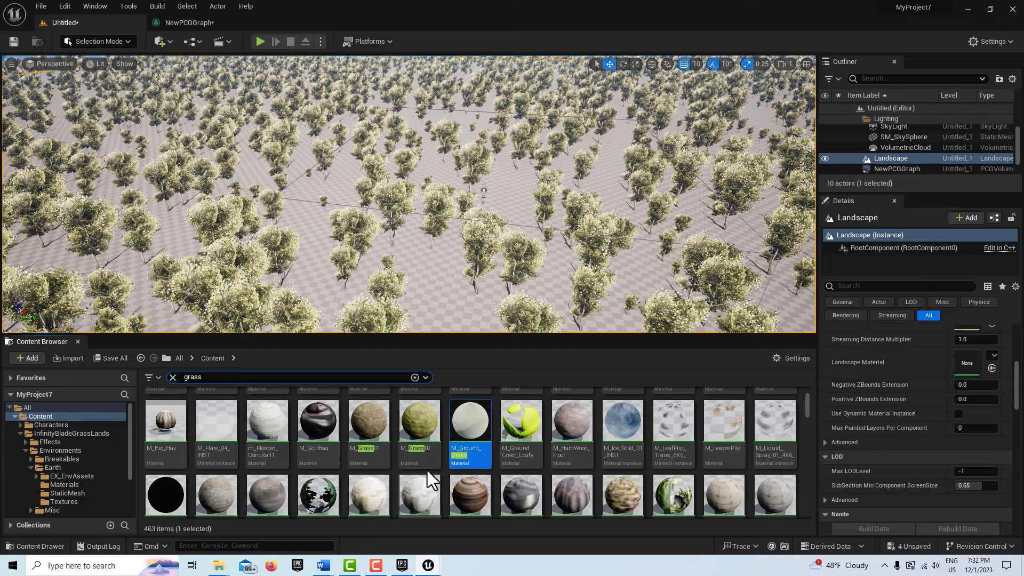
{"action": "left_click_drag", "start_coordinate": [472, 450], "coordinate": [940, 374]}
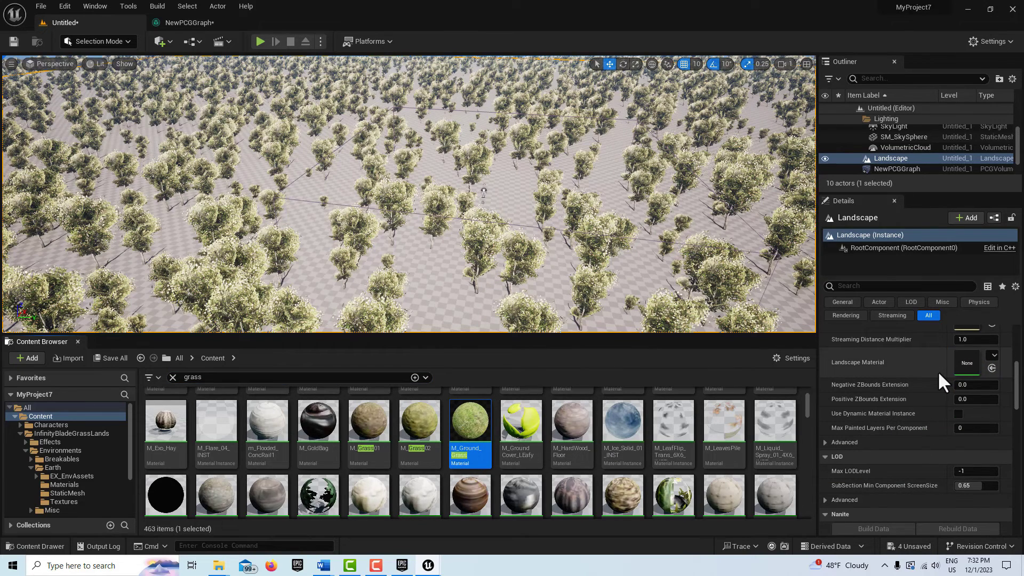
{"action": "mouse_move", "coordinate": [445, 262]}
{"action": "right_mouse_down"}
{"action": "mouse_move", "coordinate": [445, 251]}
{"action": "mouse_move", "coordinate": [445, 266]}
{"action": "right_mouse_up"}
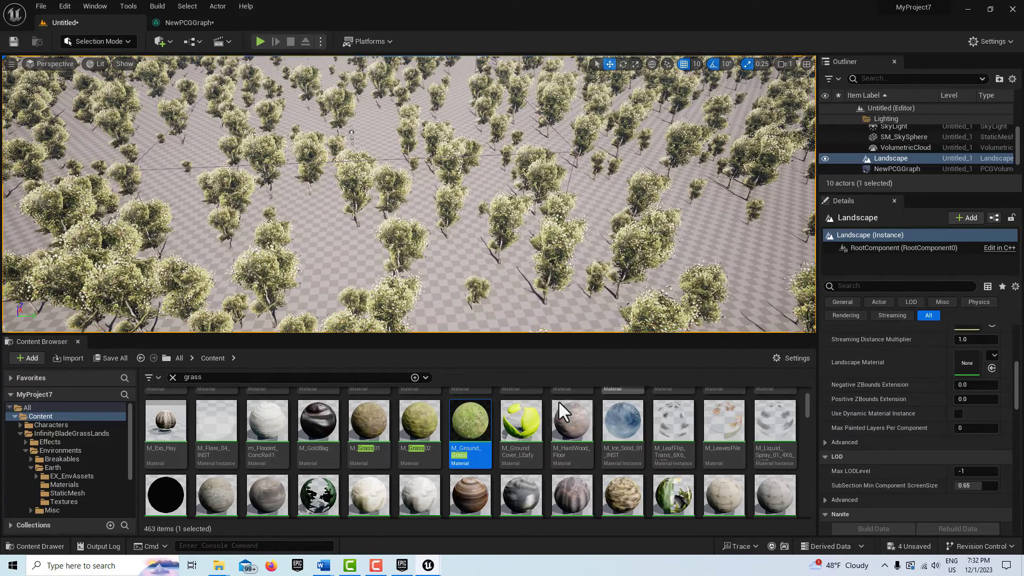
{"action": "left_click_drag", "start_coordinate": [489, 427], "coordinate": [977, 363]}
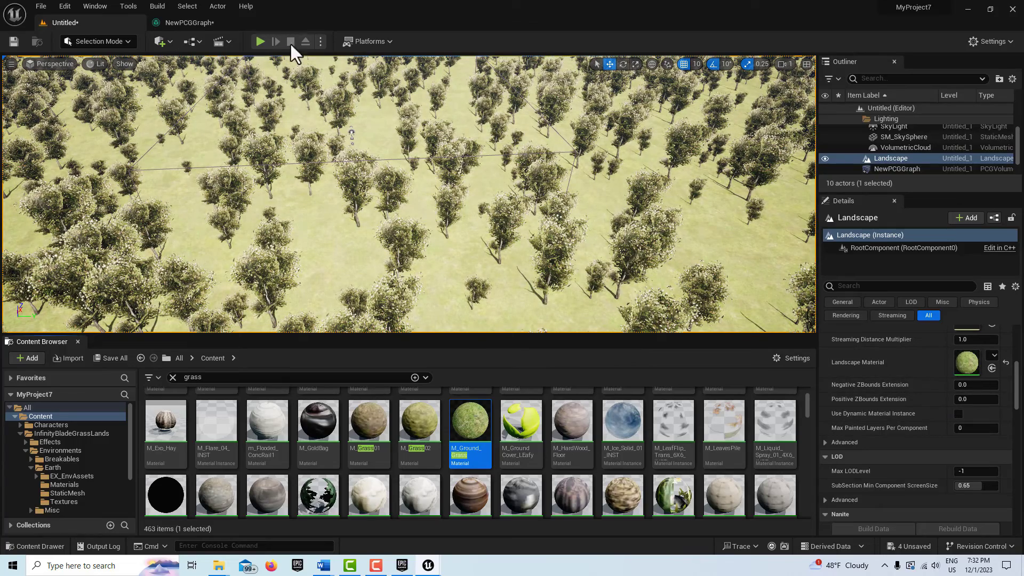
Play the level and walk the character across the grass to examine the swaying trees, ending with the play session stopped.
{"action": "left_click", "coordinate": [260, 41]}
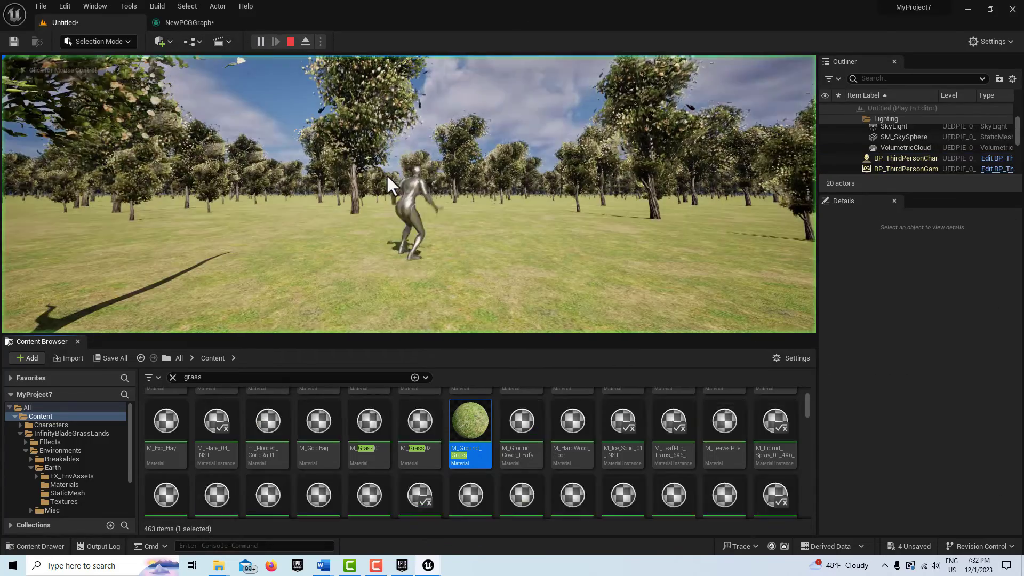
{"action": "left_click", "coordinate": [405, 190]}
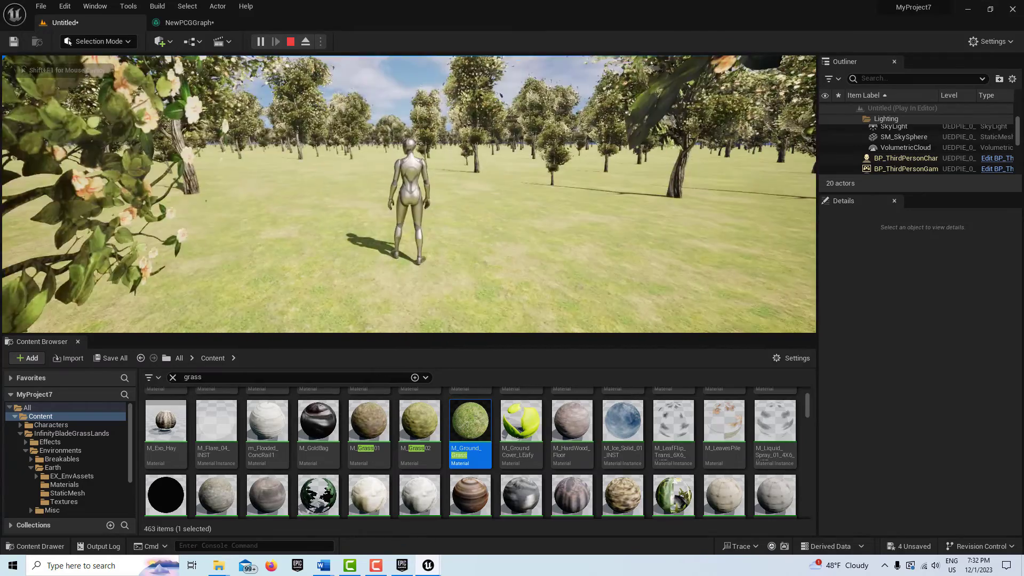
{"action": "key", "text": "w"}
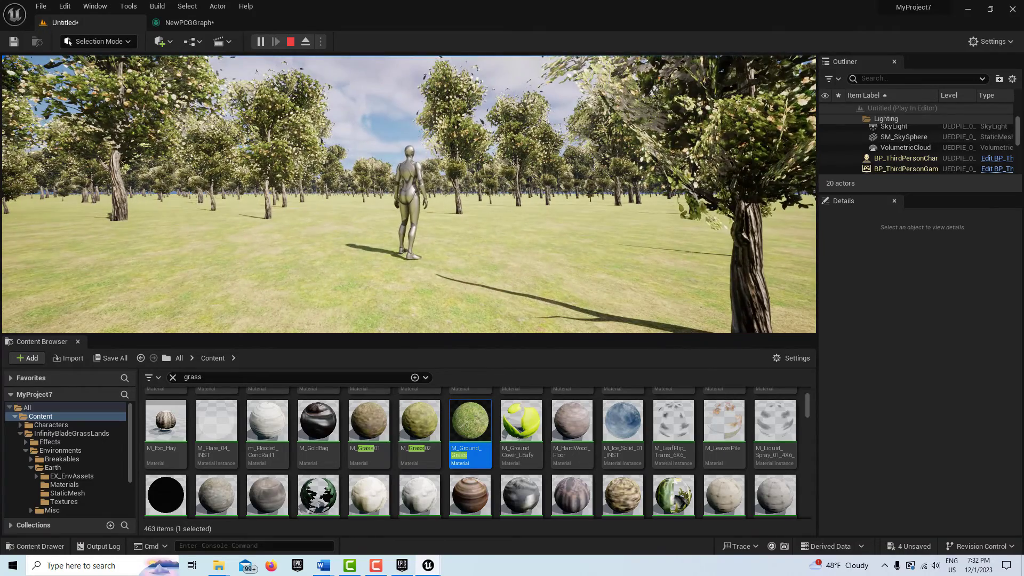
{"action": "key", "text": "Escape"}
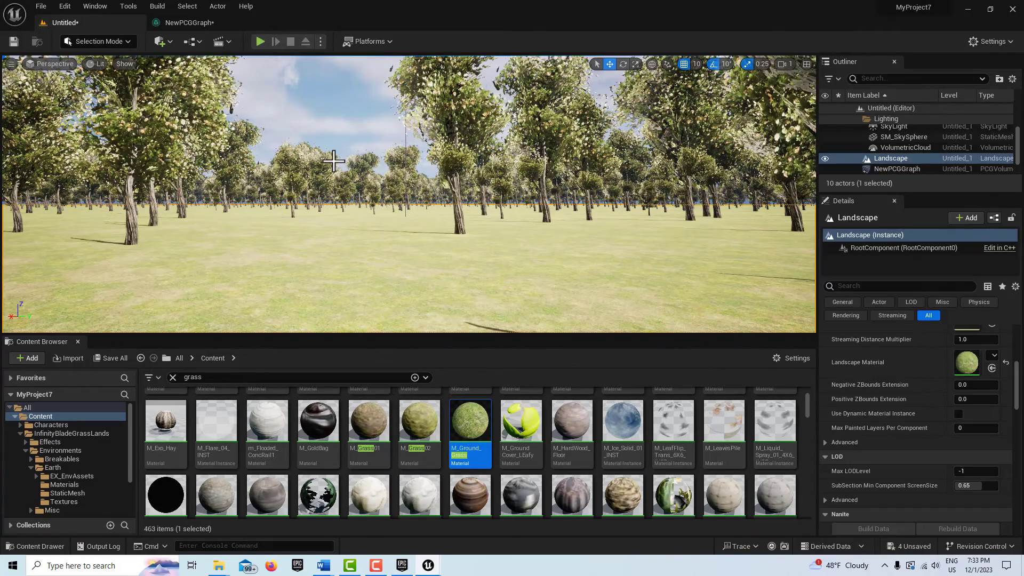
Rotate the sun light low toward the horizon for a golden sunset with long tree shadows, and clear the selection.
{"action": "key", "text": "ctrl+l"}
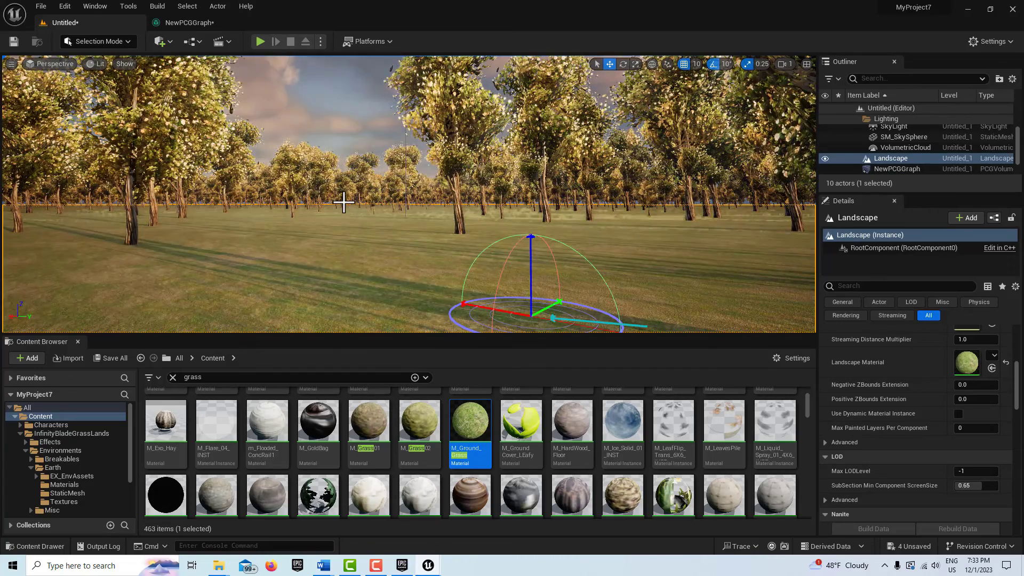
{"action": "key", "text": "ctrl+l"}
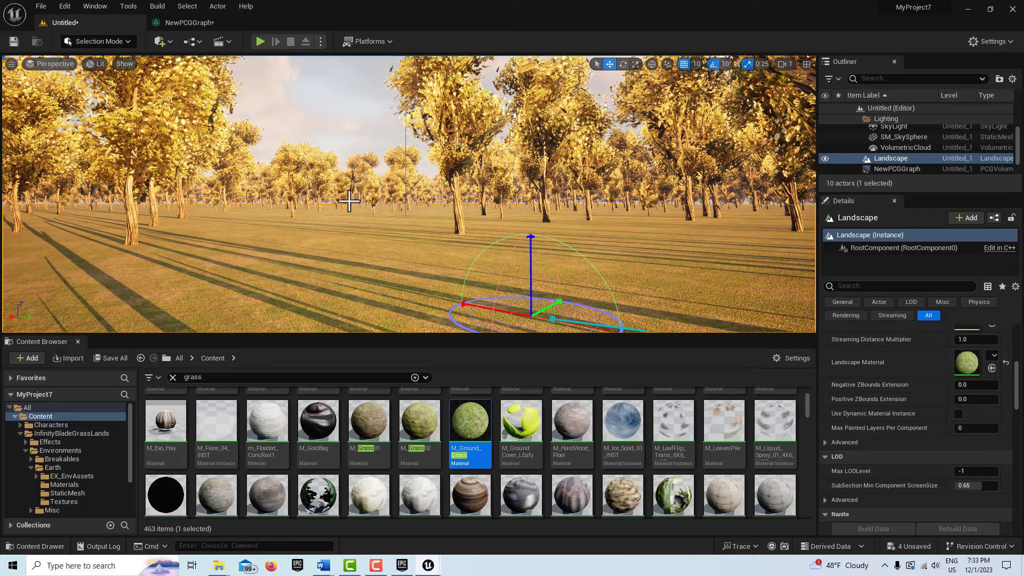
{"action": "key", "text": "Escape"}
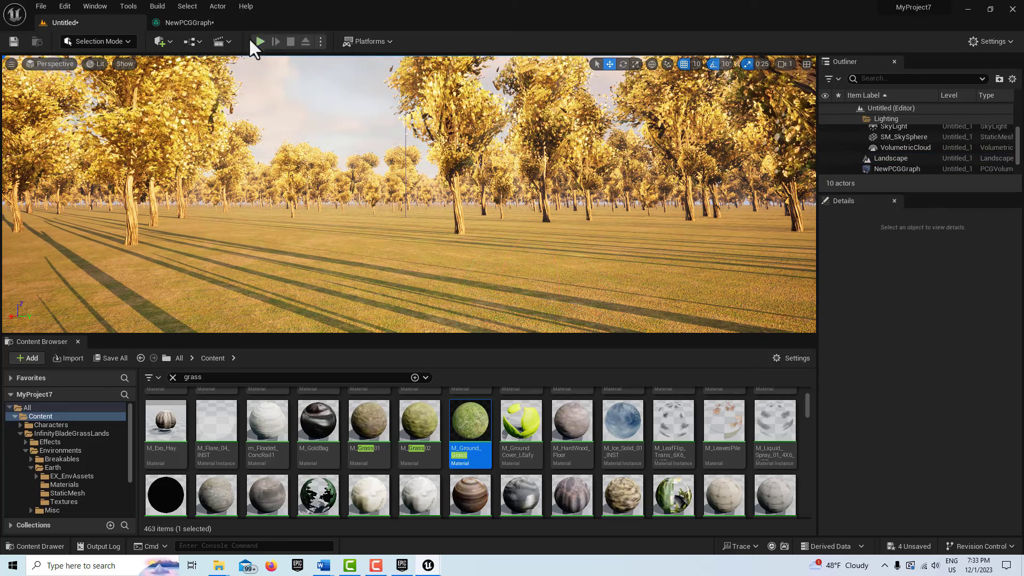
Play the level again and run the character through the trees to examine the sunset lighting.
{"action": "left_click", "coordinate": [260, 43]}
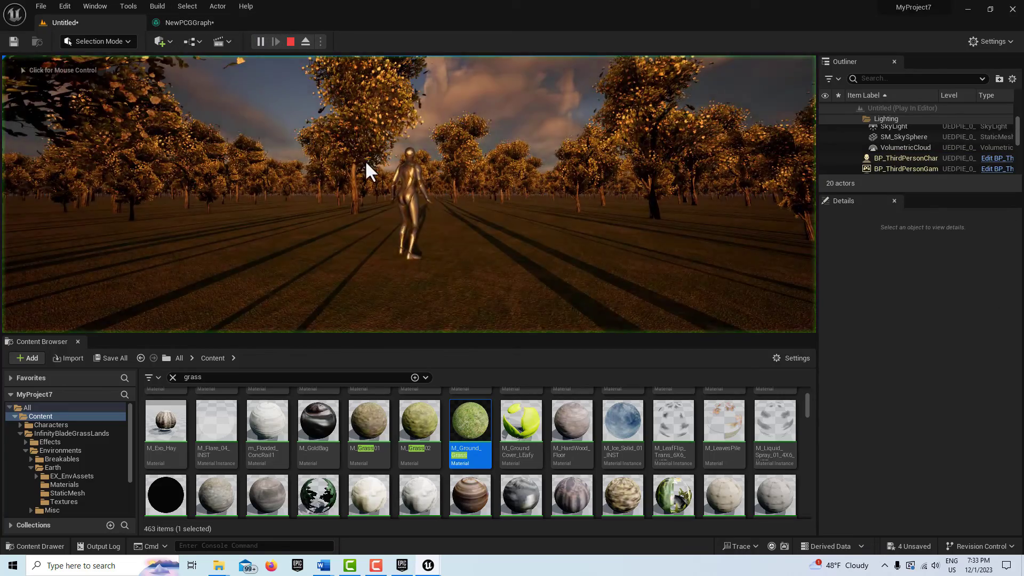
{"action": "key", "text": "w"}
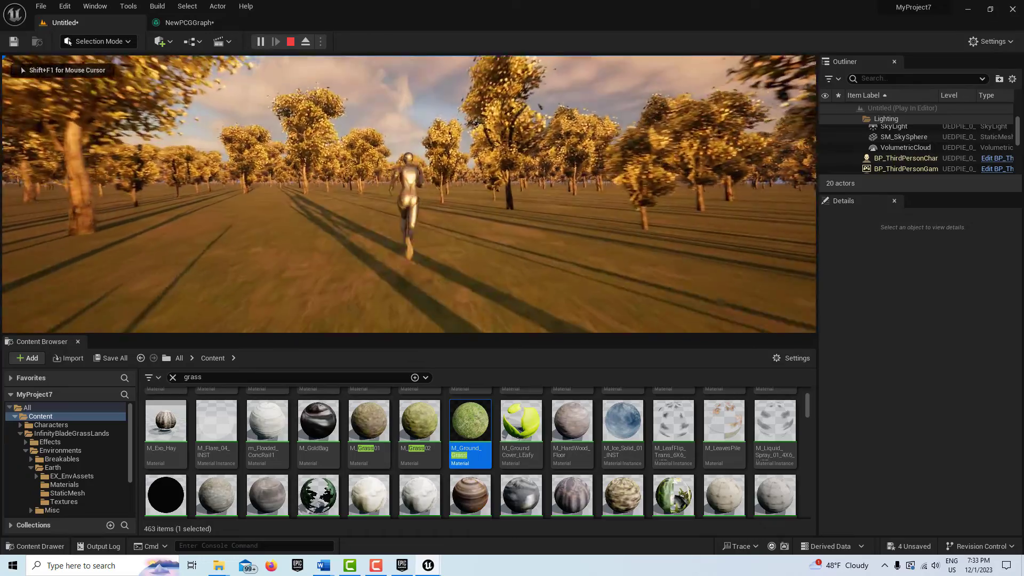